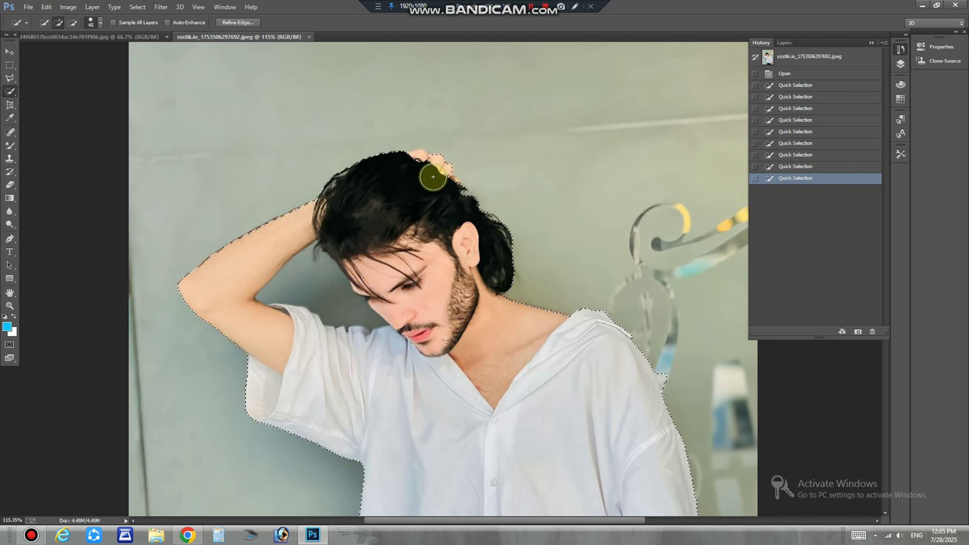
- Extend the quick selection over the hair and the hand behind the man's head
click(432, 178)
click(420, 171)
click(417, 169)
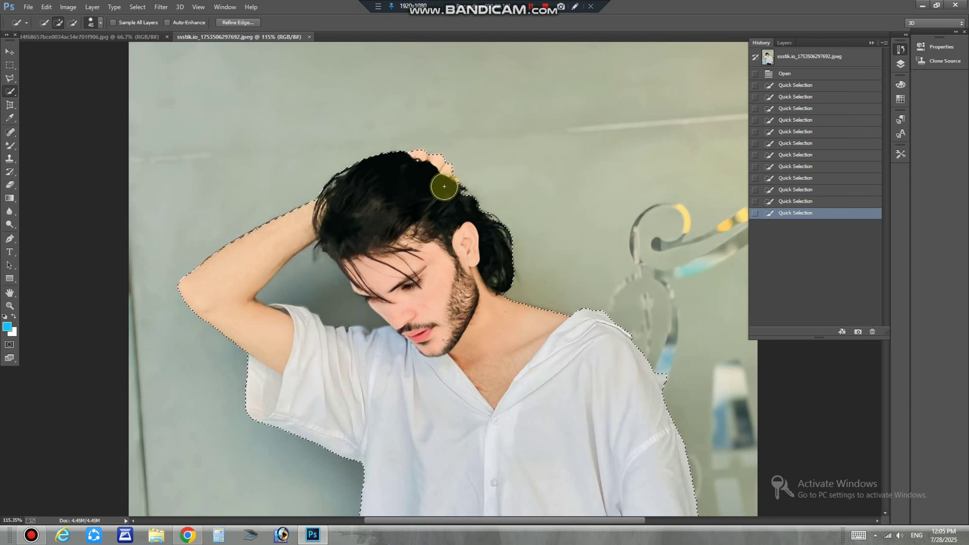
click(444, 187)
click(445, 187)
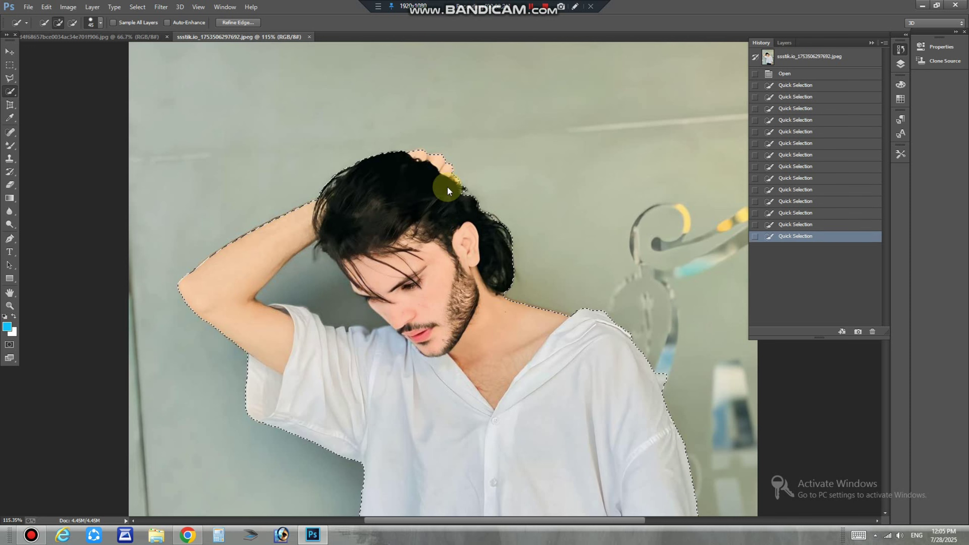
click(447, 186)
- Subtract the background gap between the raised arm and the face from the selection
scroll(456, 279, down, 2)
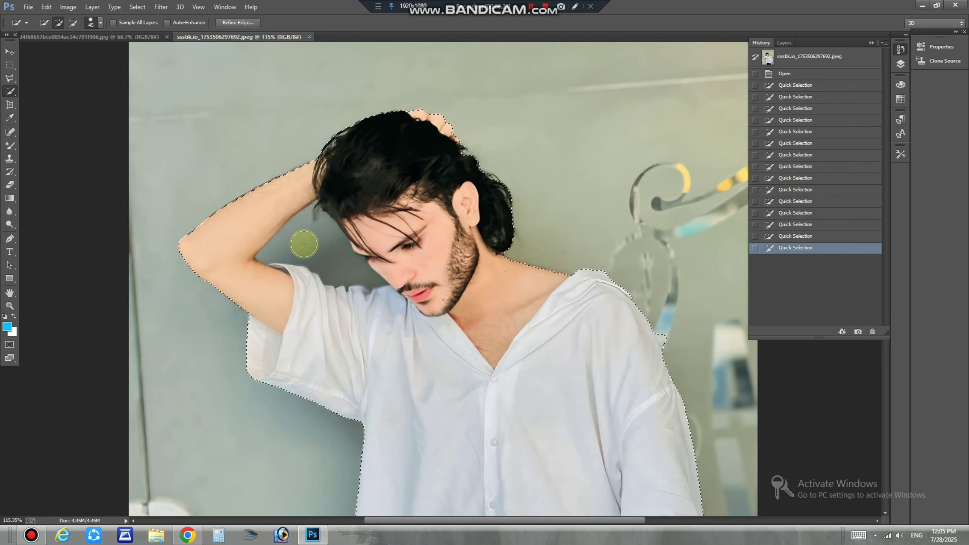
alt+click(305, 242)
scroll(304, 270, up, 3)
scroll(304, 270, up, 2)
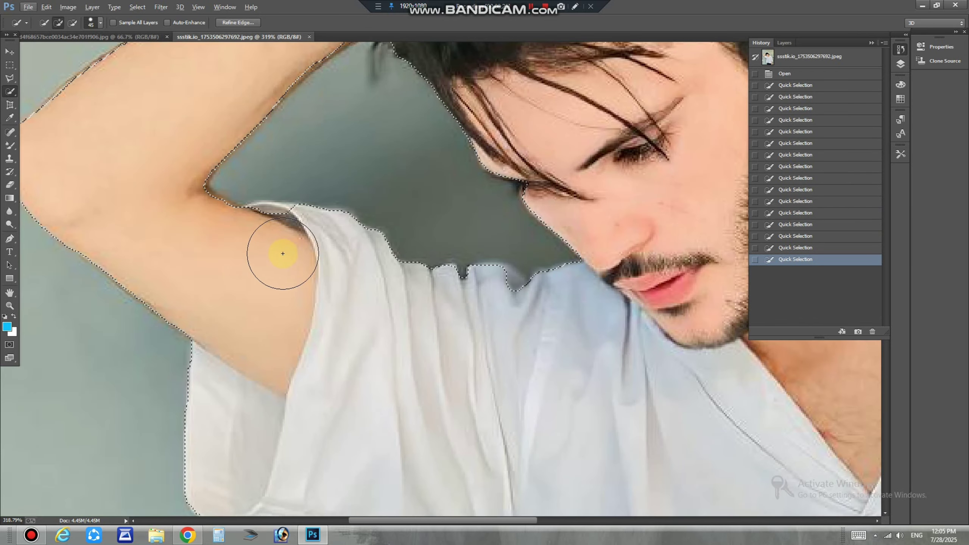
- Add the missed sleeve opening and the shirt's shoulder edge below the face to the quick selection
click(270, 242)
click(289, 240)
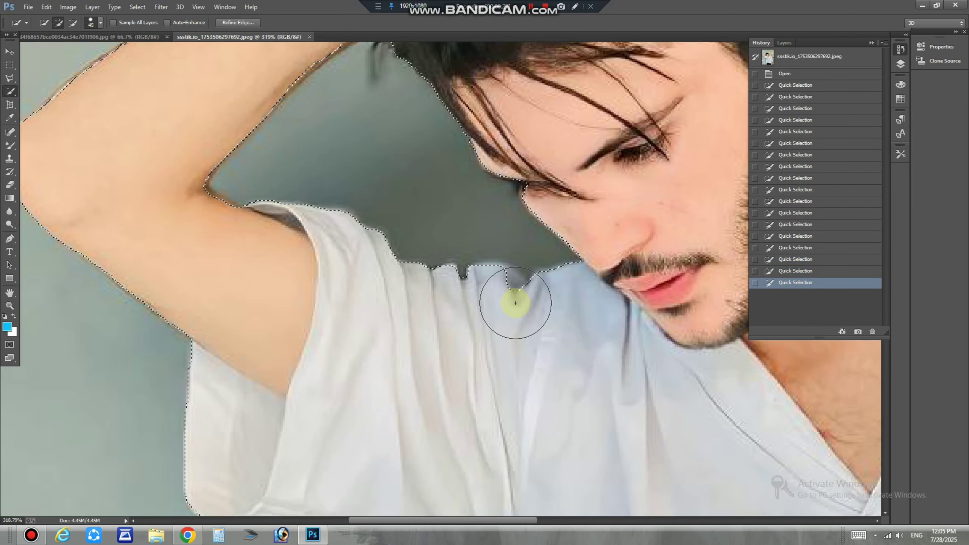
click(501, 309)
mouse_move(485, 182)
mouse_down()
mouse_move(461, 433)
mouse_move(503, 435)
mouse_up()
alt+click(501, 454)
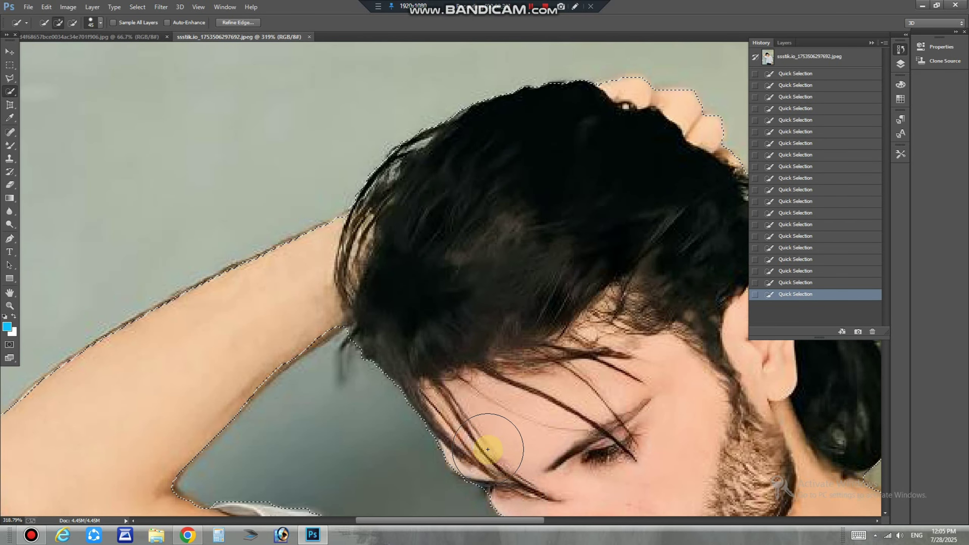
mouse_move(364, 334)
alt+mouse_down()
mouse_move(281, 314)
mouse_move(307, 313)
mouse_move(249, 357)
mouse_move(233, 353)
mouse_move(292, 318)
alt+mouse_up()
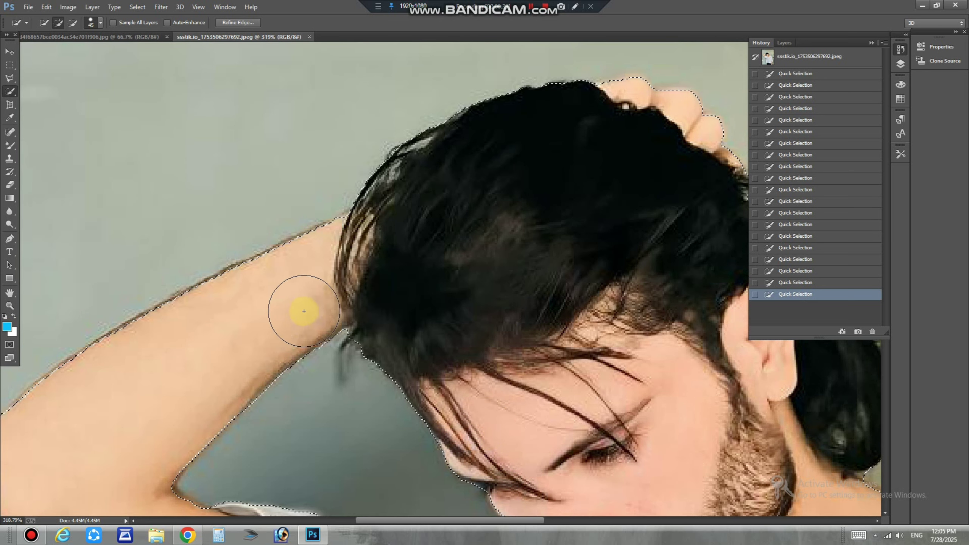
- Refine the selection's edge by brushing over the hair behind the head and along the forehead and face, and apply it
key(ctrl+minus)
key(ctrl+minus)
key(ctrl+minus)
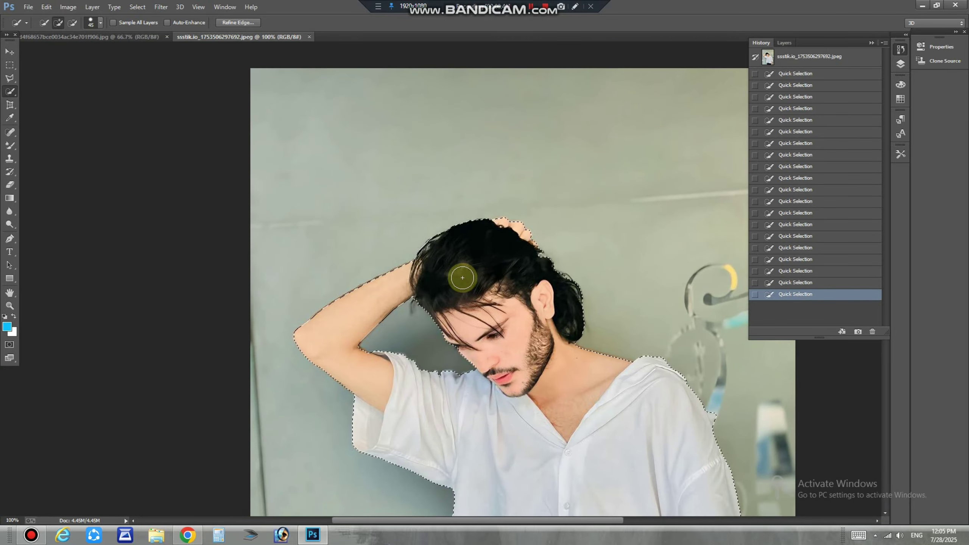
key(ctrl+plus)
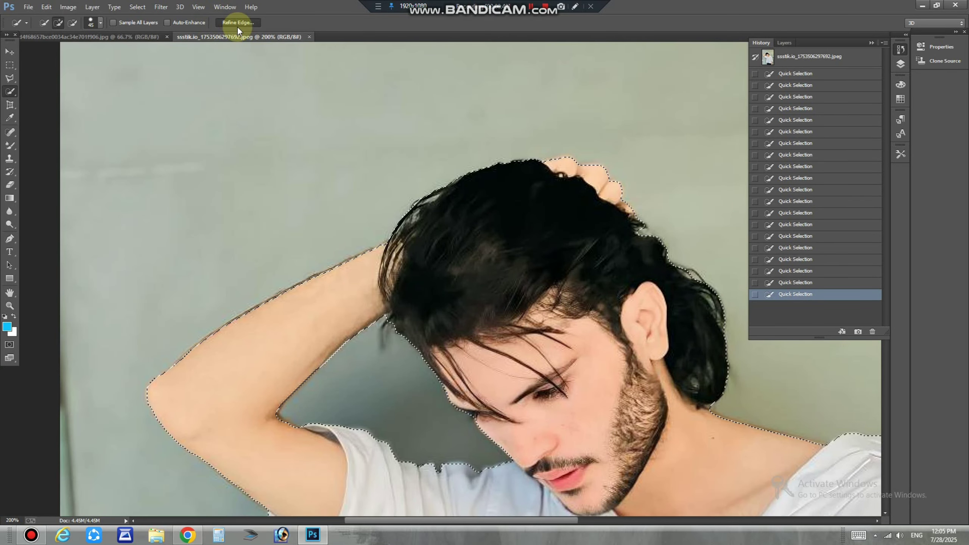
click(237, 23)
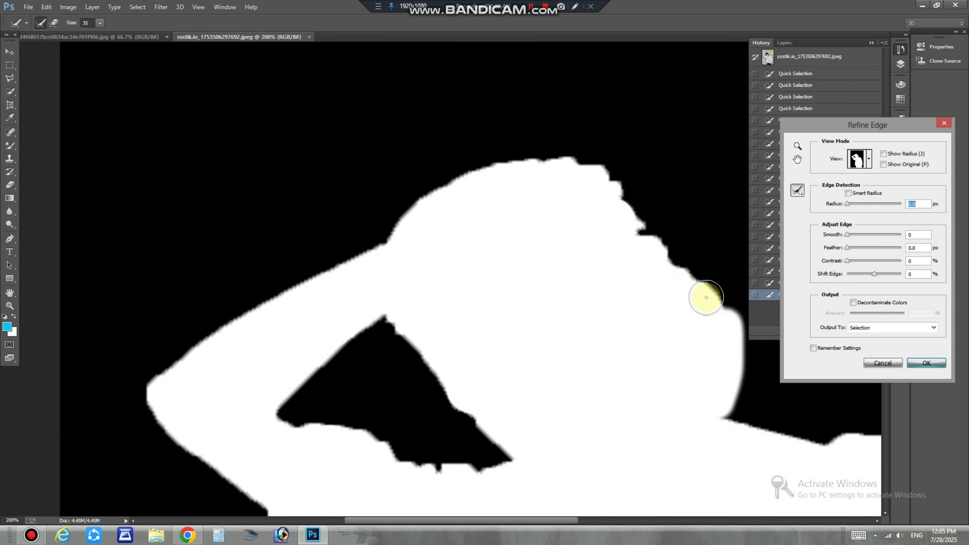
drag(706, 297, 647, 239)
drag(389, 333, 469, 453)
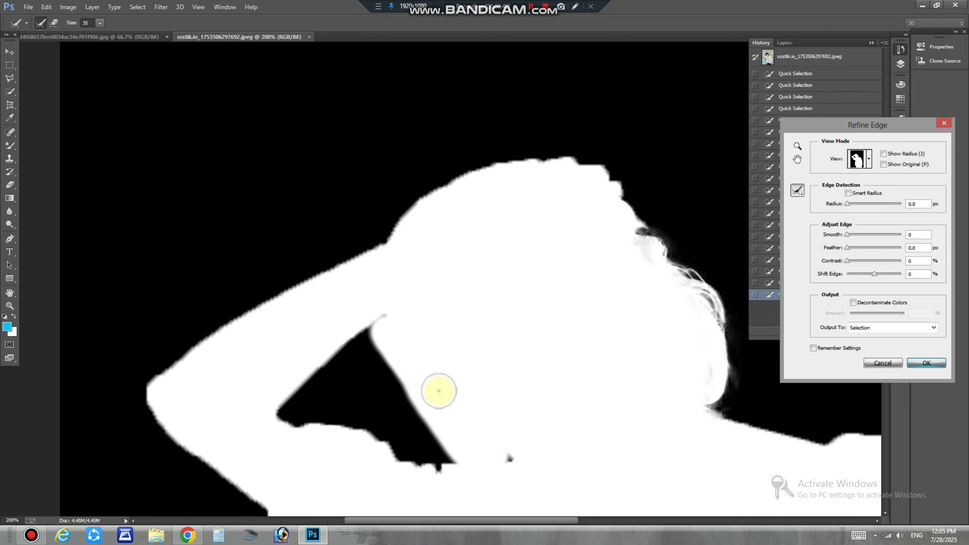
drag(438, 390, 498, 447)
key(ctrl+minus)
key(ctrl+minus)
key(Return)
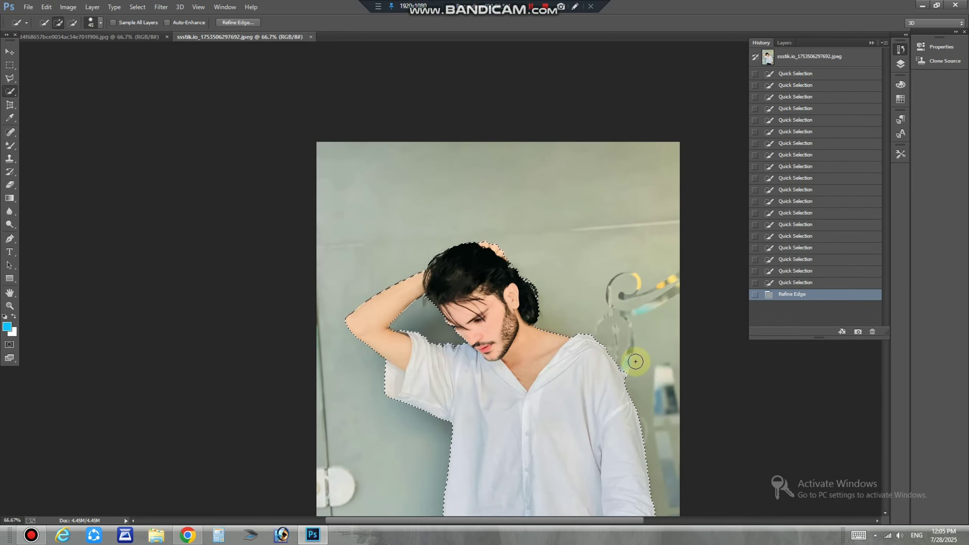
- Correct the refined selection along the forehead and hair strands with additional Quick Selection strokes
key(ctrl+minus)
key(ctrl+minus)
key(ctrl+plus)
key(ctrl+plus)
key(ctrl+plus)
key(ctrl+plus)
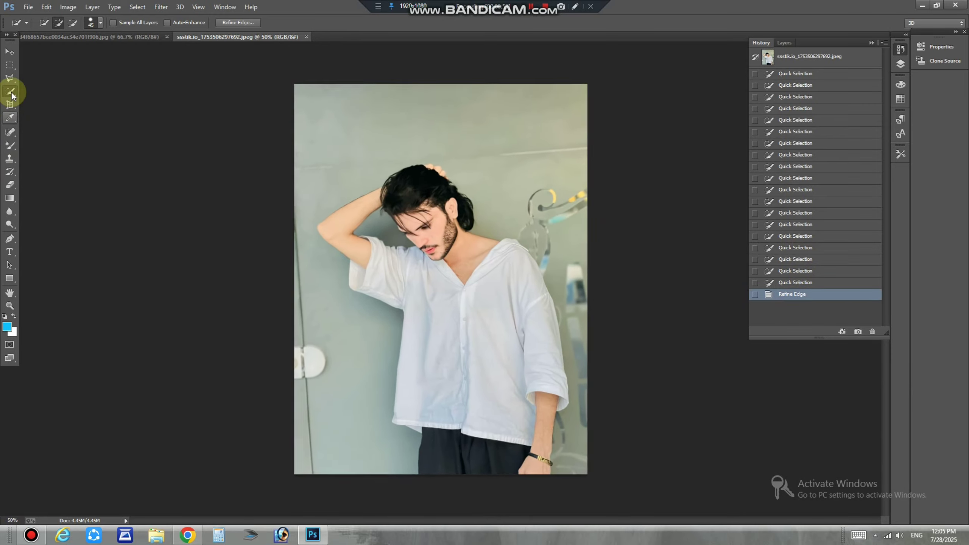
drag(375, 118, 439, 296)
scroll(404, 255, up, 2)
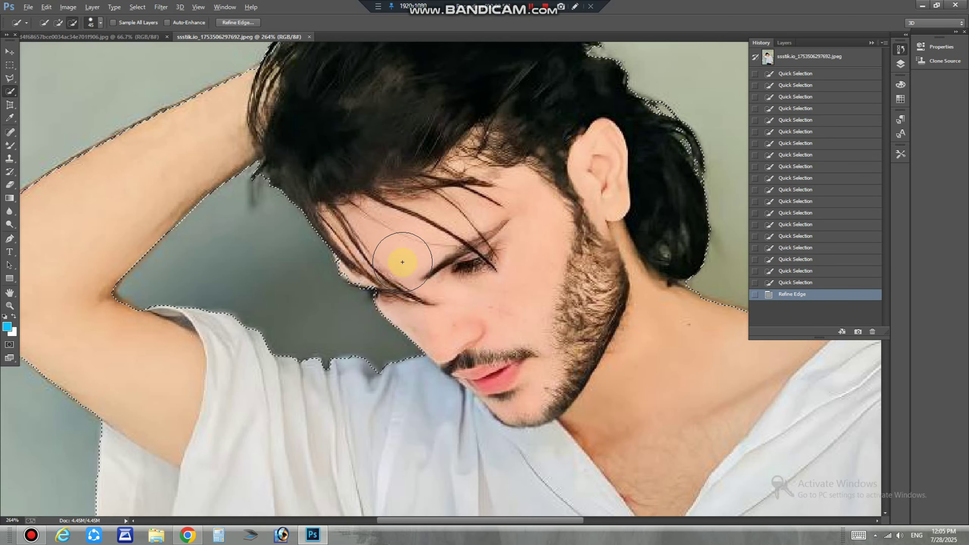
drag(404, 255, 387, 264)
key(ctrl+z)
click(383, 265)
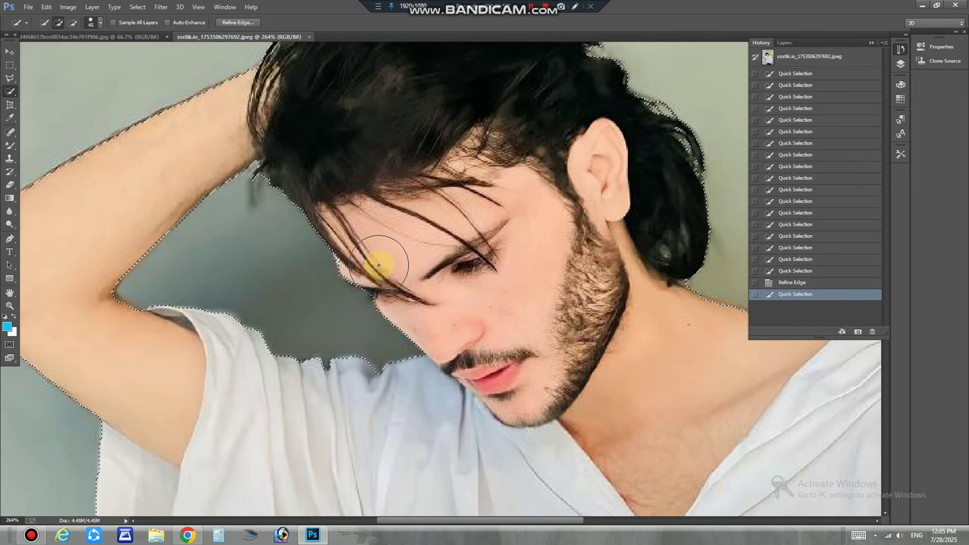
click(372, 259)
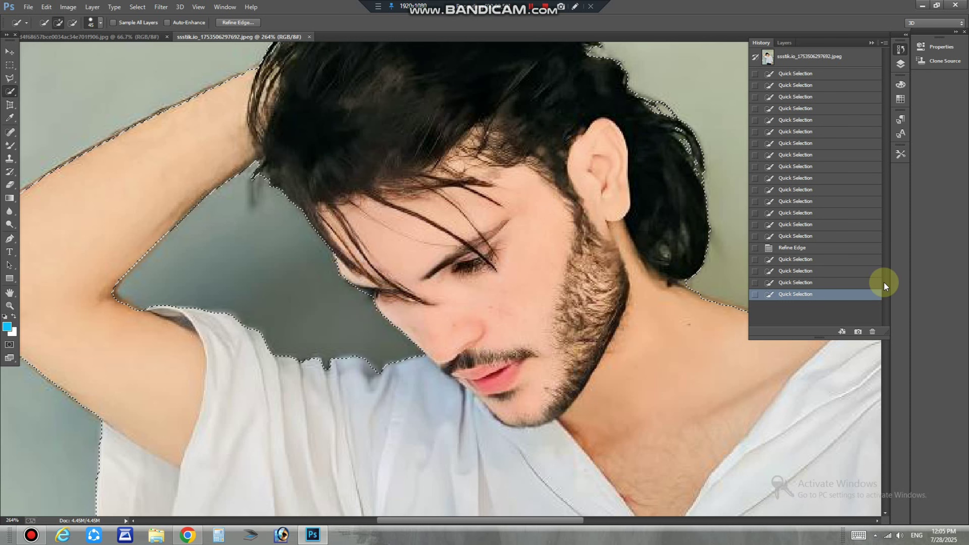
- Mask out the backdrop by adding a layer mask from the selection to the portrait layer
key(ctrl+minus)
key(ctrl+minus)
key(ctrl+minus)
click(783, 43)
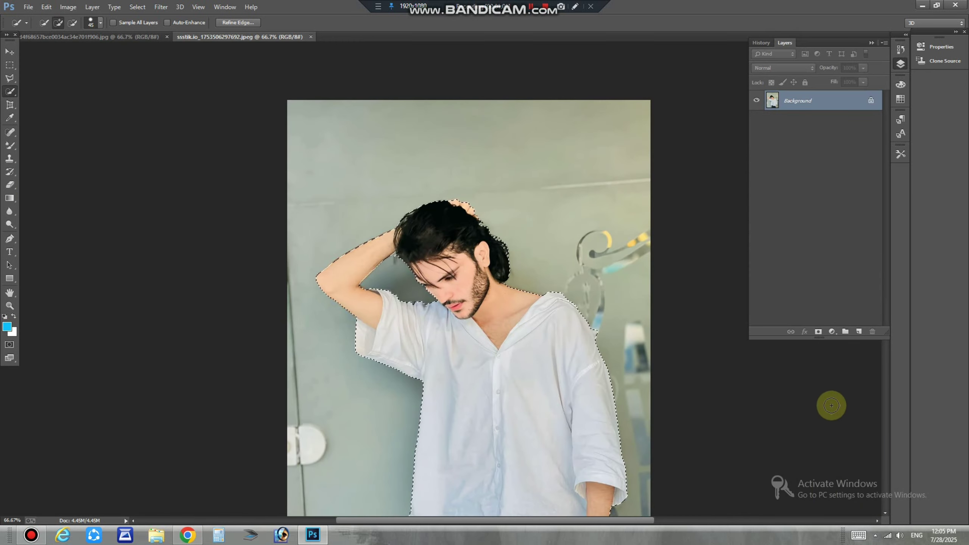
click(824, 333)
key(ctrl+minus)
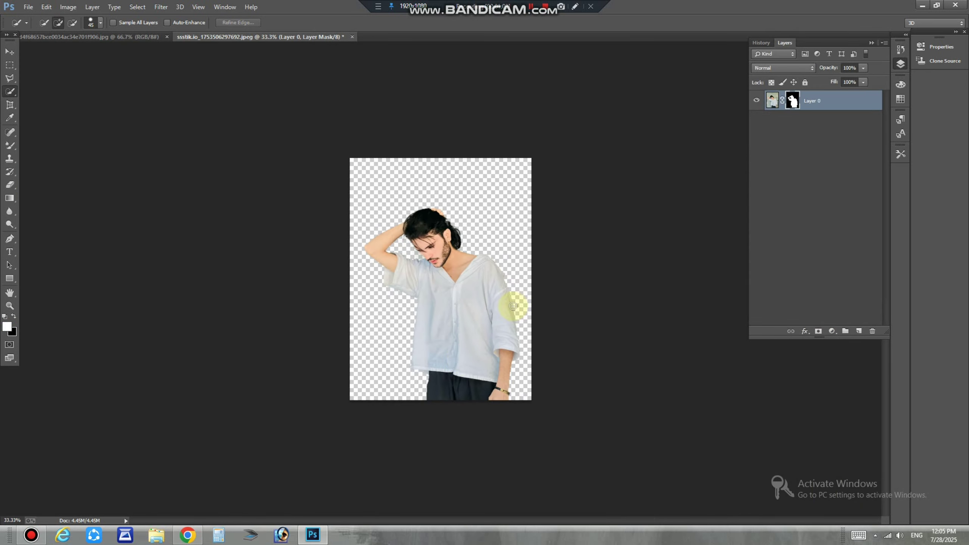
- Smudge the layer mask along the shirt's shoulder to remove the leftover piece of backdrop
scroll(527, 328, up, 5)
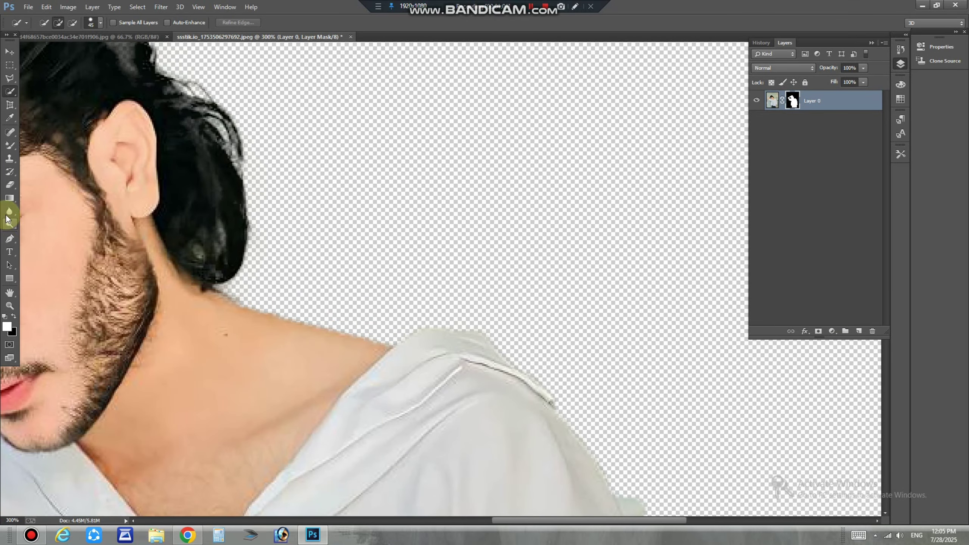
right_click(9, 213)
click(41, 228)
drag(519, 343, 255, 183)
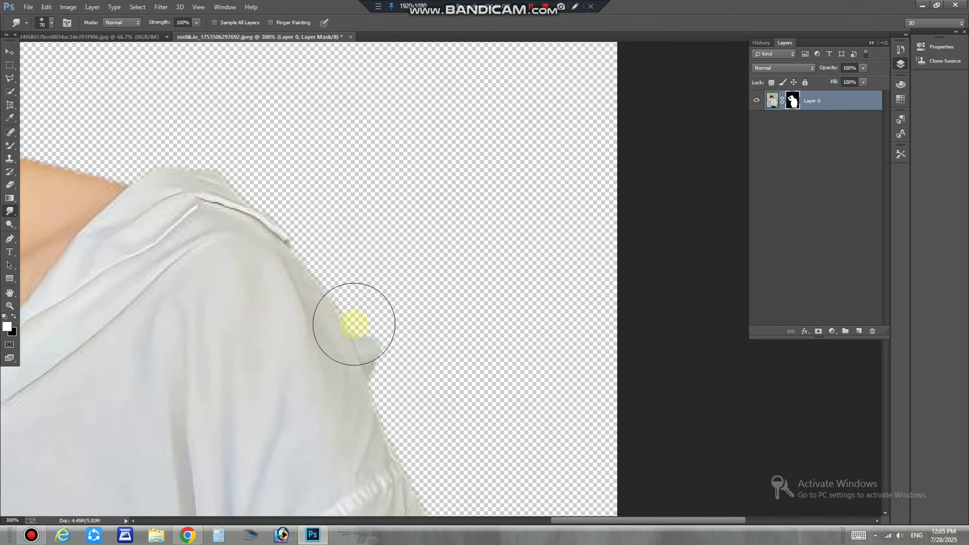
drag(380, 347, 397, 358)
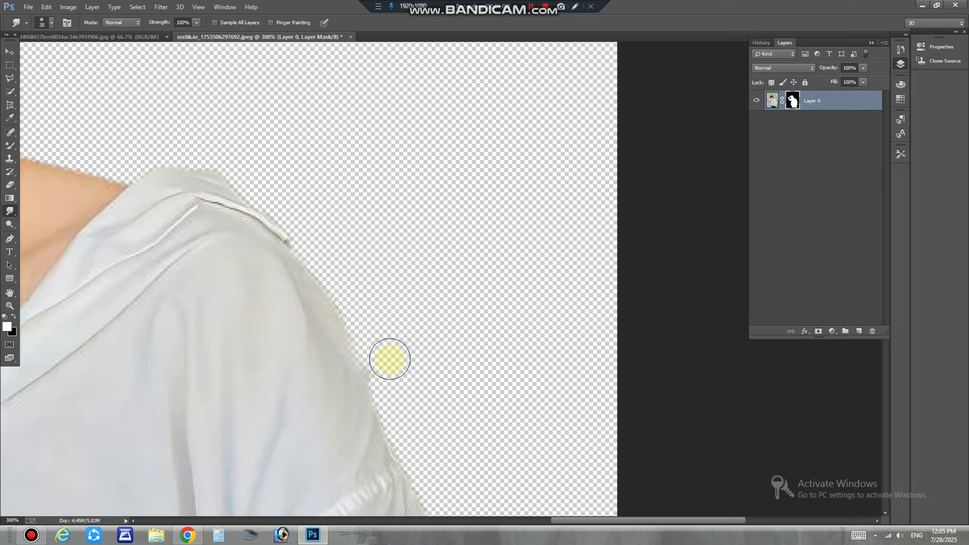
- Smudge the mask to restore the hair below the hand, and apply the layer mask permanently to Layer 0
scroll(390, 359, up, 10)
scroll(389, 359, left, 5)
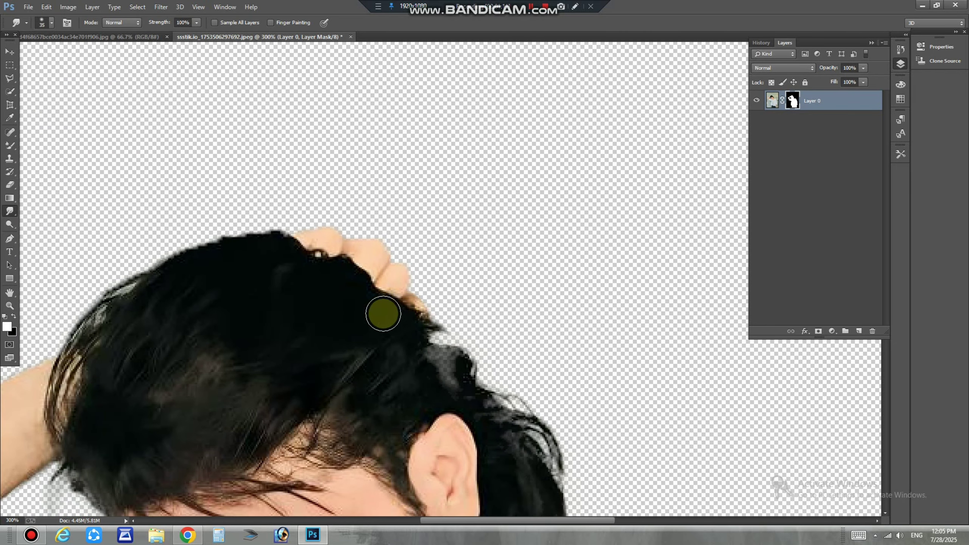
mouse_move(418, 356)
mouse_down()
mouse_move(446, 363)
mouse_move(427, 354)
mouse_up()
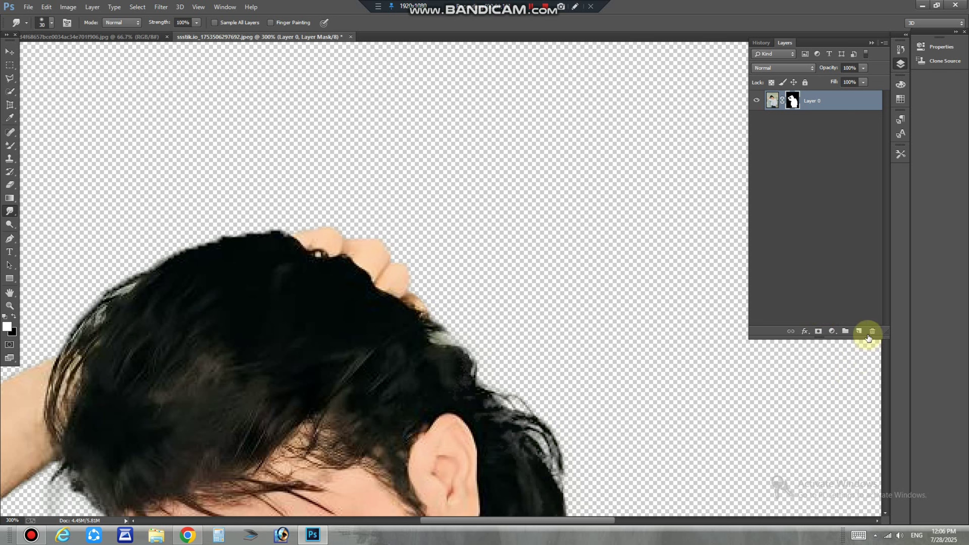
click(869, 337)
key(Return)
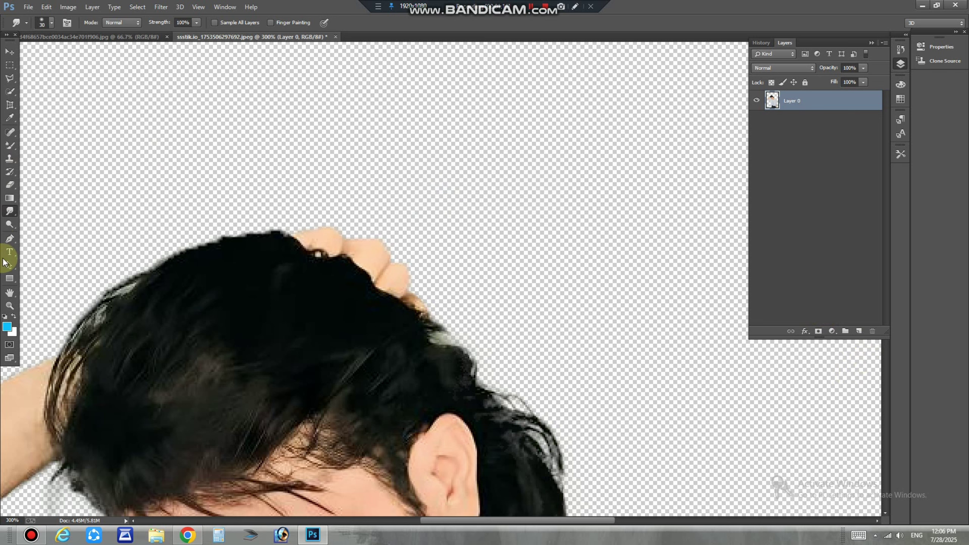
- Switch to the Burn tool and reduce its brush size to 60 px
click(9, 224)
click(42, 222)
key(bracketleft)
key(bracketleft)
key(bracketleft)
key(bracketleft)
key(bracketleft)
key(bracketleft)
key(bracketleft)
key(bracketleft)
key(bracketleft)
key(bracketleft)
key(bracketleft)
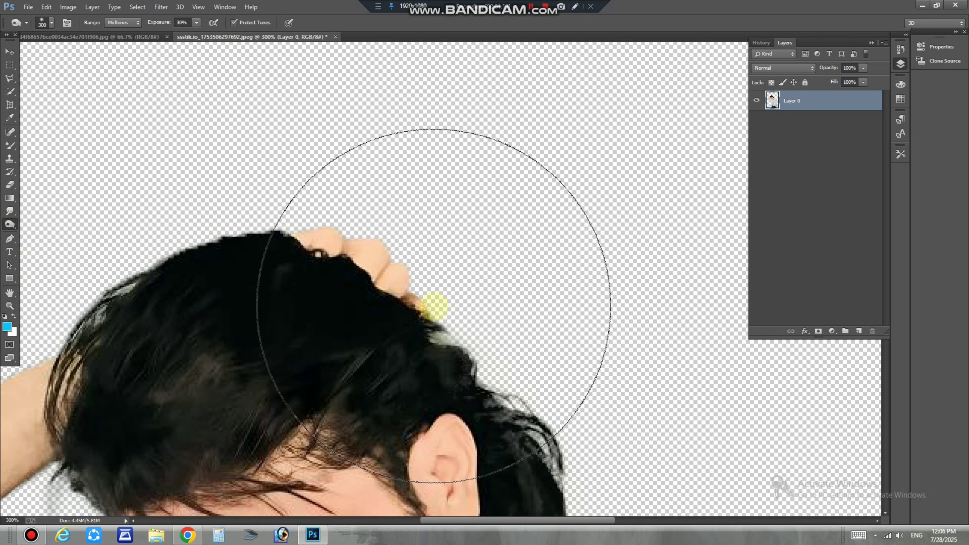
key(ctrl+minus)
key(ctrl+minus)
key(ctrl+minus)
key(ctrl+minus)
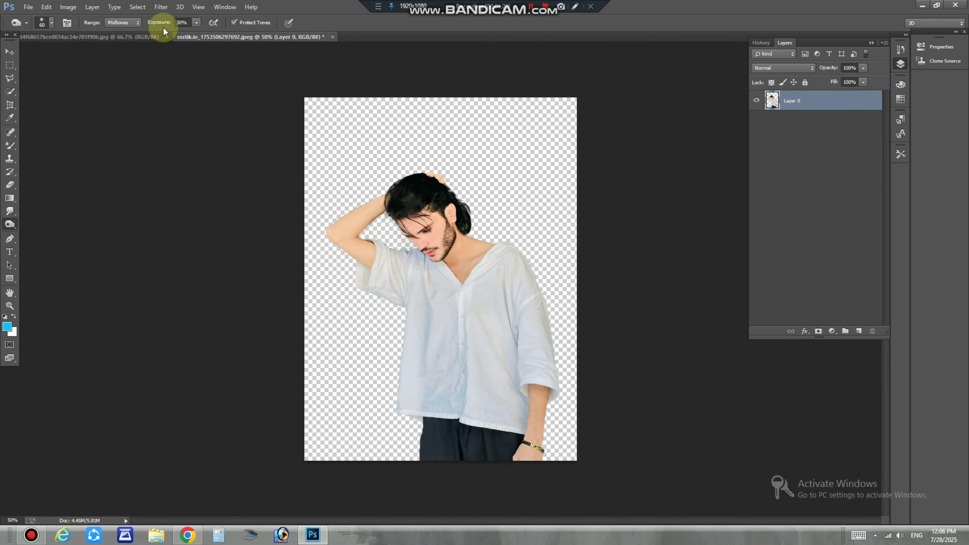
- Switch to the tree and fence background document and flip its canvas horizontally
click(144, 38)
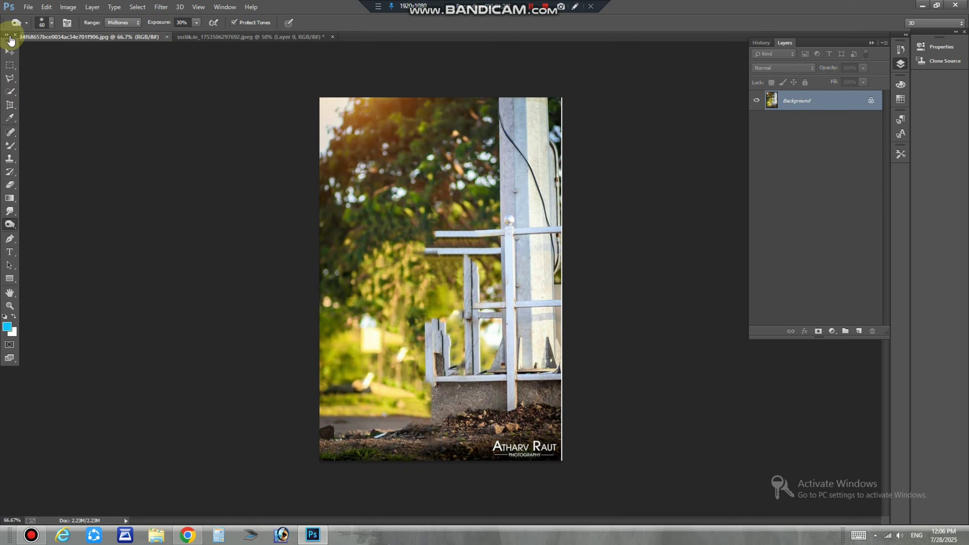
click(68, 6)
mouse_move(141, 100)
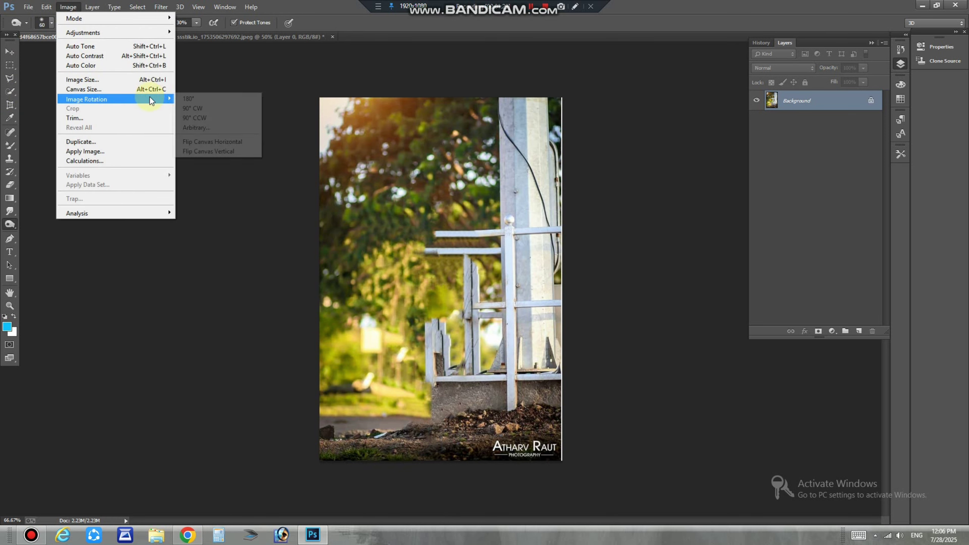
click(214, 142)
- Perspective-crop the background photo to 6 x 8 in at 500 pixels/inch, leaving out the white strip along its edge
click(9, 107)
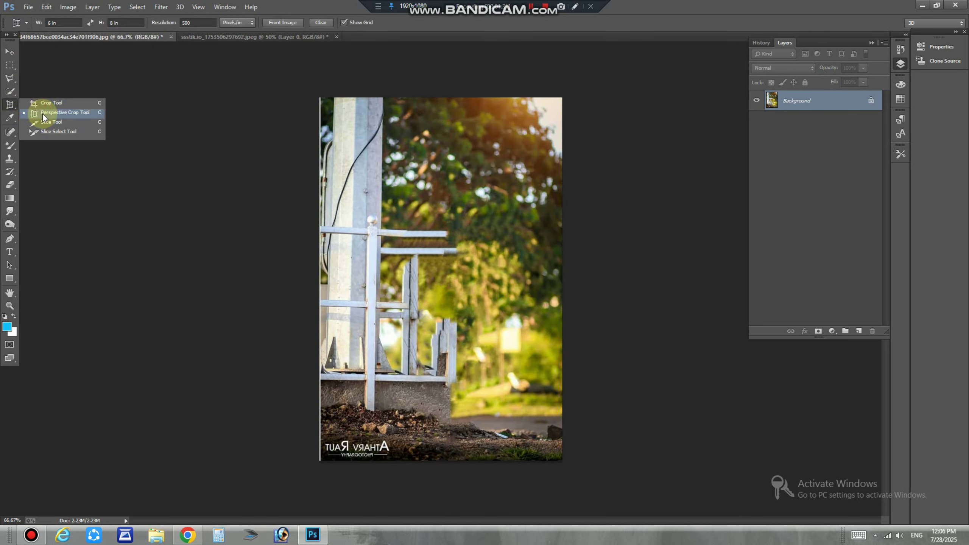
click(49, 111)
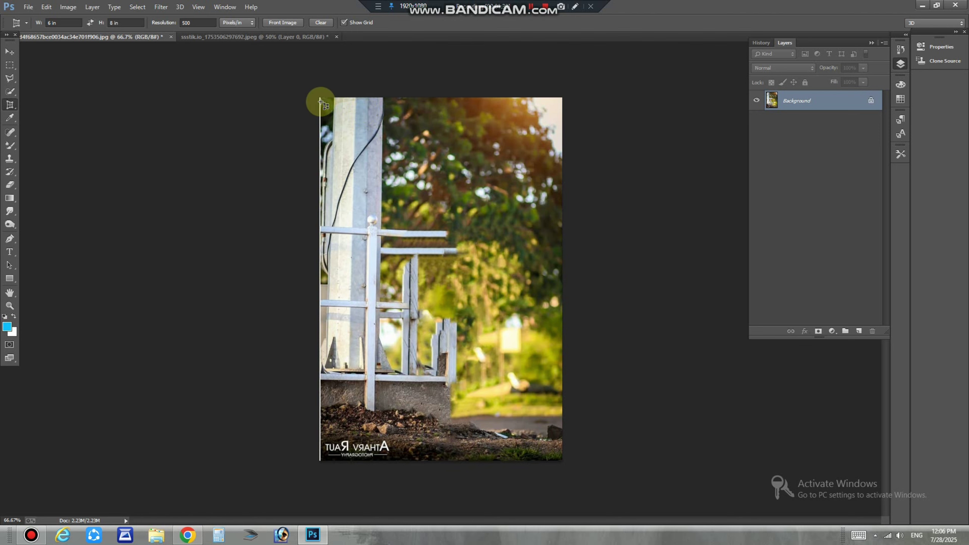
drag(325, 97, 673, 457)
key(Return)
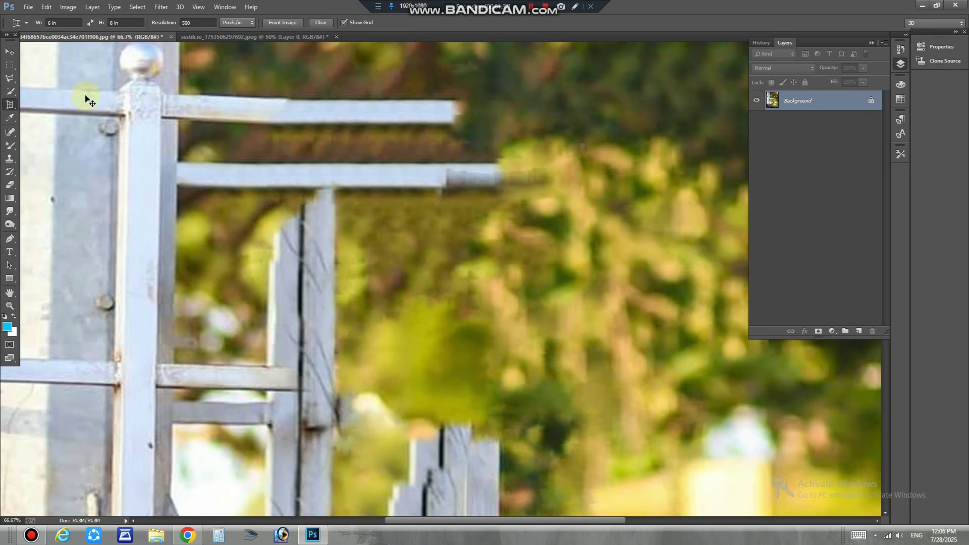
- Remove the photographer's watermark from the ground with a content-aware Spot Healing Brush of size 500
scroll(89, 100, down, 6)
click(10, 133)
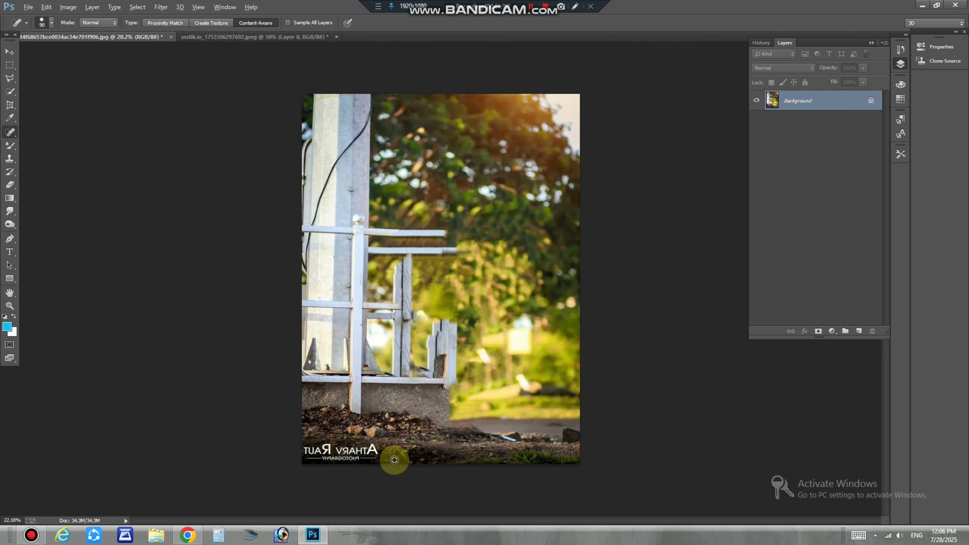
scroll(394, 460, up, 3)
key(bracketright)
key(bracketright)
key(bracketright)
key(bracketright)
key(bracketright)
key(bracketright)
key(bracketright)
key(bracketright)
key(bracketright)
mouse_move(363, 484)
mouse_down()
mouse_move(234, 489)
mouse_move(255, 487)
mouse_up()
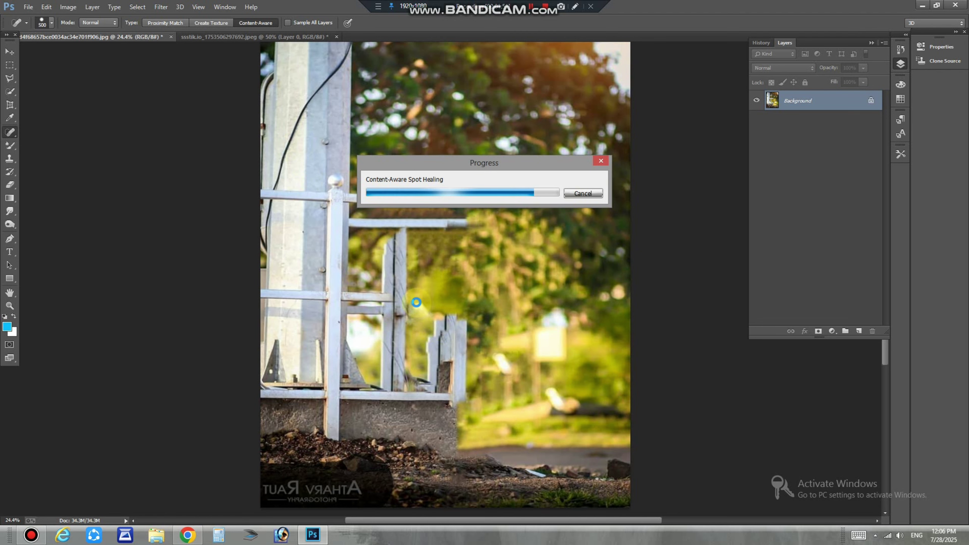
key(ctrl+minus)
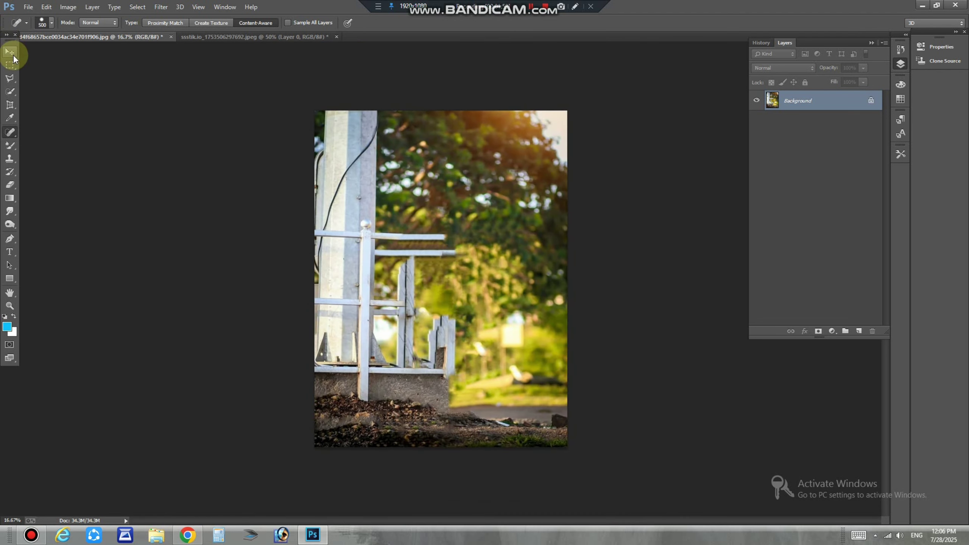
- Bring the man's cutout into the background document as a new layer, enlarged and placed in front of the white fence
click(10, 52)
click(212, 37)
drag(483, 288, 526, 176)
key(Return)
drag(450, 286, 431, 309)
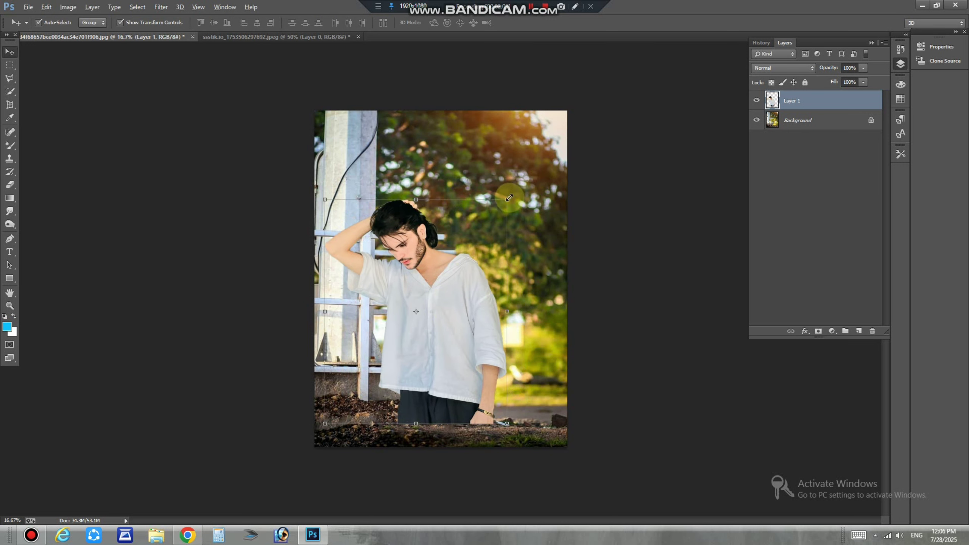
- Resize the man's cutout proportionally and position it flush with the lower and left edges of the photo
drag(507, 199, 527, 173)
key(Return)
mouse_move(465, 250)
mouse_down()
mouse_move(480, 222)
mouse_move(473, 252)
mouse_up()
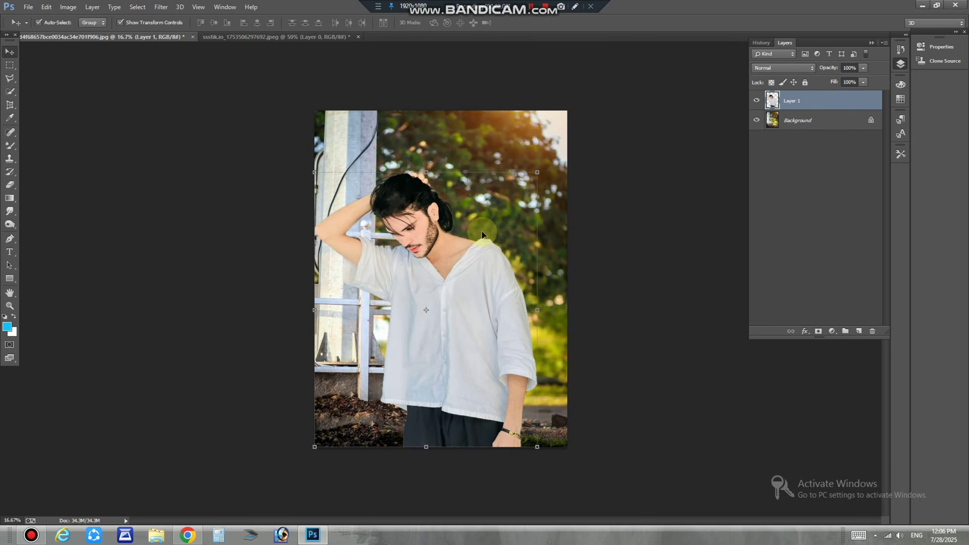
drag(537, 169, 528, 183)
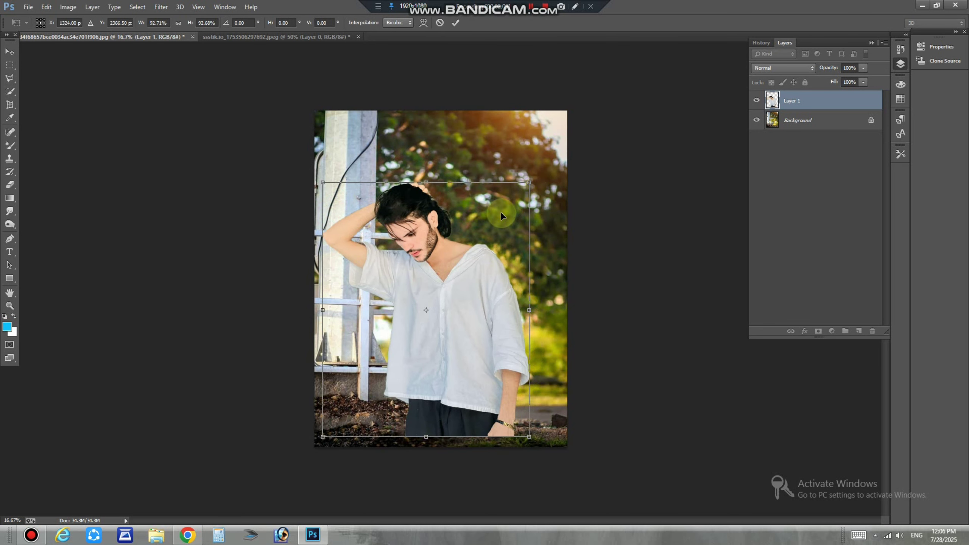
key(Return)
drag(470, 259, 463, 267)
- Brighten the Background layer with Levels by setting the white input level to 220
click(790, 110)
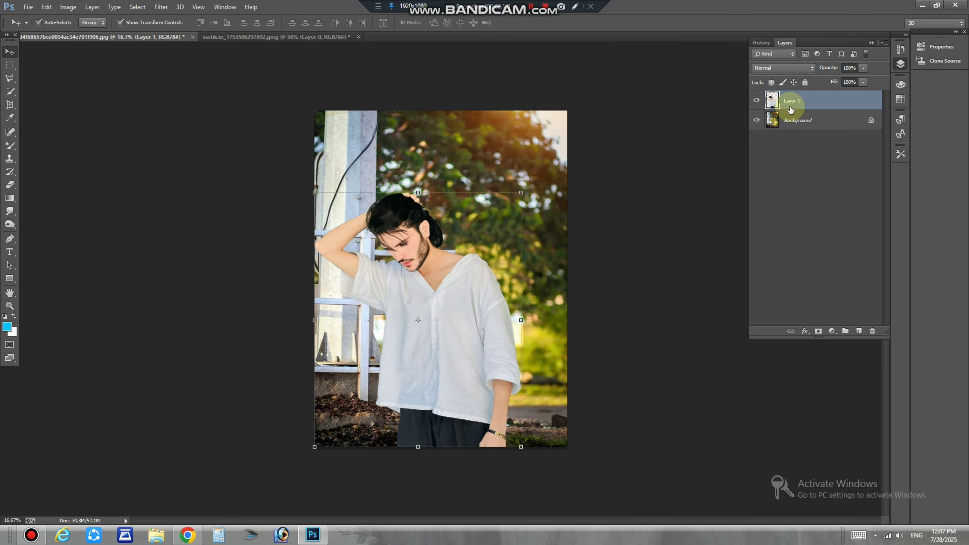
click(797, 117)
key(ctrl+l)
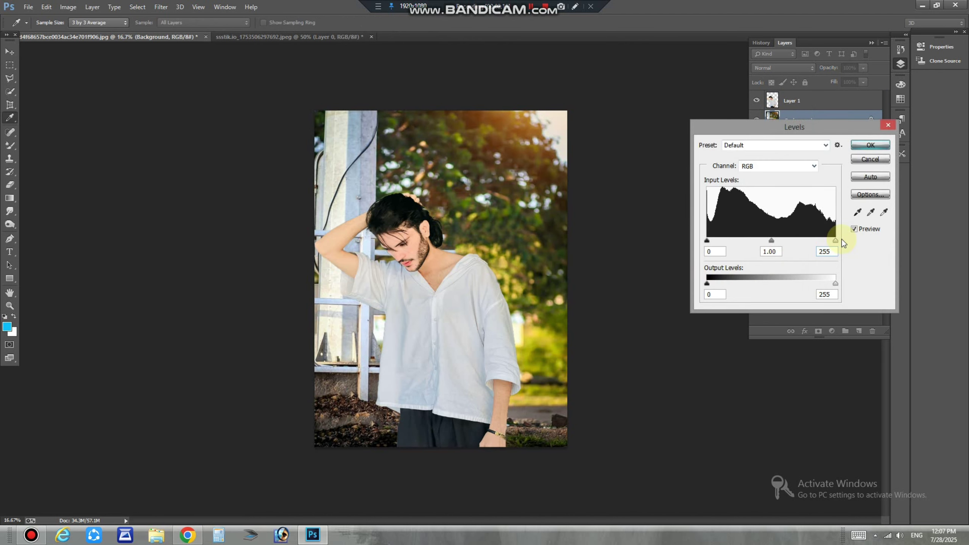
drag(824, 244, 816, 246)
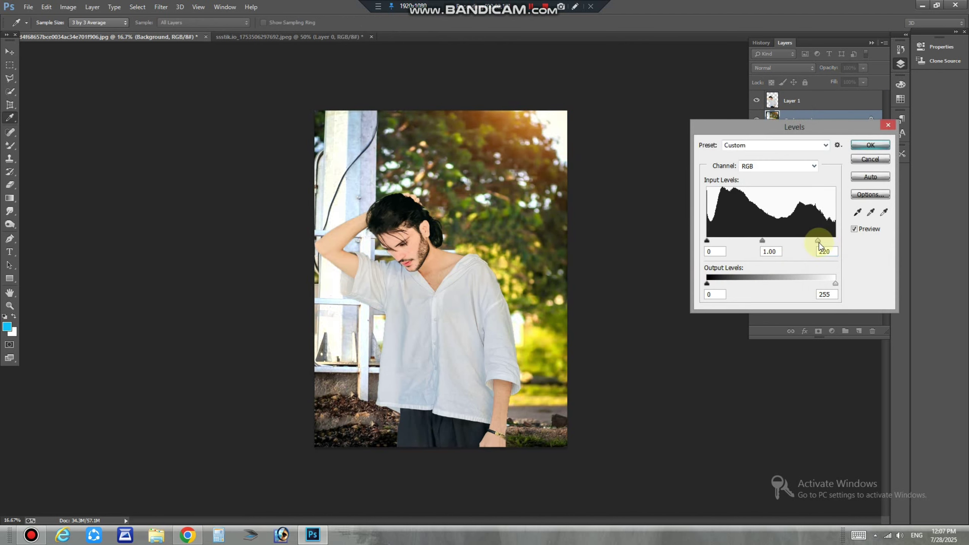
key(Return)
- Lighten the Background layer's midtones slightly with a Curves adjustment
key(ctrl+m)
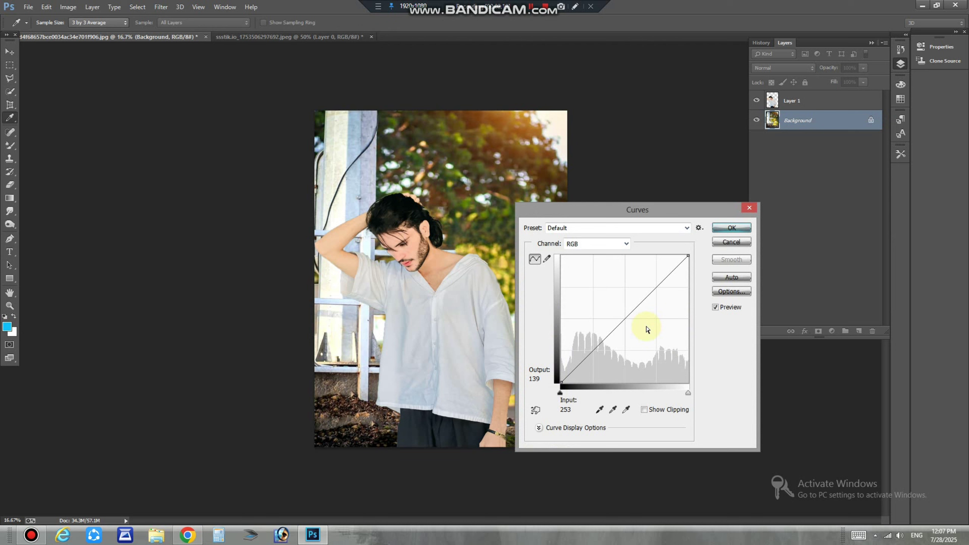
click(618, 313)
key(Return)
key(v)
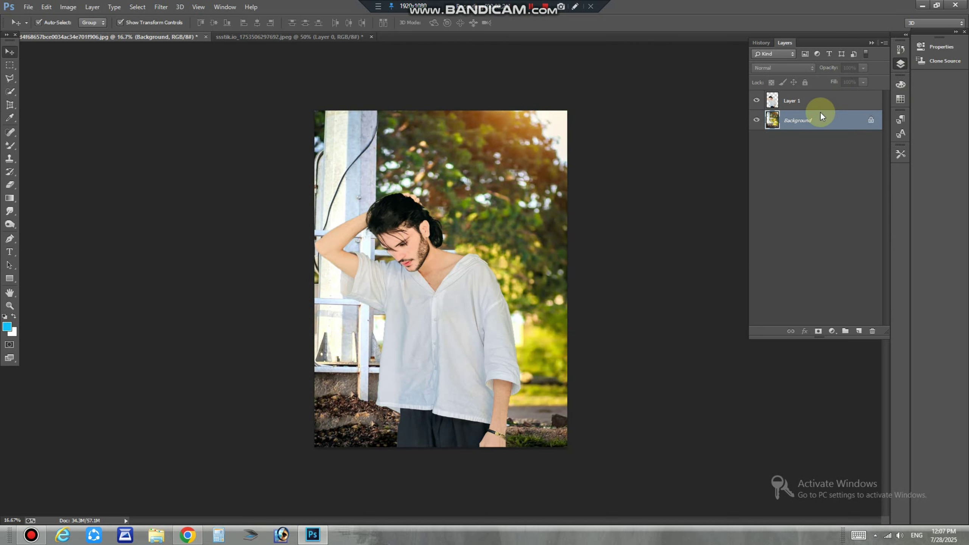
right_click(820, 112)
click(856, 197)
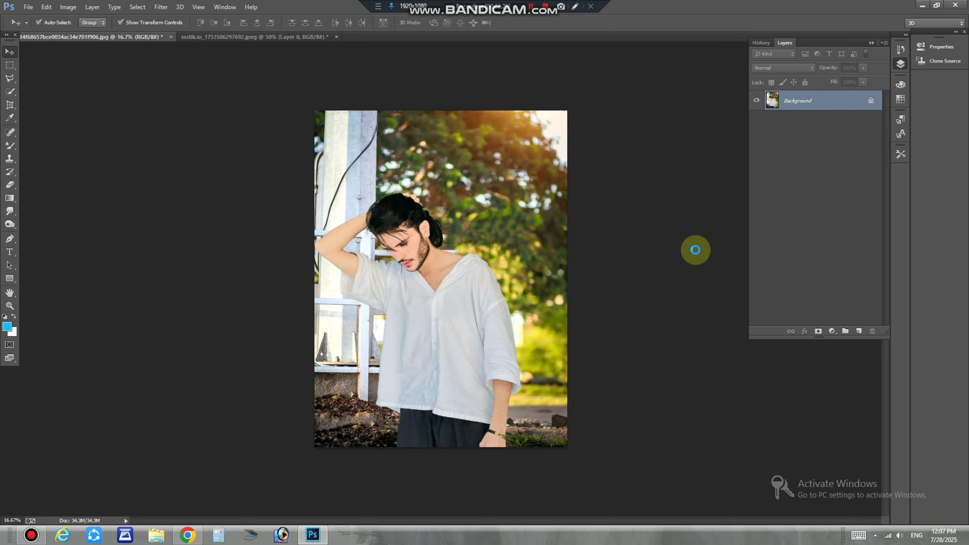
key(ctrl+shift+a)
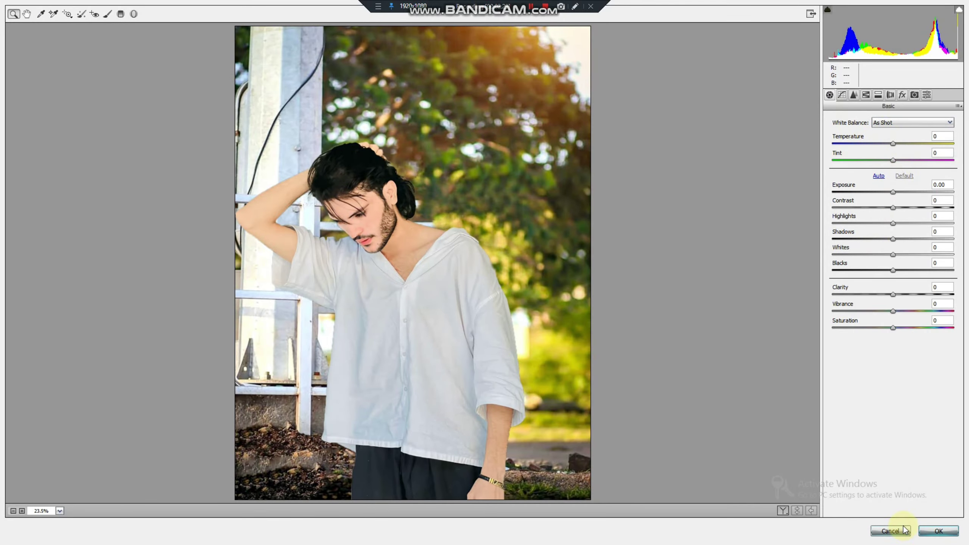
click(904, 530)
click(766, 41)
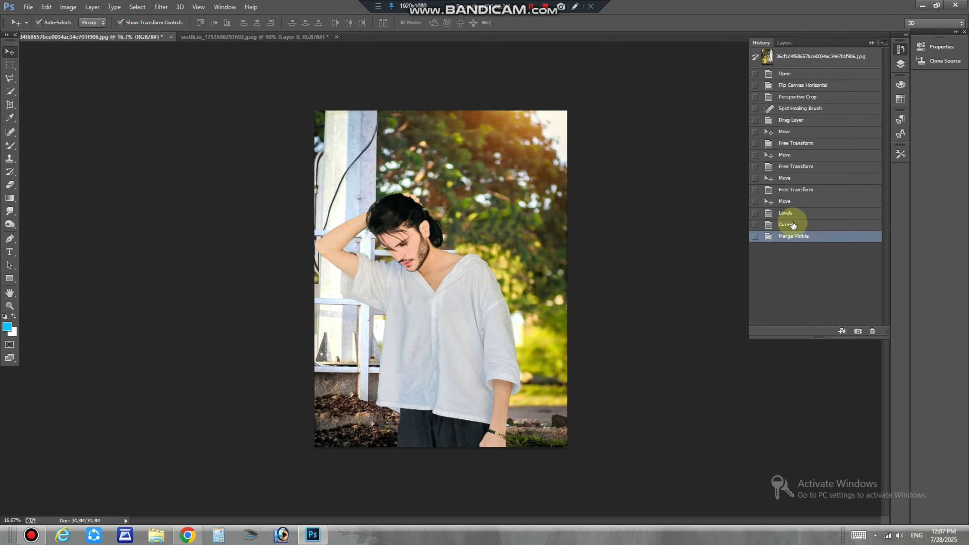
click(793, 225)
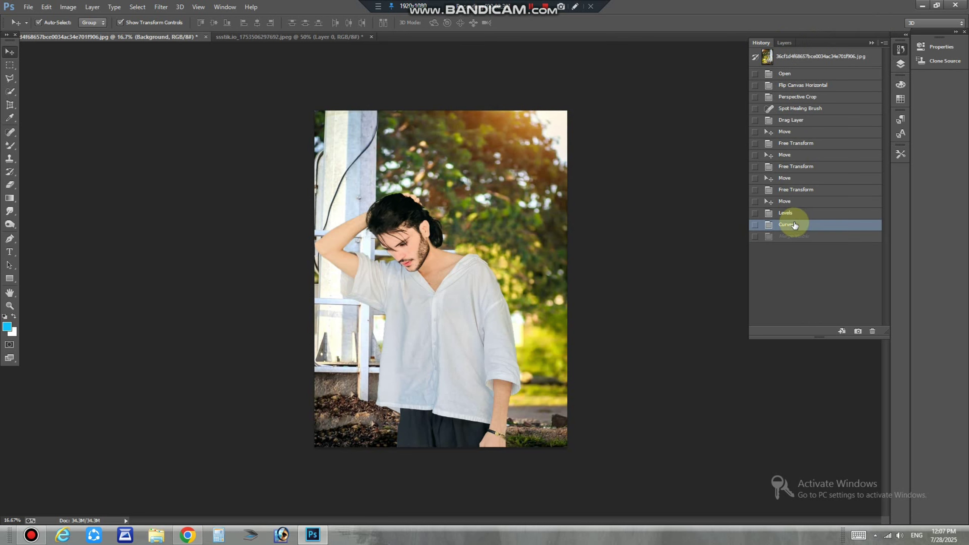
- On the Background layer, set Camera Raw saturation to +100 for Reds, Oranges and Aquas, -100 for Yellows and Greens, and strongly raise Blues
click(785, 42)
click(792, 100)
click(788, 121)
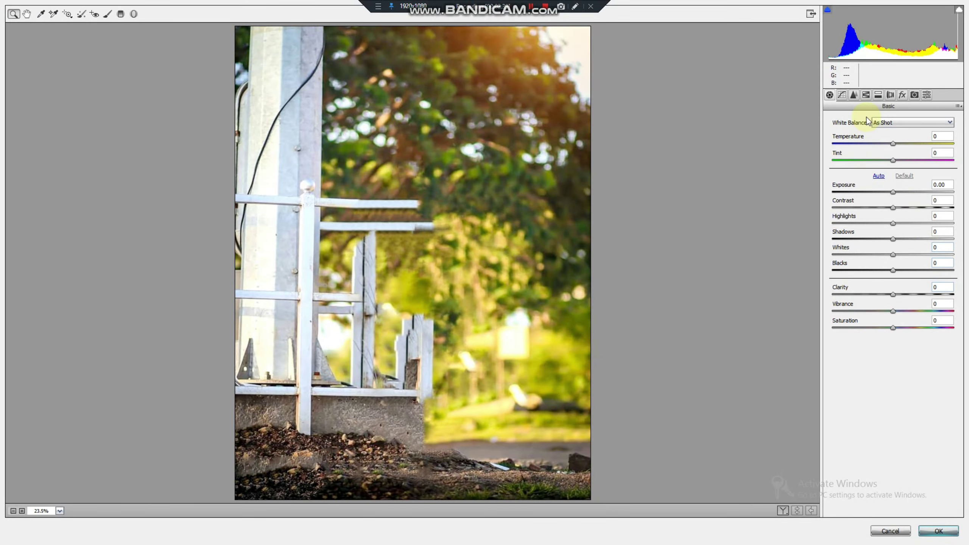
click(866, 95)
mouse_move(813, 200)
mouse_down()
mouse_move(813, 218)
mouse_move(952, 218)
mouse_move(816, 214)
mouse_up()
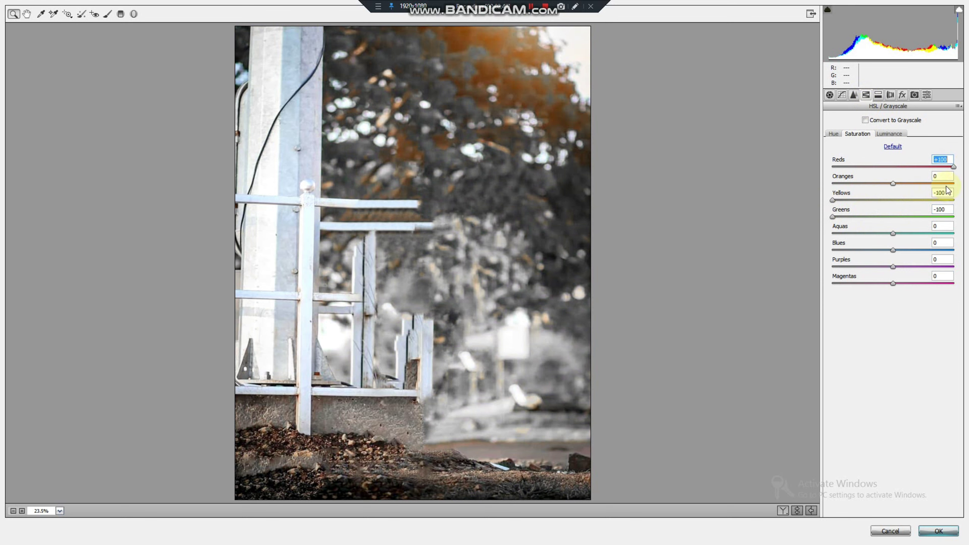
drag(889, 184, 953, 183)
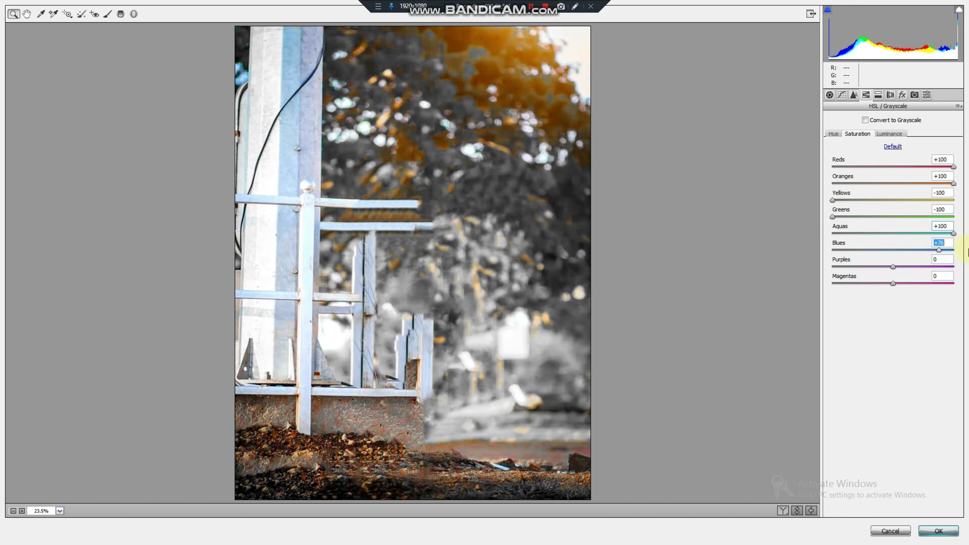
drag(968, 252, 968, 254)
click(944, 537)
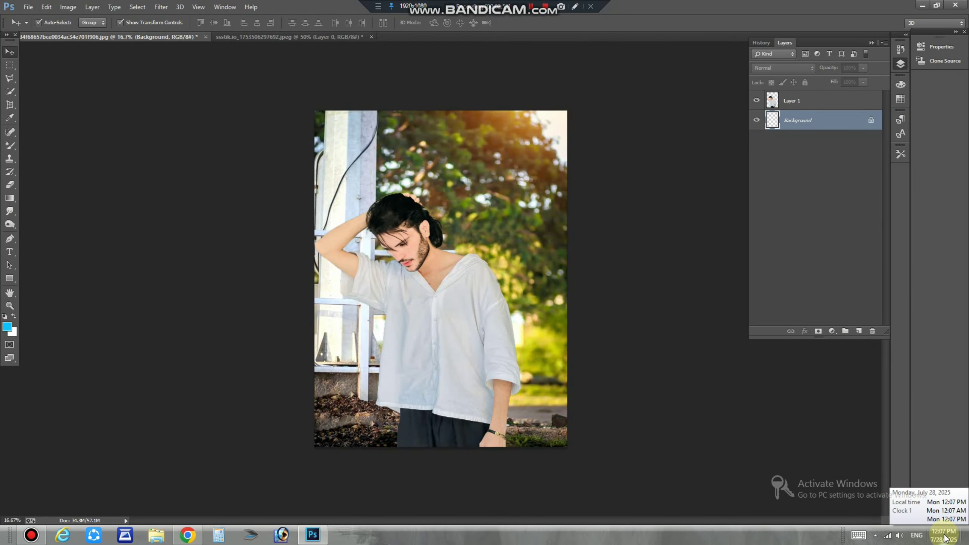
- Flatten the image and add a subtle dark post-crop vignette in Camera Raw using Highlight Priority
right_click(799, 111)
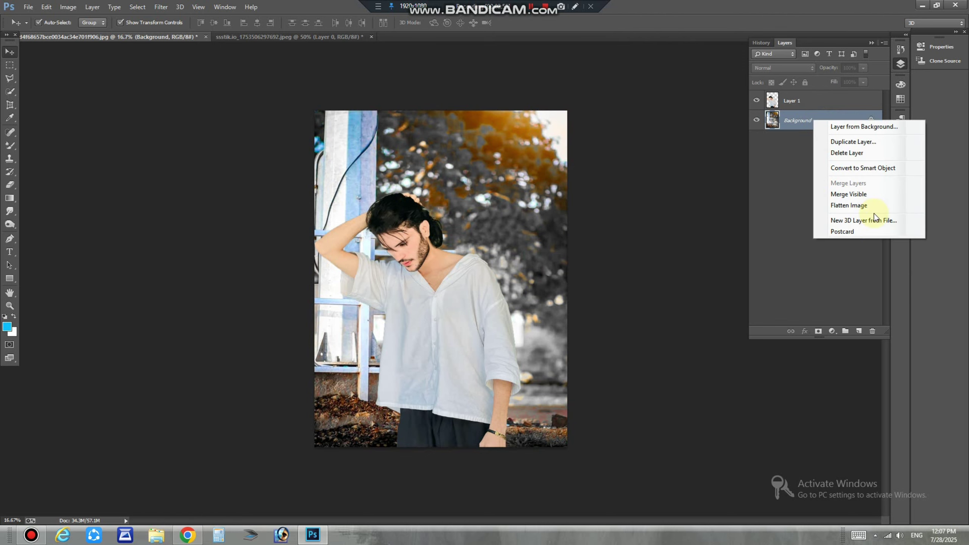
click(849, 205)
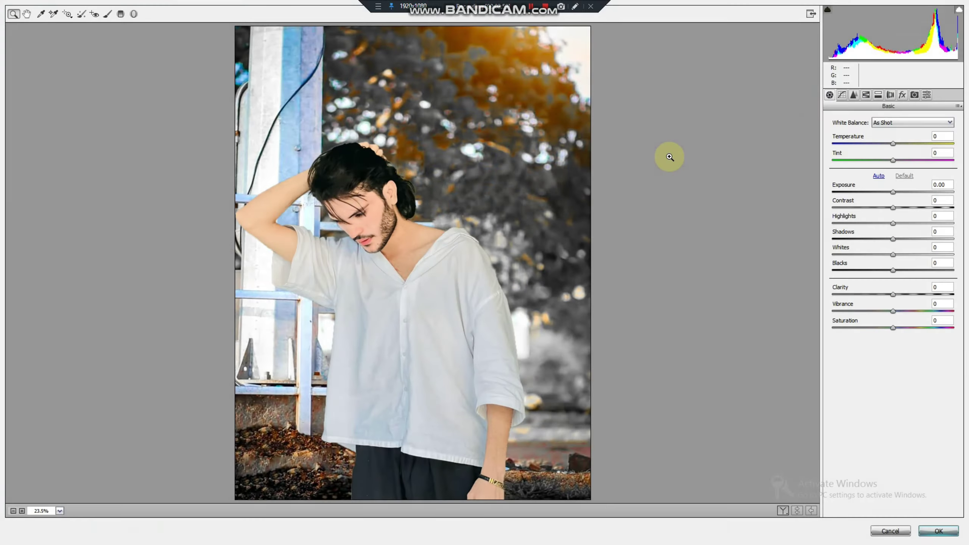
click(900, 95)
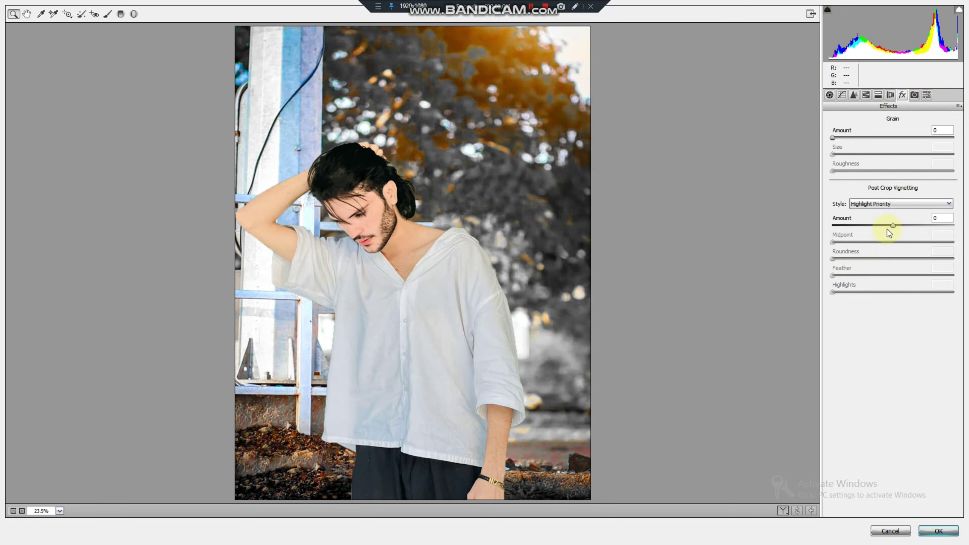
drag(874, 230, 892, 274)
- Set Exposure +0.65, Contrast +32, Highlights -100, Shadows +70, Whites -100, Blacks +28 and Clarity +27
click(830, 95)
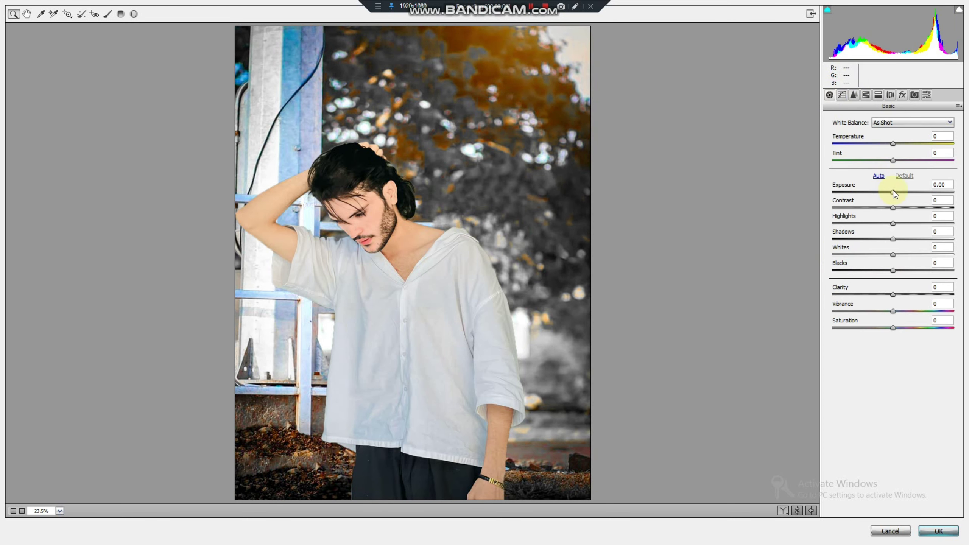
drag(893, 190, 817, 223)
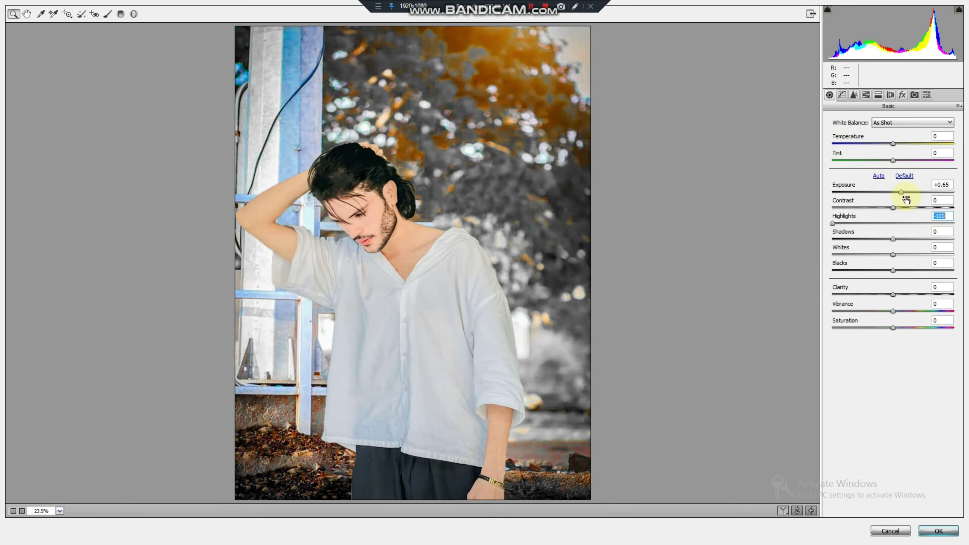
drag(884, 194, 902, 193)
click(926, 211)
text(32)
drag(883, 240, 837, 255)
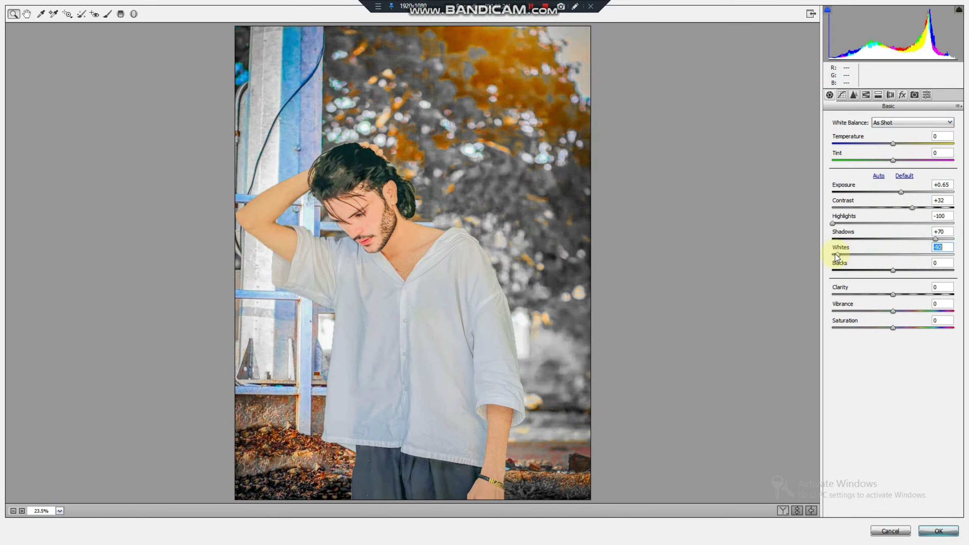
drag(895, 270, 908, 297)
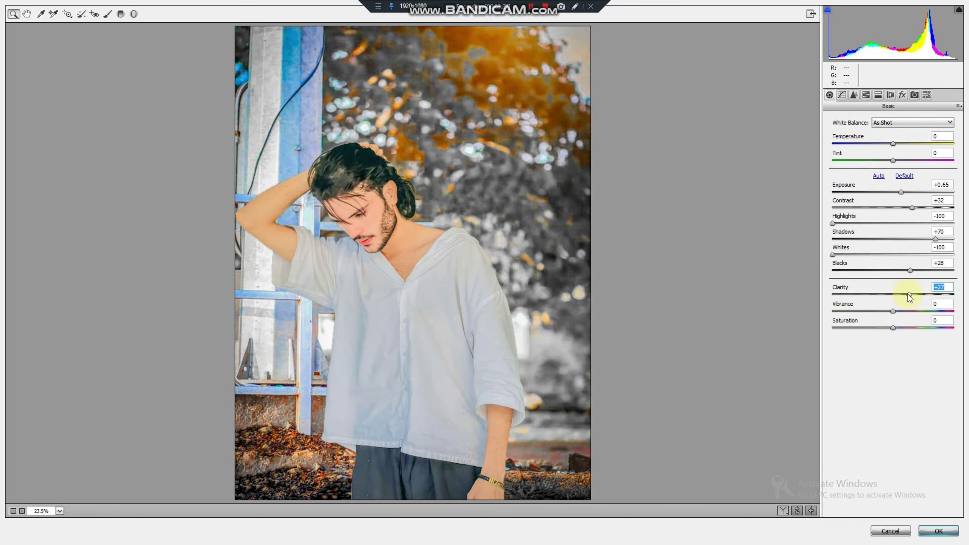
- Set colour saturation to Reds +51, Oranges -46, Yellows -20, Aquas +18 and Blues +70, and apply the Camera Raw adjustments
click(854, 95)
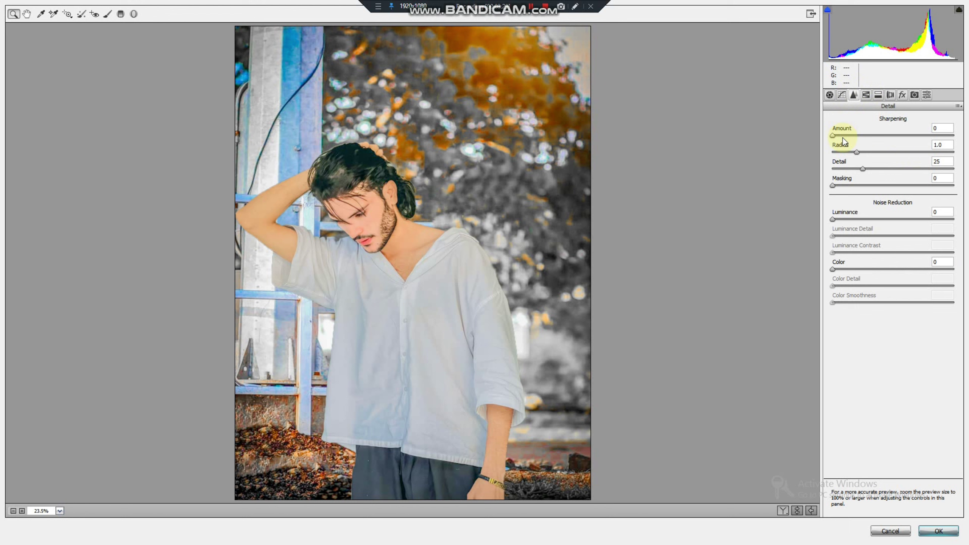
click(869, 96)
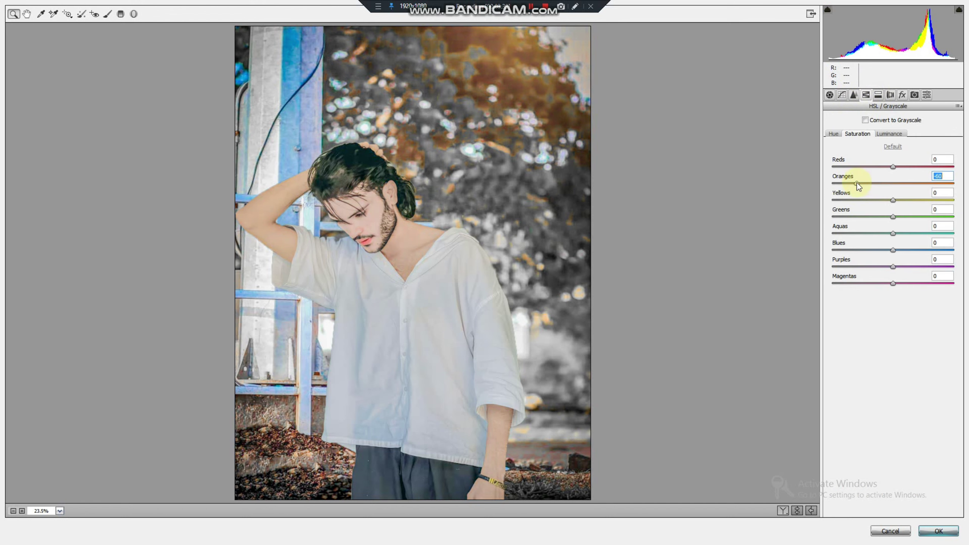
drag(858, 182, 919, 171)
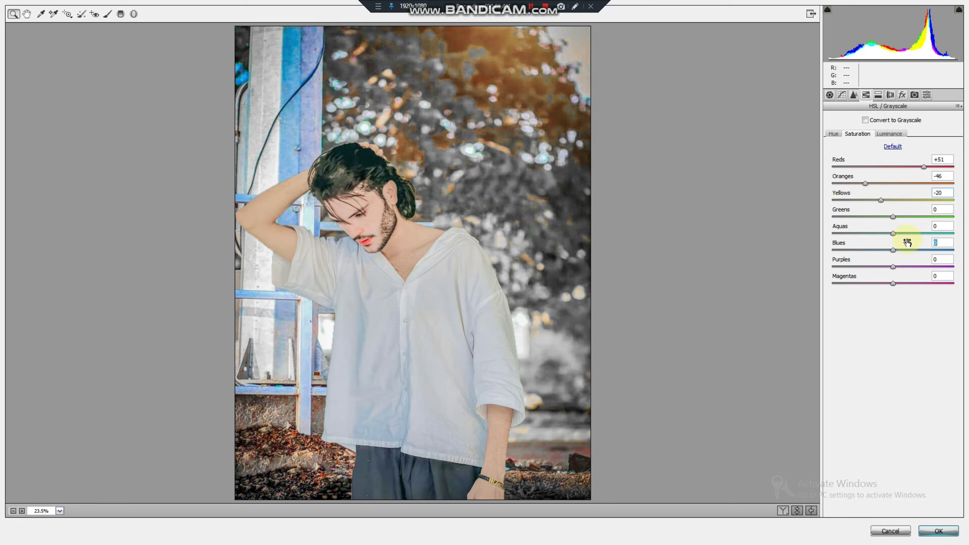
drag(907, 242, 919, 242)
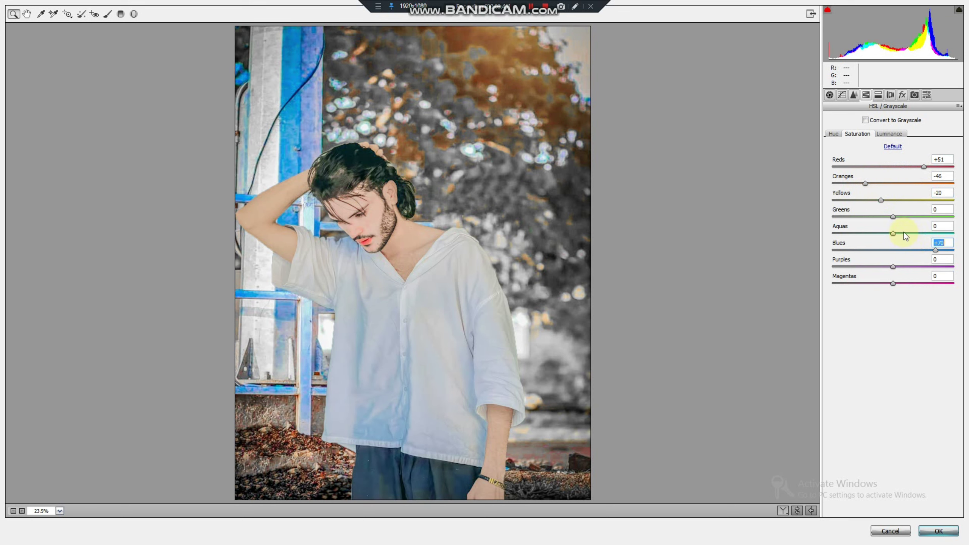
click(905, 233)
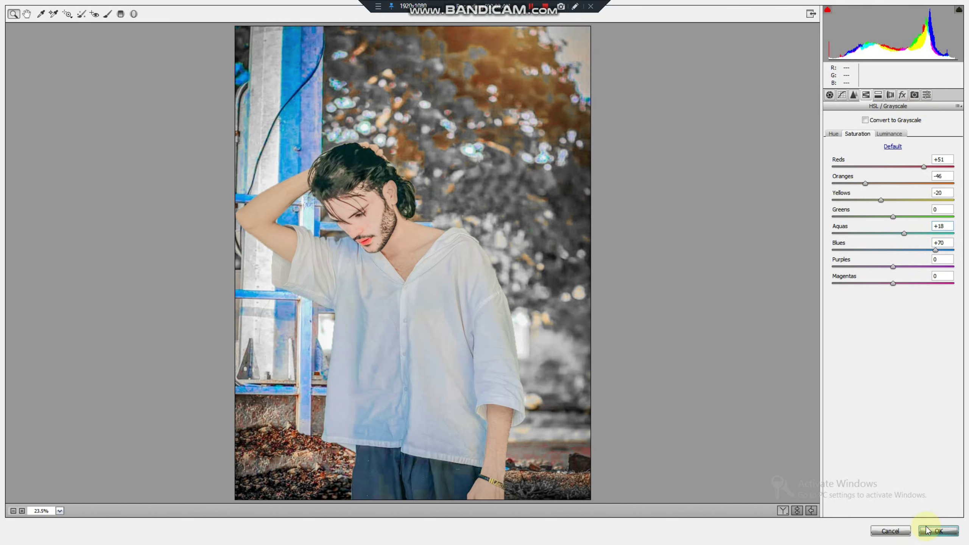
click(937, 530)
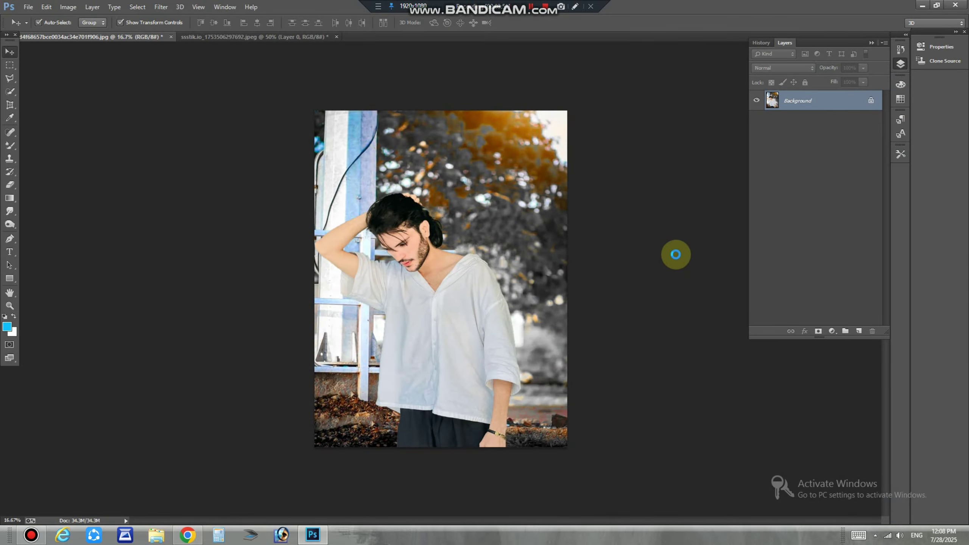
- Brighten the midtones of the flattened composite slightly with Curves
key(ctrl+m)
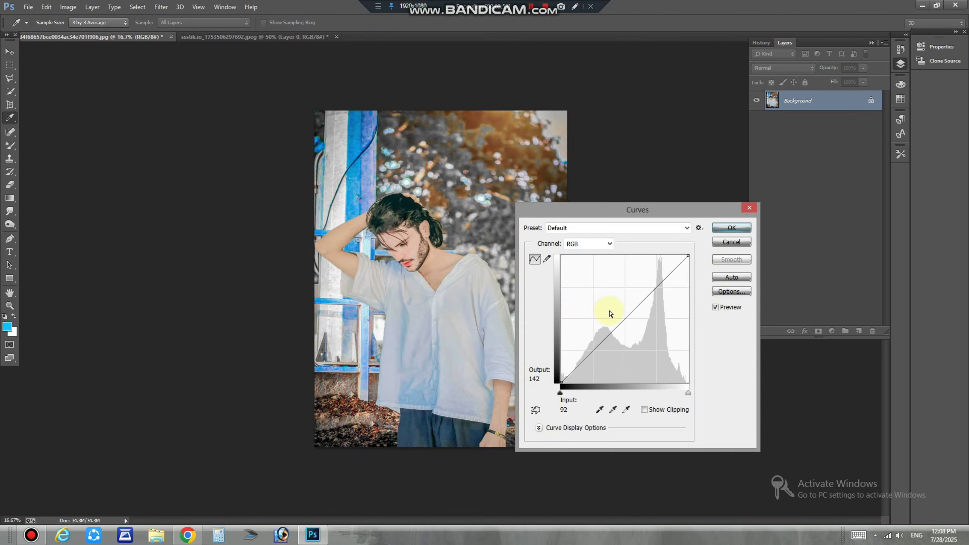
drag(624, 319, 627, 313)
key(Return)
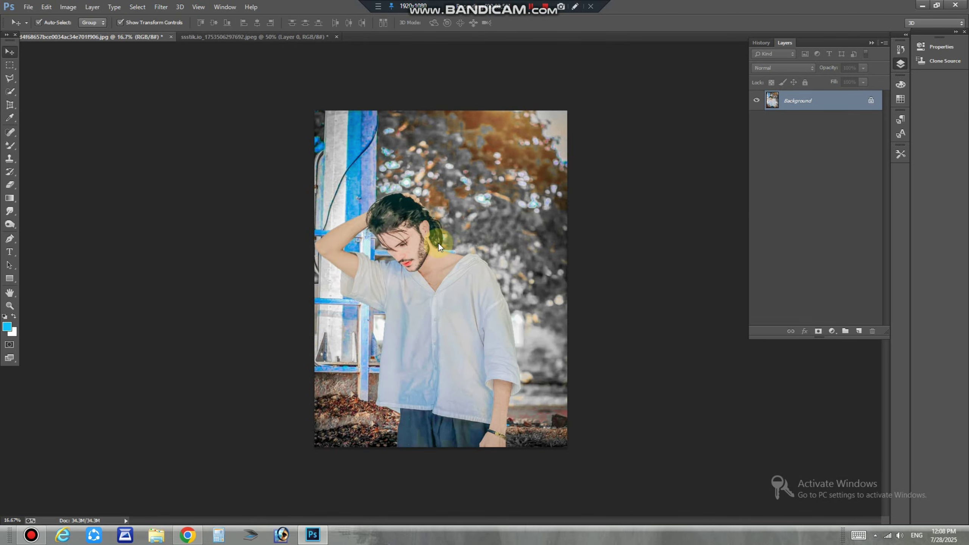
- Strongly lower Highlights in a new Camera Raw pass and set the saturation of Blues to -100
key(ctrl+shift+a)
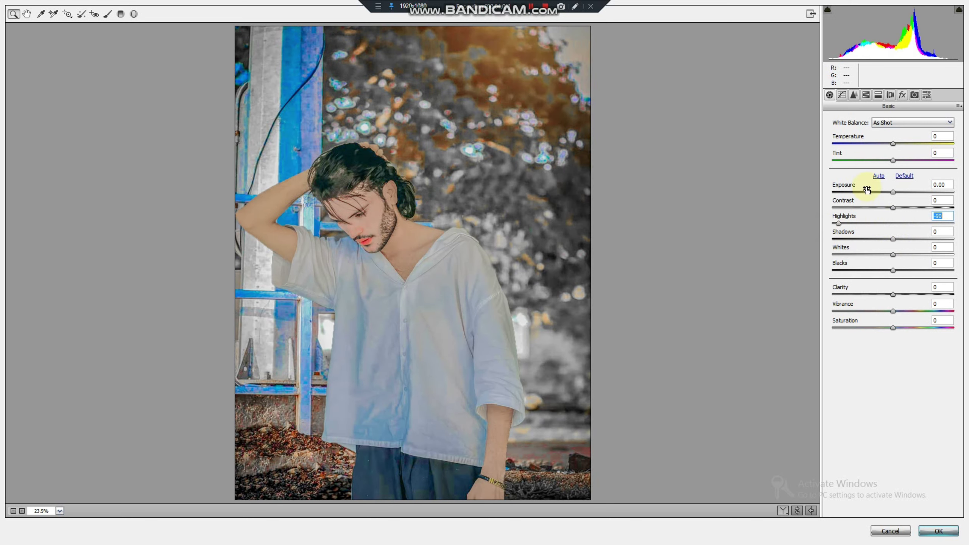
click(866, 95)
drag(890, 254, 831, 255)
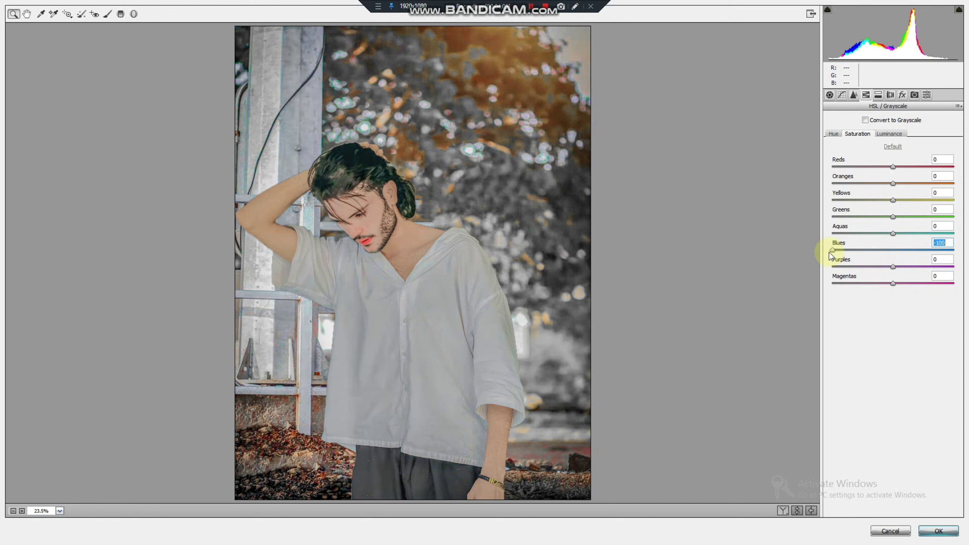
- Set colour luminance to Oranges +10, Yellows -44, Greens -50 and Blues -5, and apply the Camera Raw adjustments
click(892, 138)
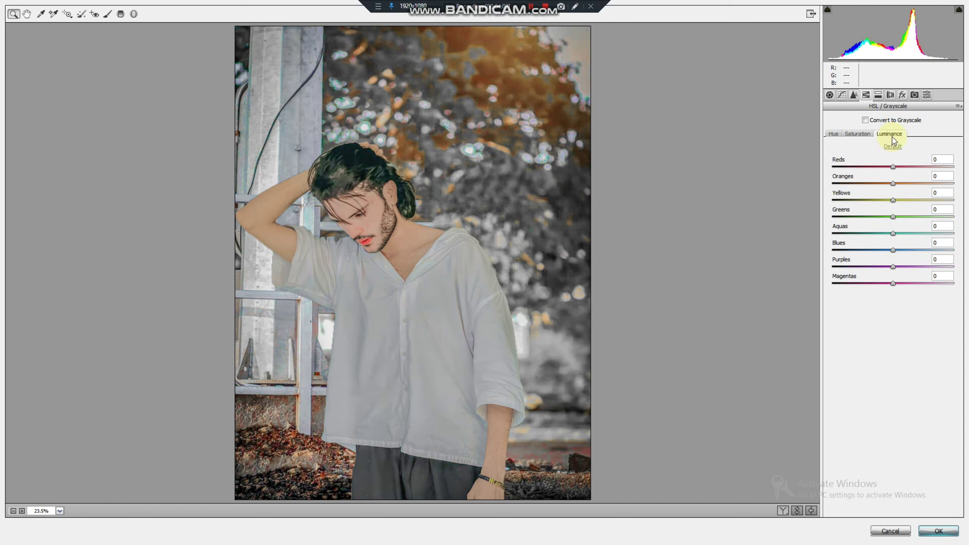
mouse_move(891, 255)
mouse_down()
mouse_move(857, 255)
mouse_move(892, 259)
mouse_up()
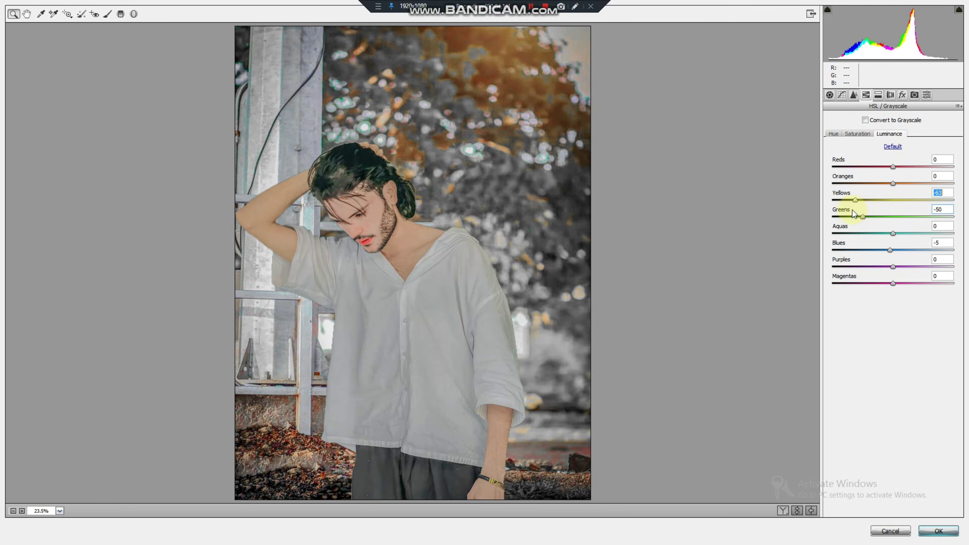
drag(853, 213, 850, 213)
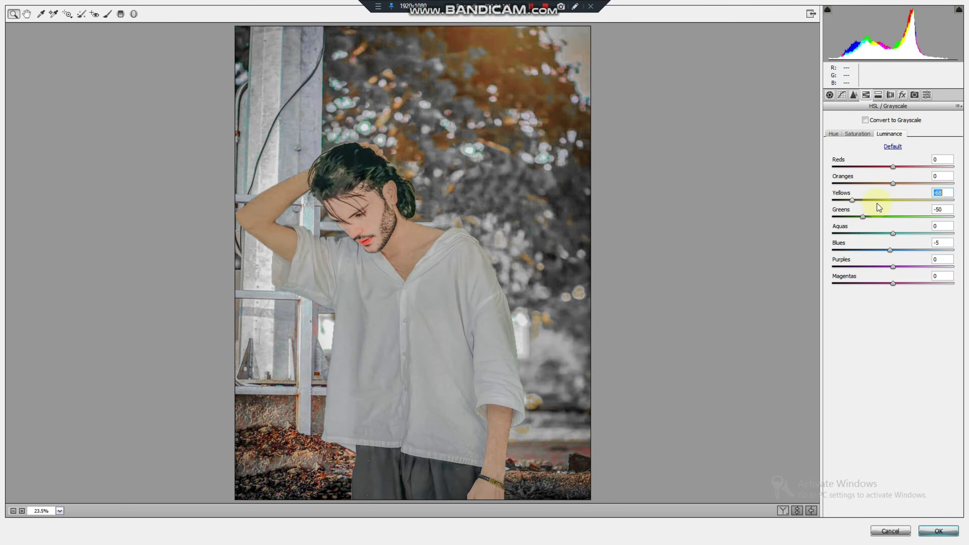
click(899, 183)
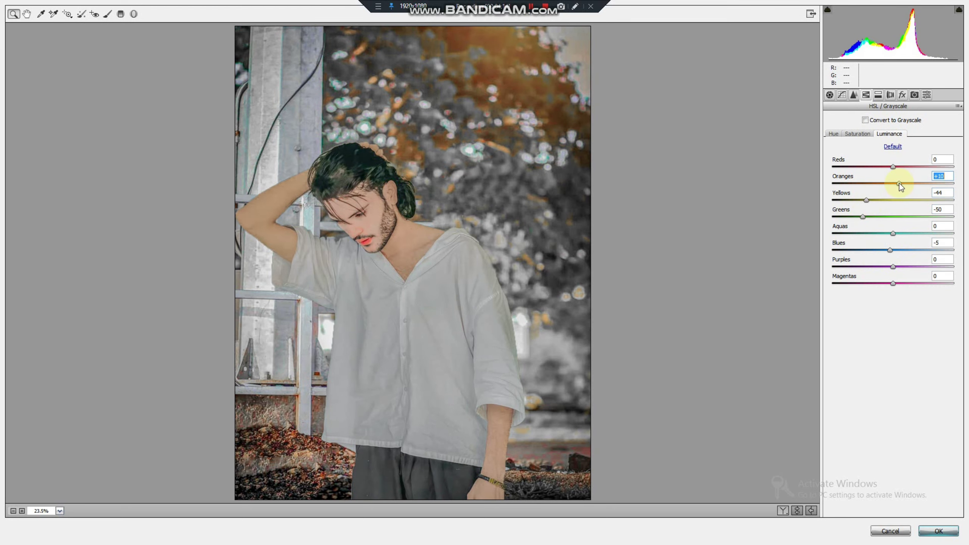
click(939, 531)
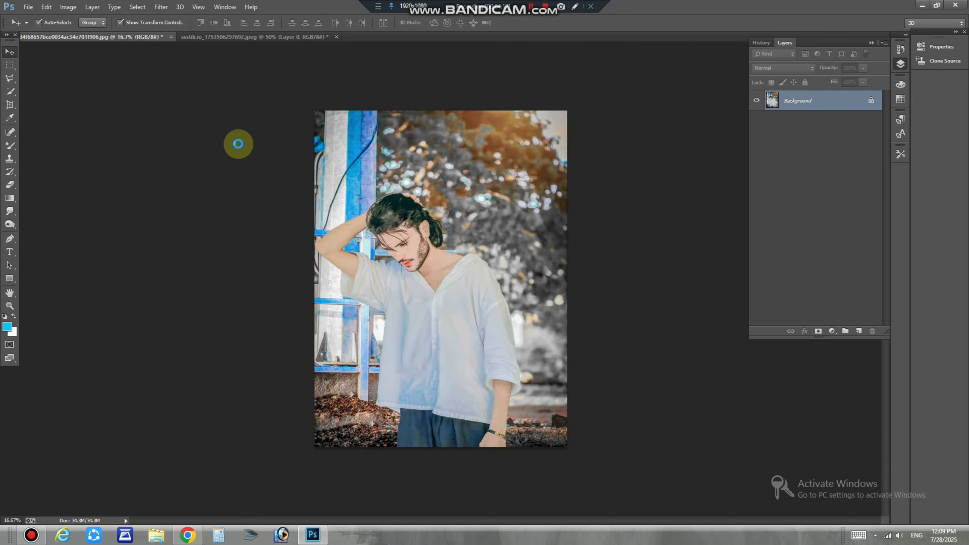
- Desaturate the brownish patch in the man's hair with the Sponge tool at 100% flow
key(ctrl+plus)
key(ctrl+plus)
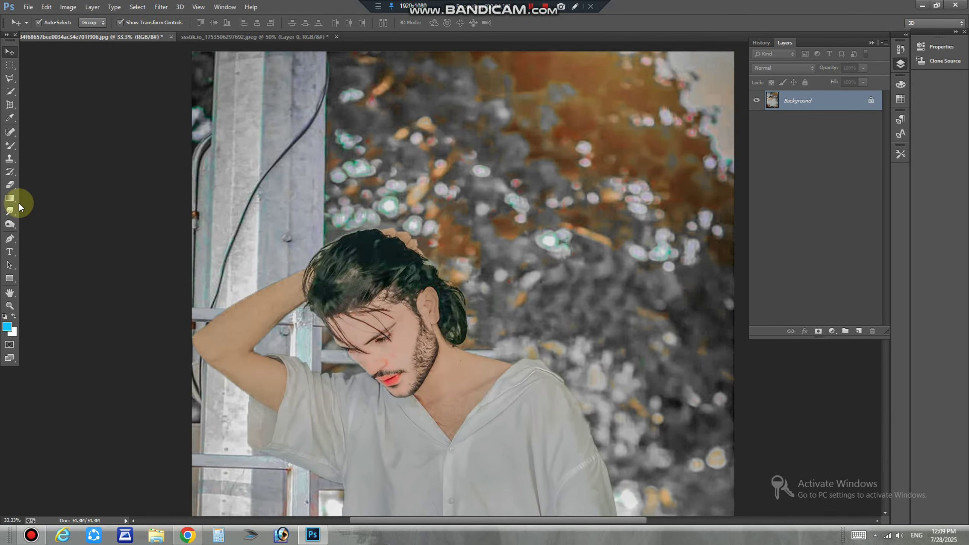
key(ctrl+plus)
key(ctrl+plus)
click(10, 225)
right_click(9, 226)
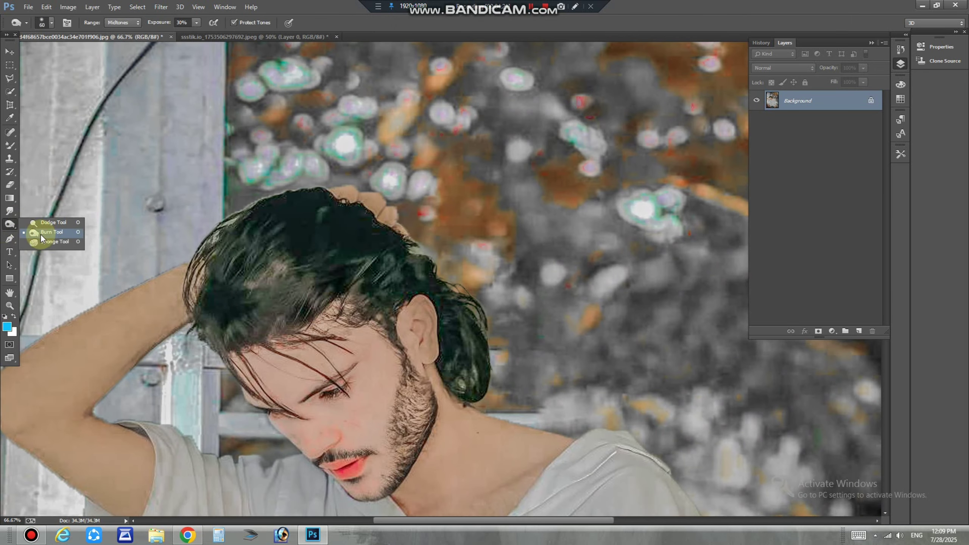
click(46, 247)
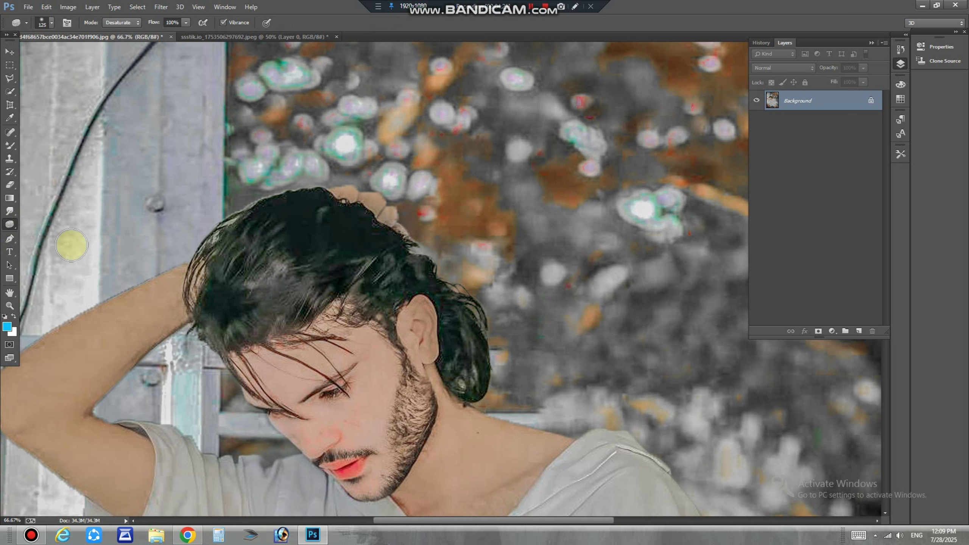
- Darken the grey patch in the hair with the Burn tool, using a 250 px brush on Midtones at 30% exposure
right_click(10, 224)
click(46, 223)
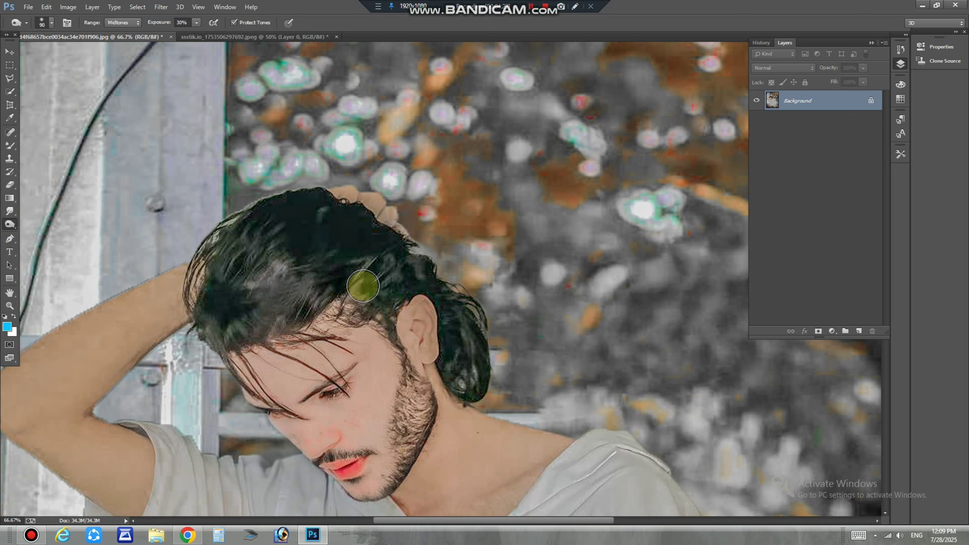
key(bracketright)
key(bracketright)
key(bracketright)
key(bracketright)
key(bracketright)
key(bracketright)
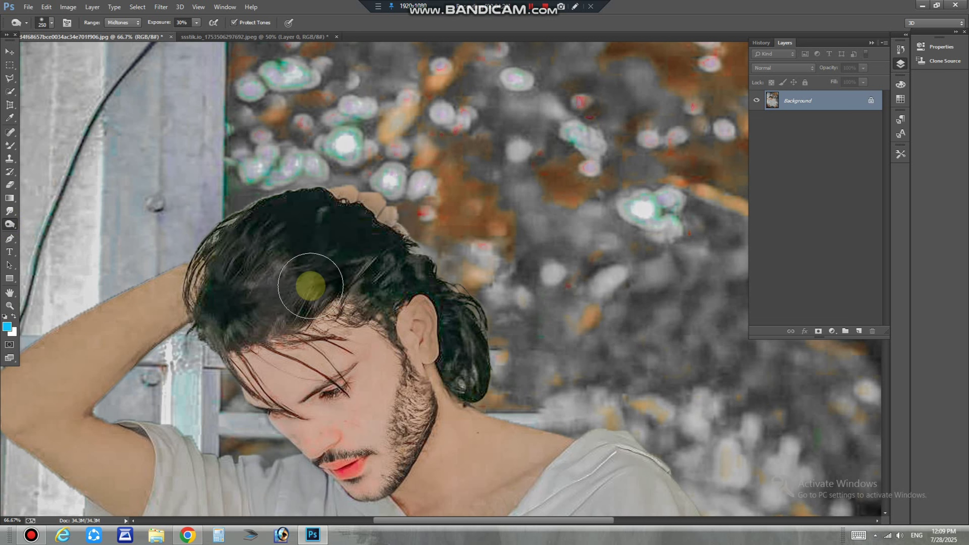
- Soften the man's hair with the Blur tool, using a 150 px brush at 100% strength
scroll(4, 218, up, 2)
right_click(9, 212)
click(41, 213)
key(bracketleft)
key(bracketleft)
key(bracketleft)
key(bracketleft)
key(bracketleft)
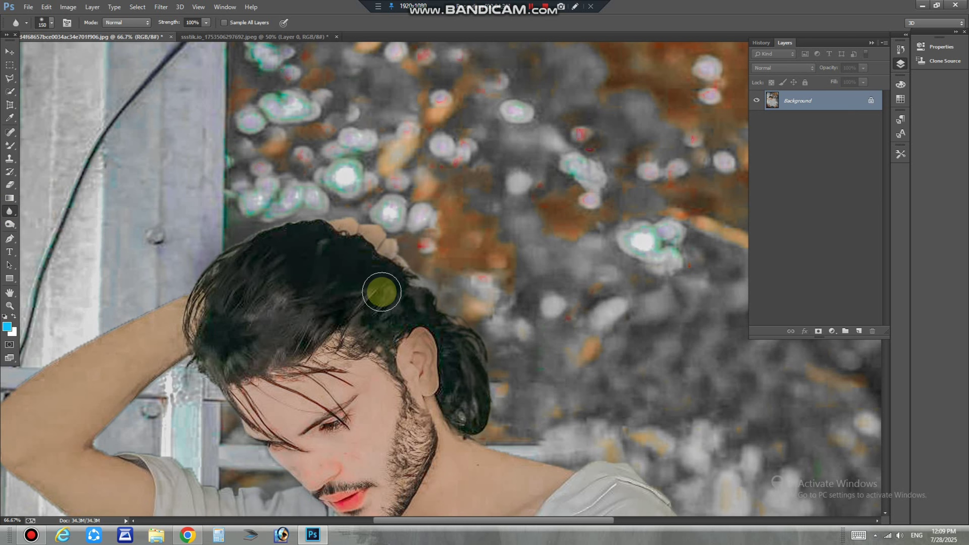
- Darken the tree background and the man's trousers with the Burn tool, using a 700 px brush at 30% exposure
key(ctrl+minus)
drag(627, 336, 412, 282)
key(ctrl+minus)
click(10, 224)
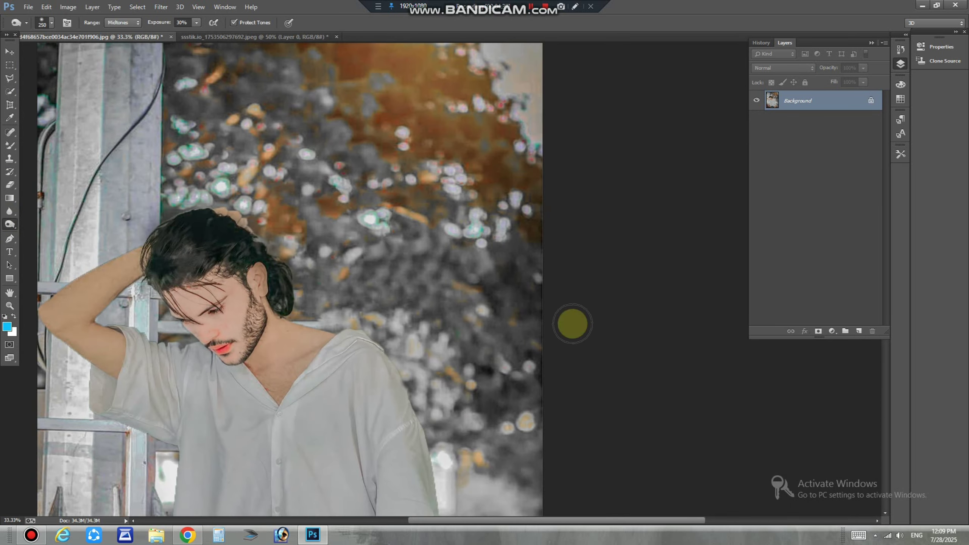
key(bracketright)
key(bracketright)
key(bracketright)
key(bracketright)
key(bracketright)
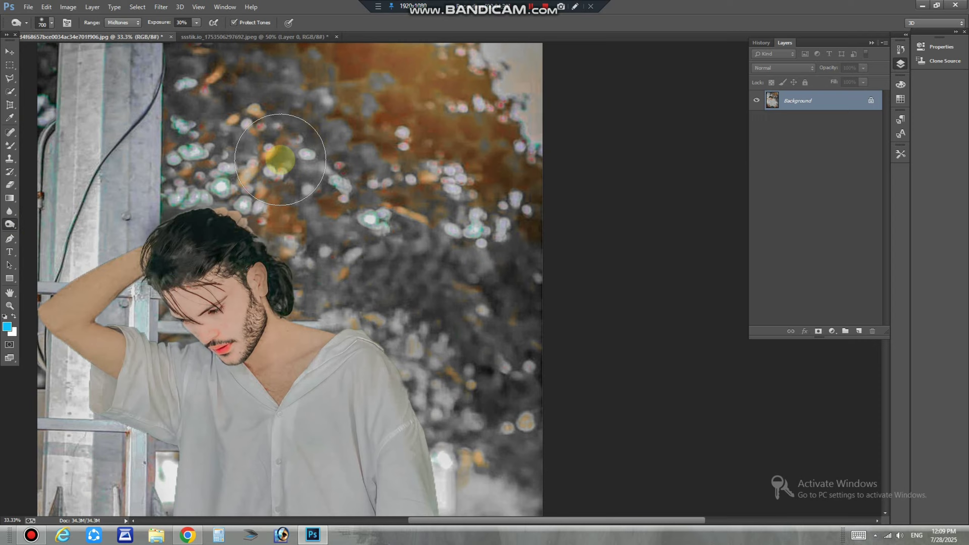
key(ctrl+minus)
drag(401, 408, 639, 261)
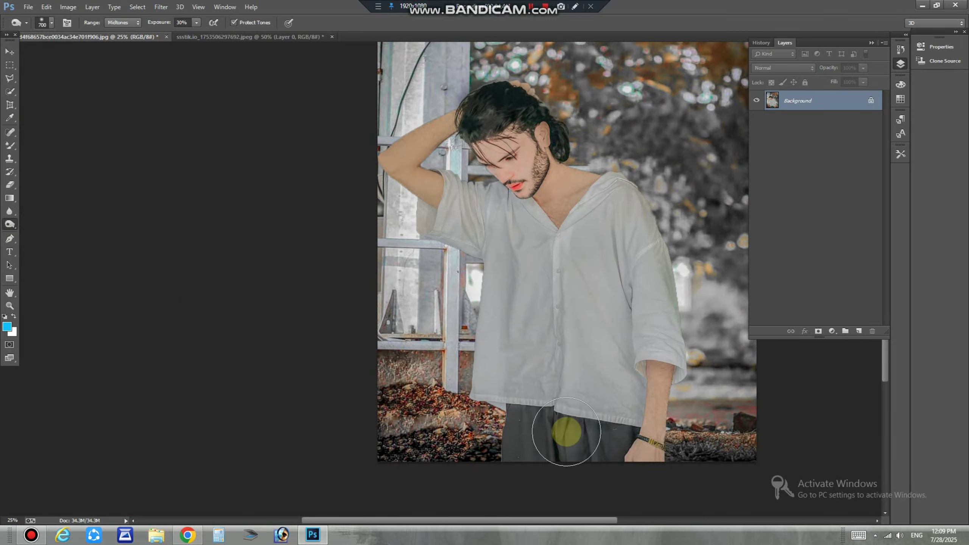
scroll(424, 450, up, 1)
drag(426, 444, 384, 539)
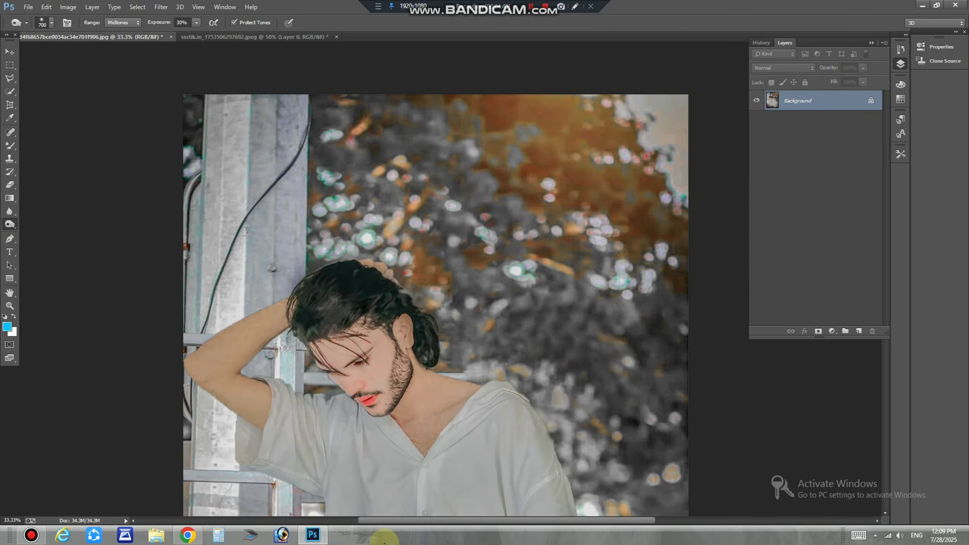
- Smooth the skin of the raised arm, neck and chest with the Mixer Brush, reducing its size from 175 to 125 px
key(ctrl+plus)
key(ctrl+plus)
click(11, 147)
drag(438, 405, 657, 249)
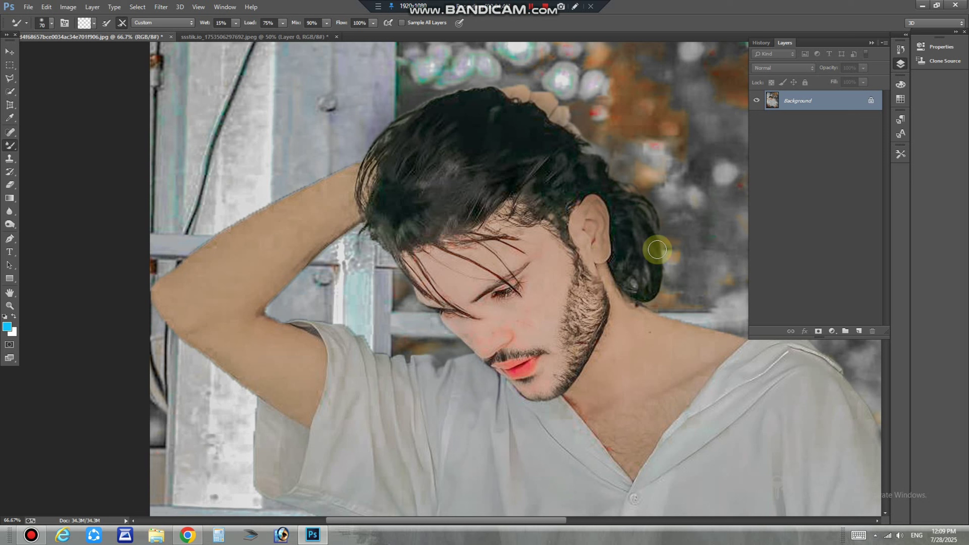
key(bracketright)
key(bracketright)
key(bracketright)
key(bracketright)
key(bracketright)
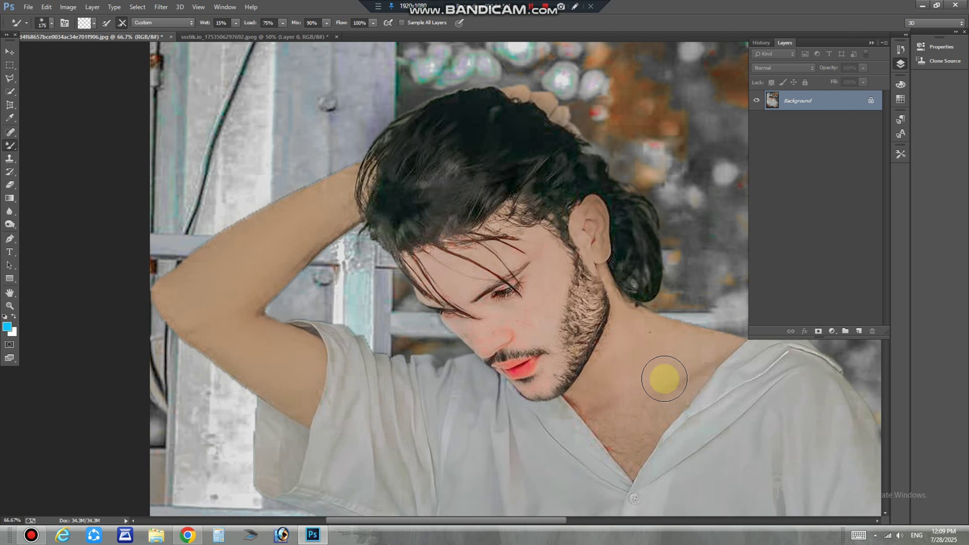
key(bracketleft)
key(bracketleft)
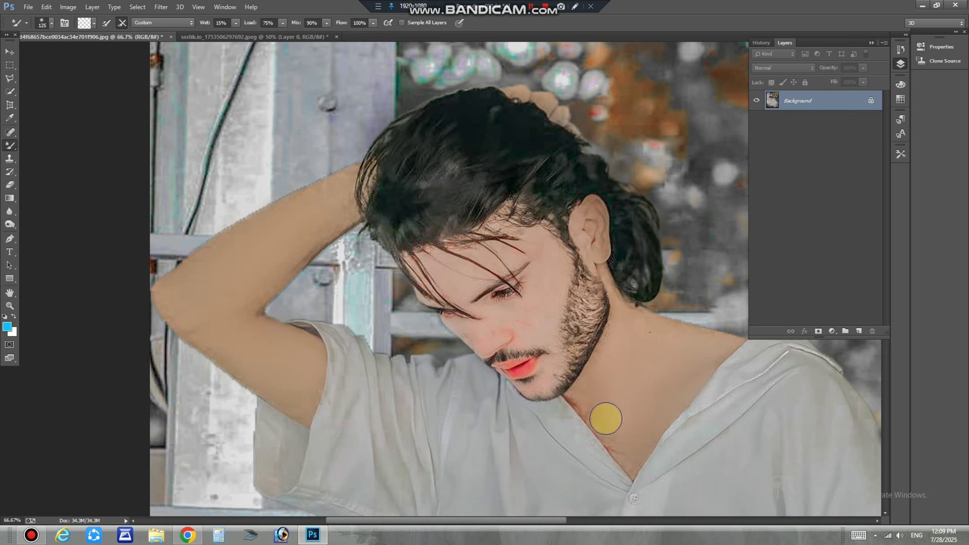
- Smooth the skin on the cheek, nose and forehead with the Mixer Brush, reducing its size to 50 px
scroll(548, 326, up, 2)
key(ctrl+plus)
key(ctrl+plus)
drag(559, 376, 346, 222)
key(bracketleft)
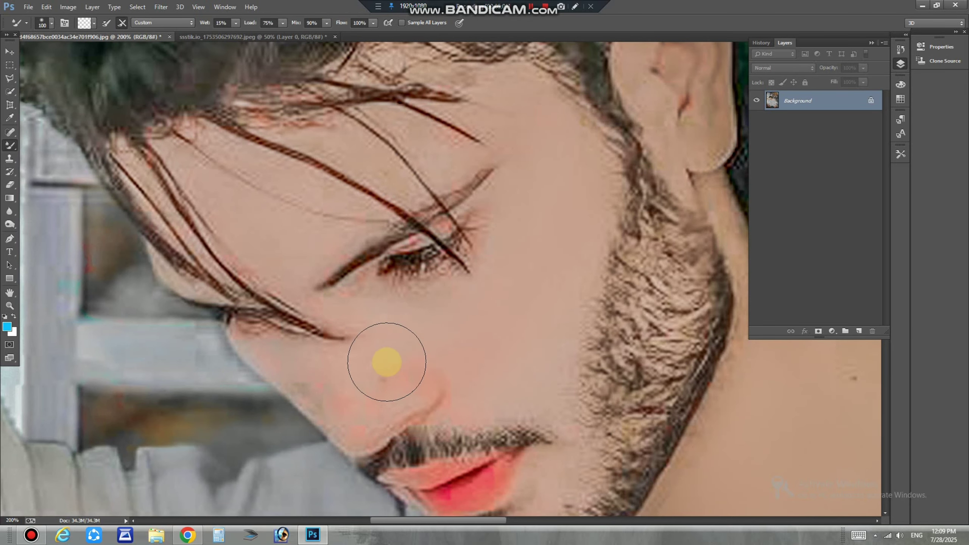
key(bracketleft)
key(bracketleft)
key(bracketleft)
key(bracketleft)
scroll(318, 282, up, 2)
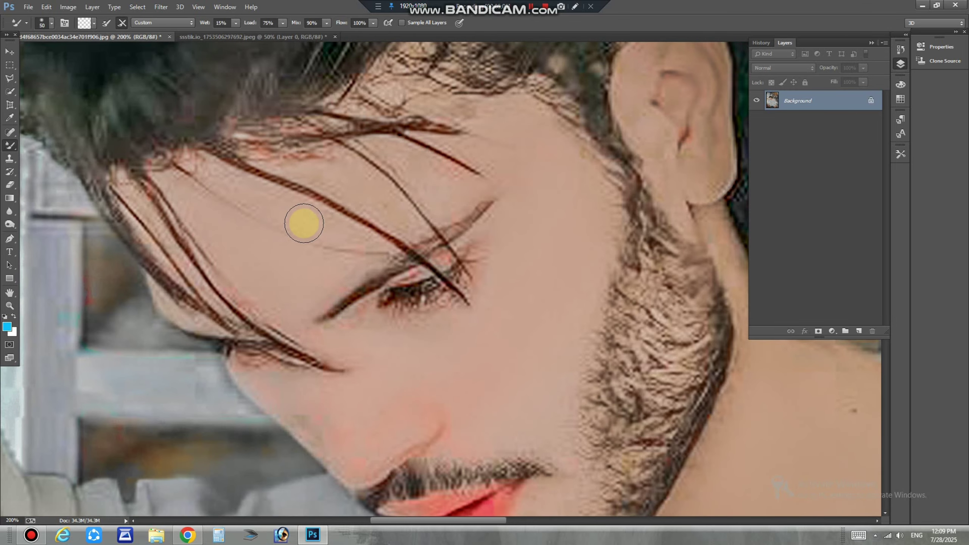
key(bracketleft)
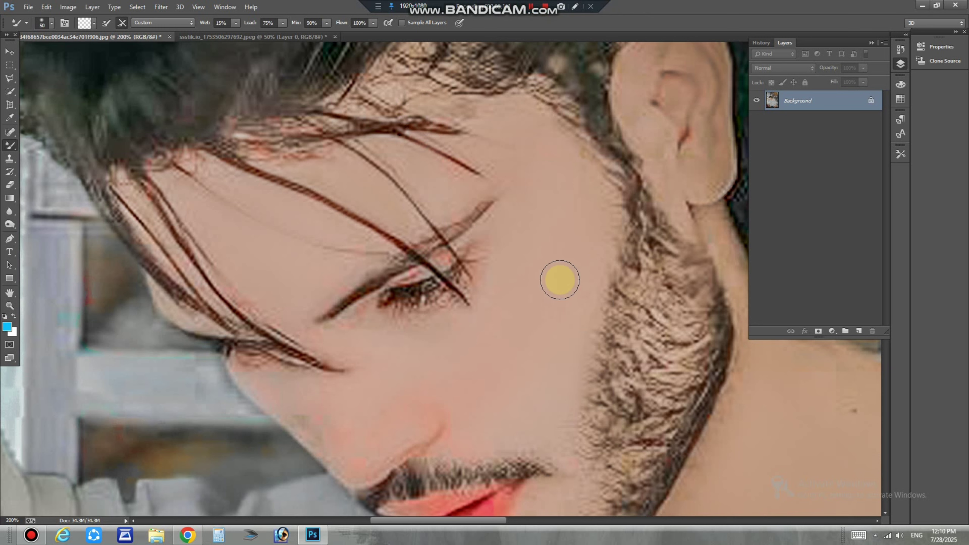
- Smooth the neck along the beard's lower edge and up to the ear and shoulder with the 50 px Mixer Brush
drag(428, 428, 258, 185)
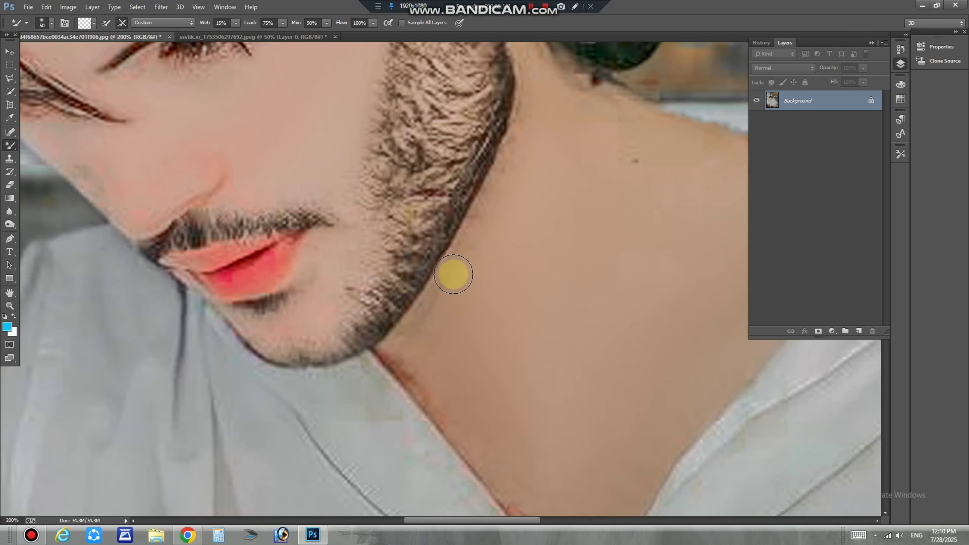
scroll(511, 208, up, 2)
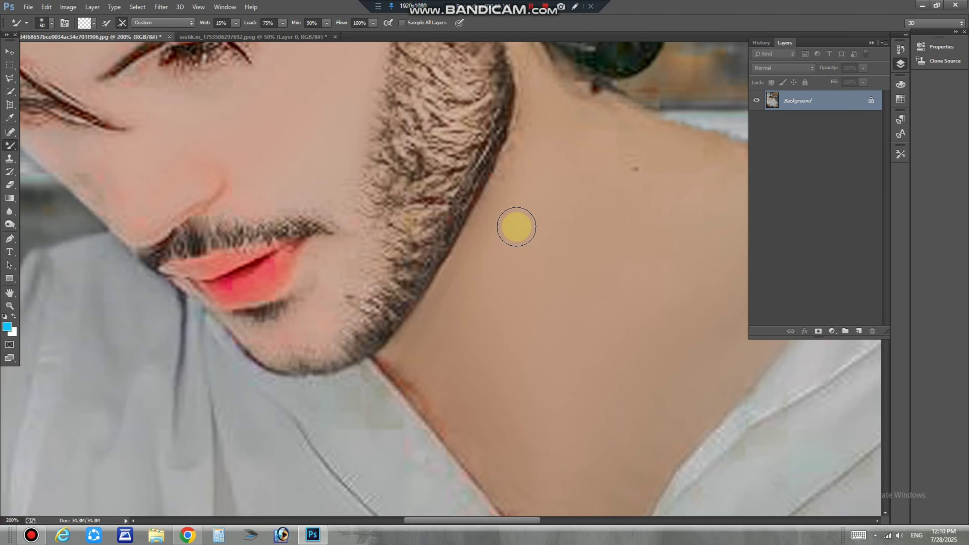
mouse_move(567, 166)
mouse_down()
mouse_move(611, 168)
mouse_move(647, 205)
mouse_move(622, 171)
mouse_move(571, 137)
mouse_move(755, 192)
mouse_up()
drag(617, 204, 461, 355)
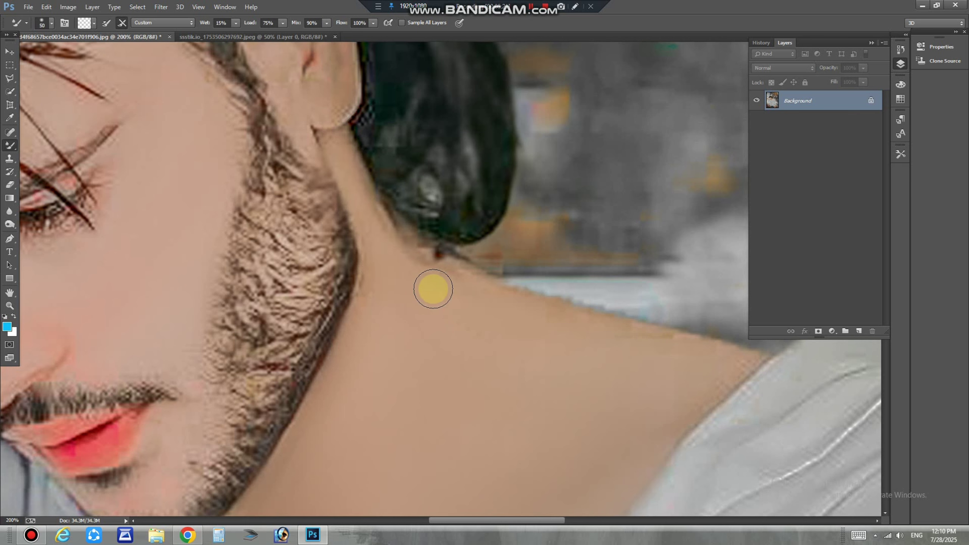
key(ctrl+minus)
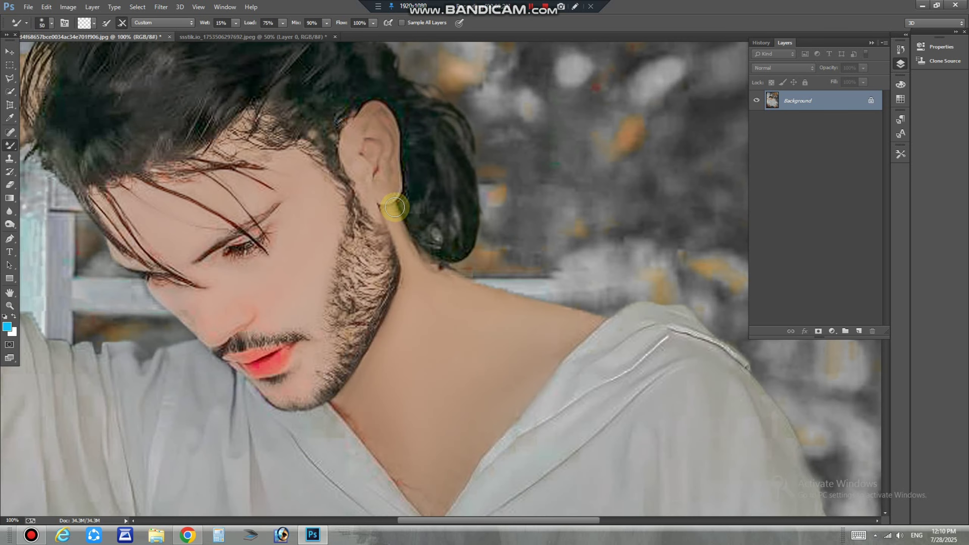
- Set up the Smudge tool at 100% strength with a narrow, slanted 30 px brush tip
key(ctrl+plus)
click(10, 198)
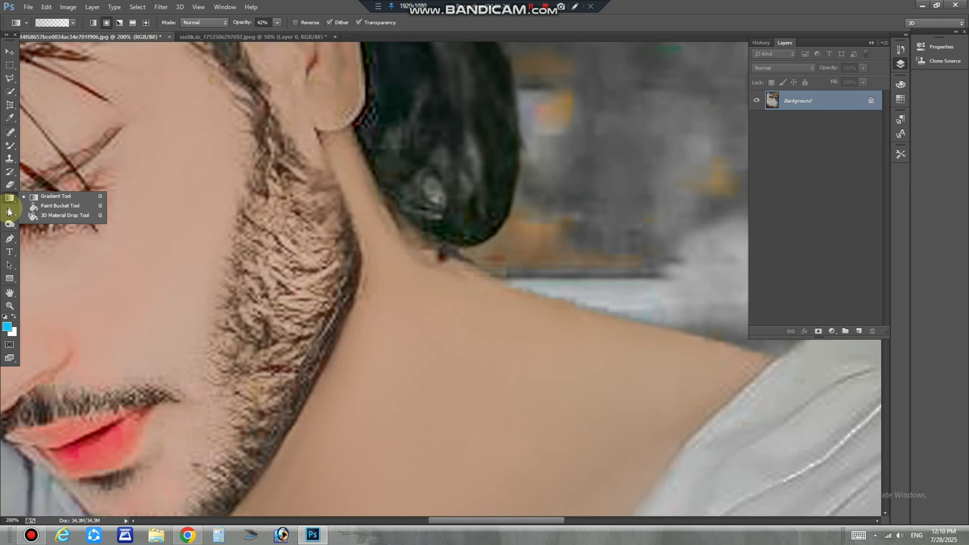
click(9, 211)
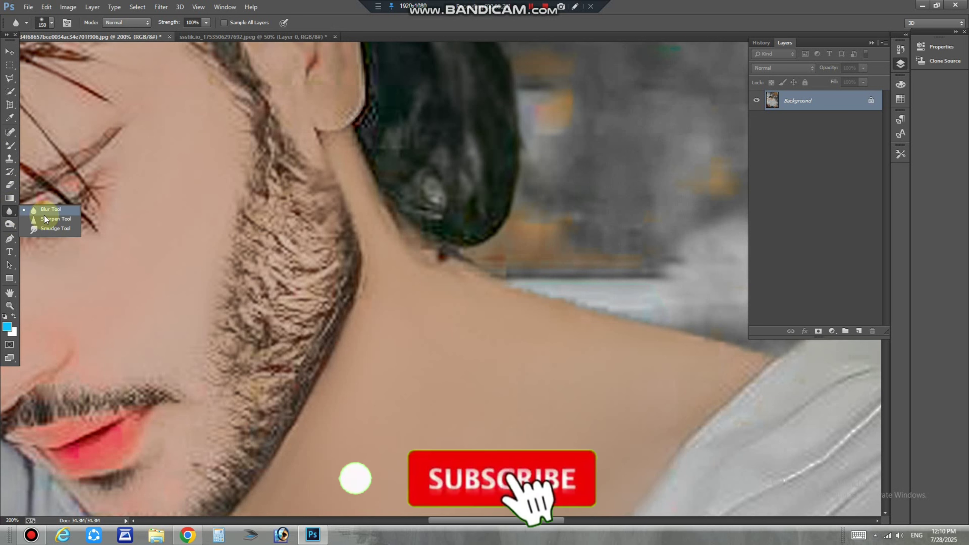
click(35, 229)
right_click(108, 255)
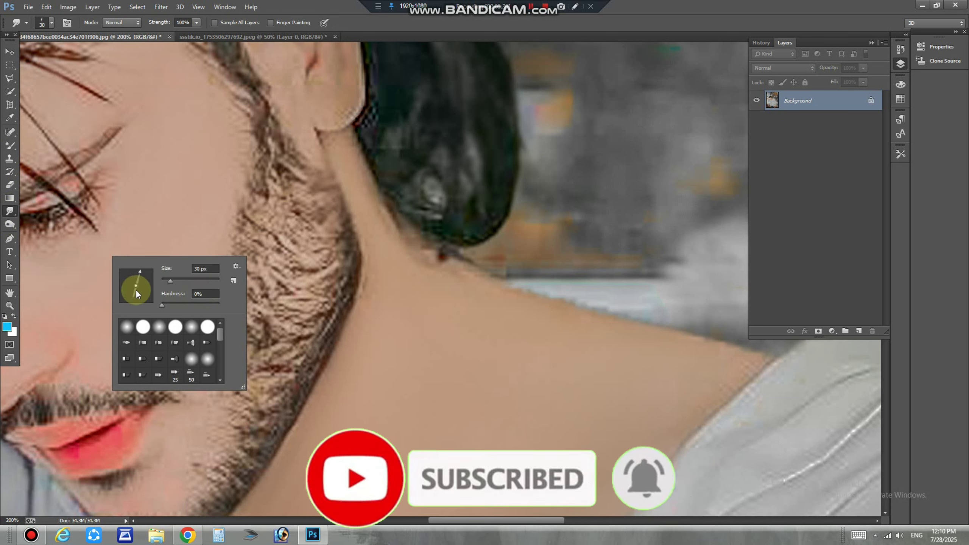
click(185, 175)
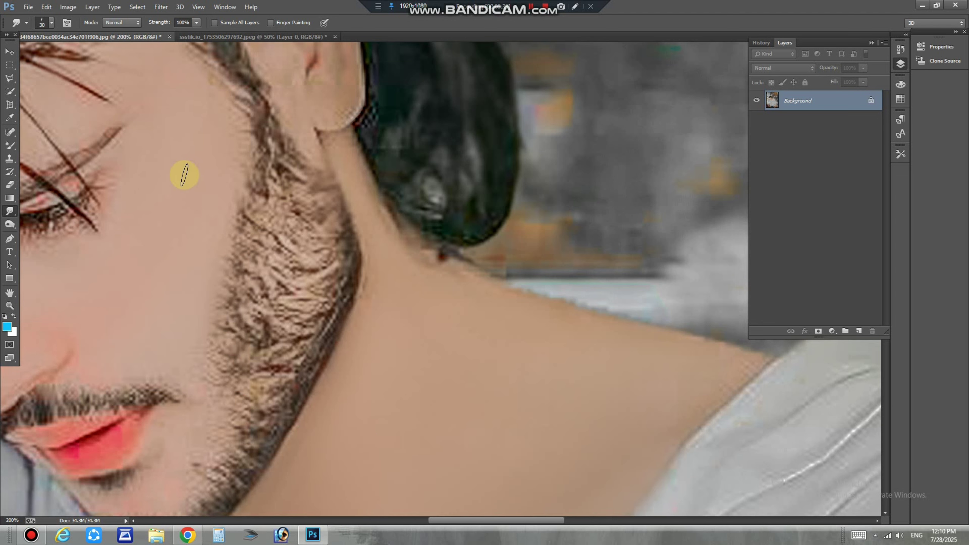
- Enlarge the smudge brush to 200 px, turn its tip more upright and smudge the beard's edge on the cheek
key(bracketright)
key(bracketright)
right_click(206, 217)
click(233, 230)
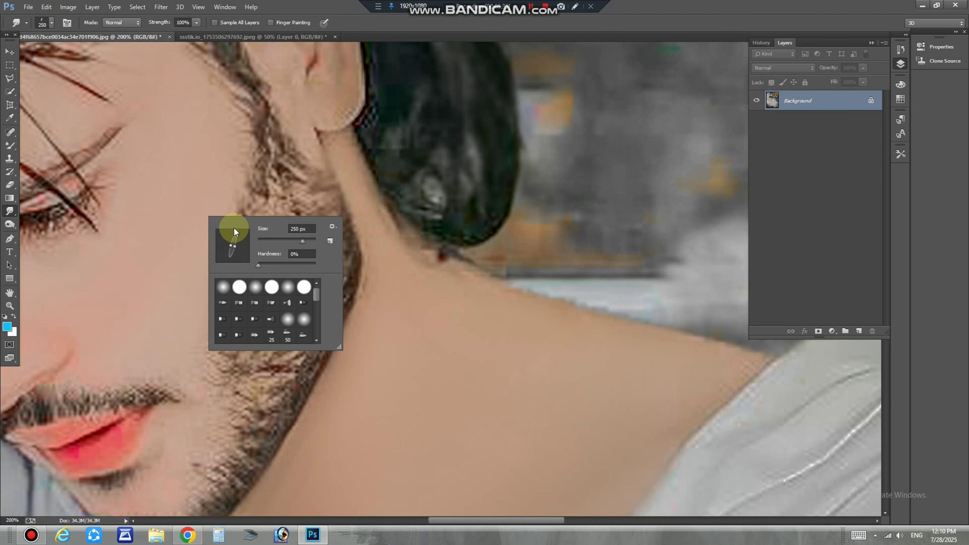
click(231, 203)
key(bracketleft)
right_click(228, 234)
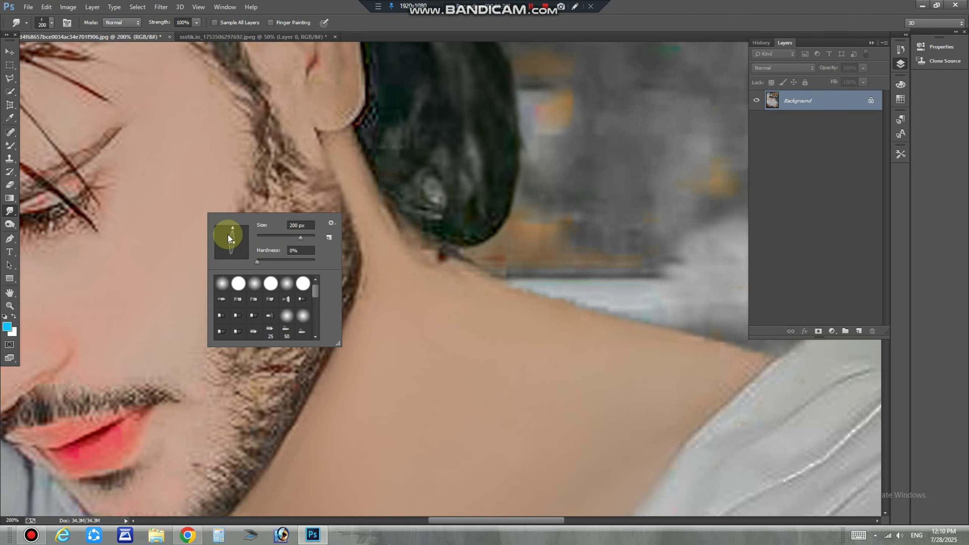
click(216, 192)
drag(214, 205, 217, 221)
mouse_move(202, 259)
mouse_down()
mouse_move(191, 277)
mouse_move(201, 285)
mouse_move(216, 212)
mouse_move(194, 265)
mouse_up()
- Smudge the lower beard edge beside the mouth and chin with the brush reduced to 90 px
key(bracketleft)
key(bracketleft)
scroll(189, 313, down, 3)
key(bracketleft)
key(bracketleft)
key(bracketleft)
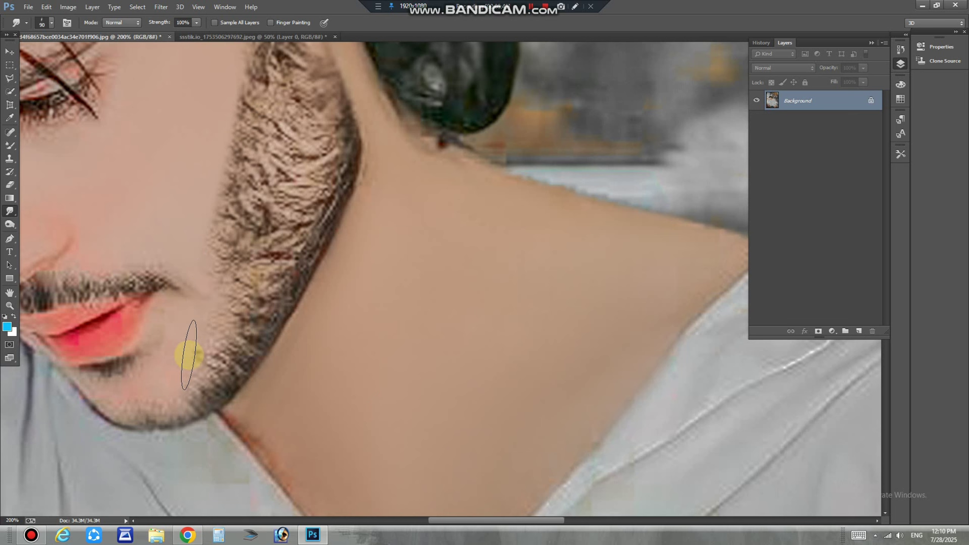
right_click(187, 356)
- Smooth the skin on the chin beneath the lips with the Mixer Brush at 50 px
click(10, 154)
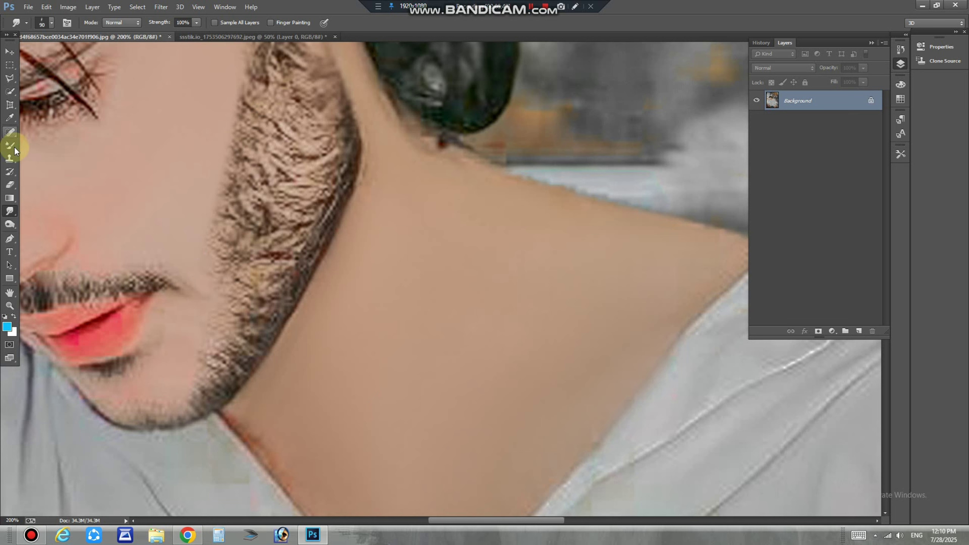
click(10, 147)
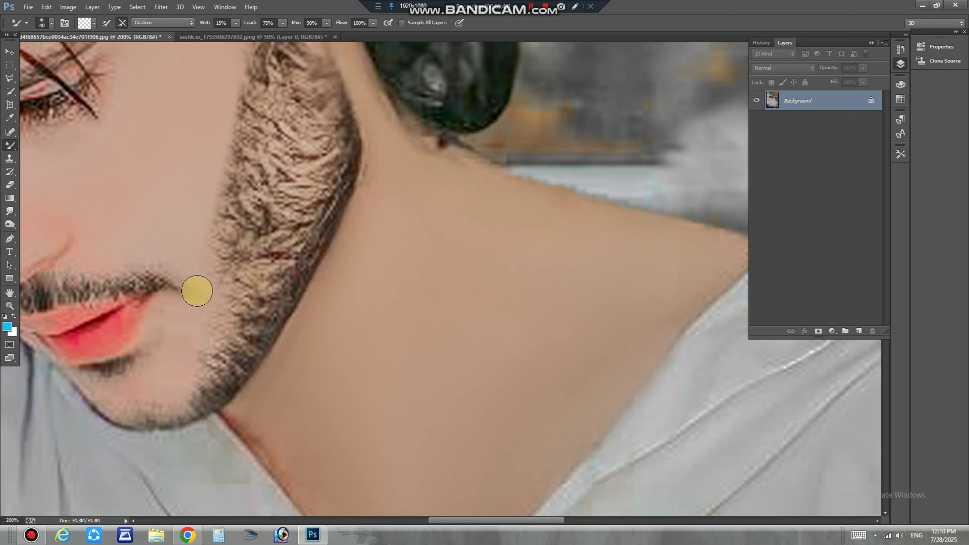
key(bracketright)
drag(160, 360, 129, 386)
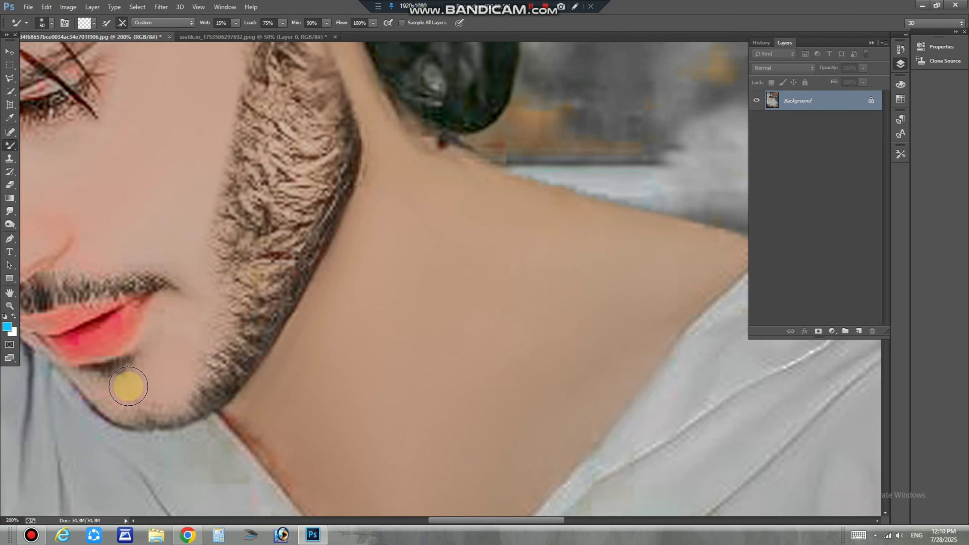
- Enlarge the Mixer Brush to 150 px and smooth the skin of the lowered forearm between the sleeve and the bracelet
scroll(433, 259, down, 6)
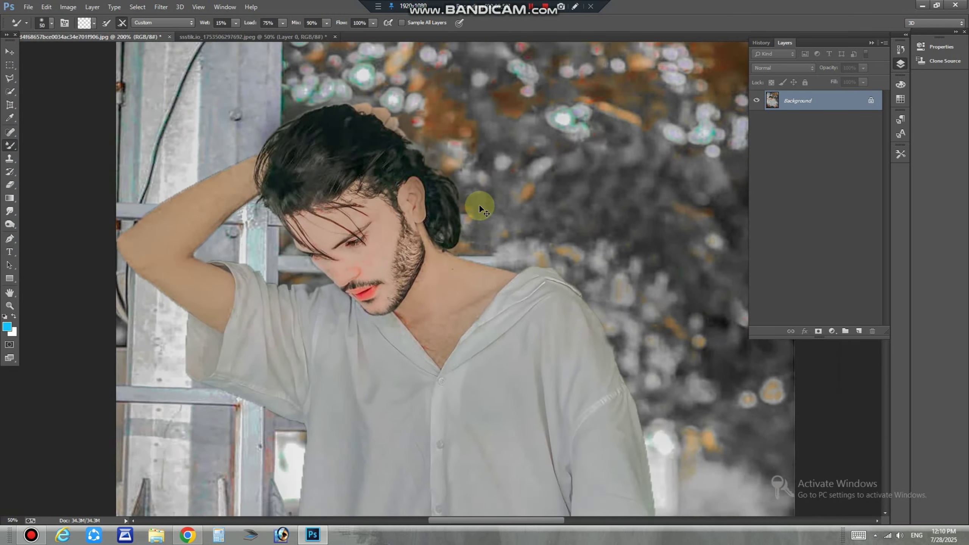
scroll(496, 355, down, 3)
scroll(480, 372, up, 2)
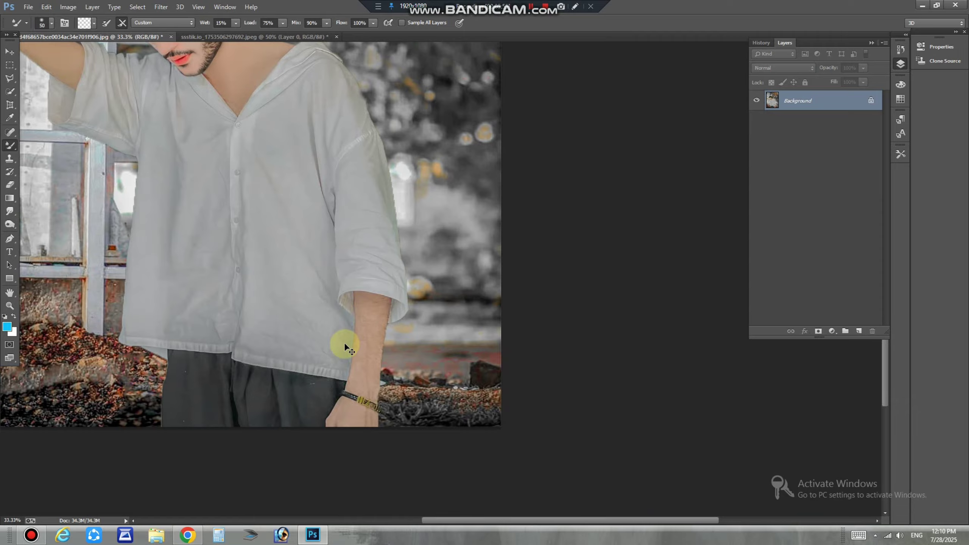
scroll(328, 333, down, 3)
key(bracketright)
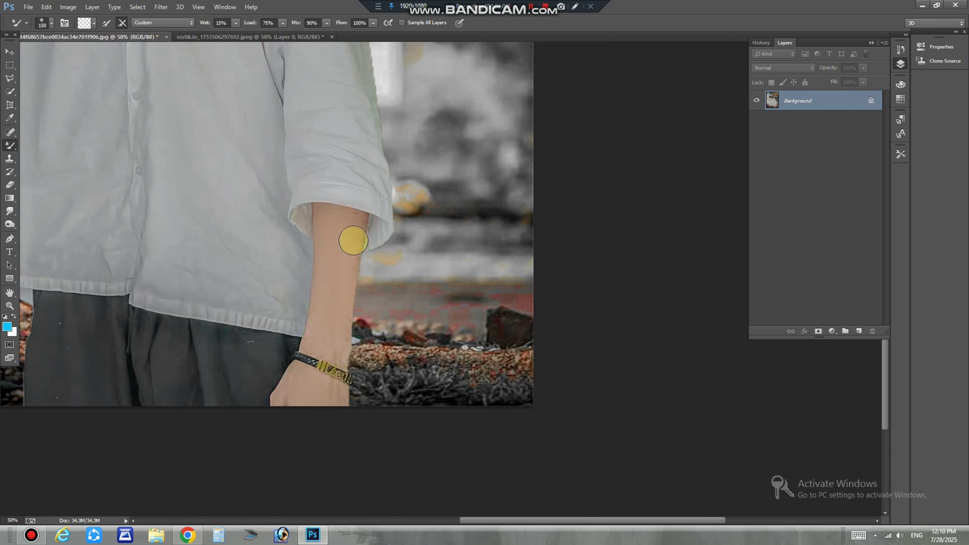
- Select the whole image and outline it with a 10 px white stroke
scroll(363, 190, down, 3)
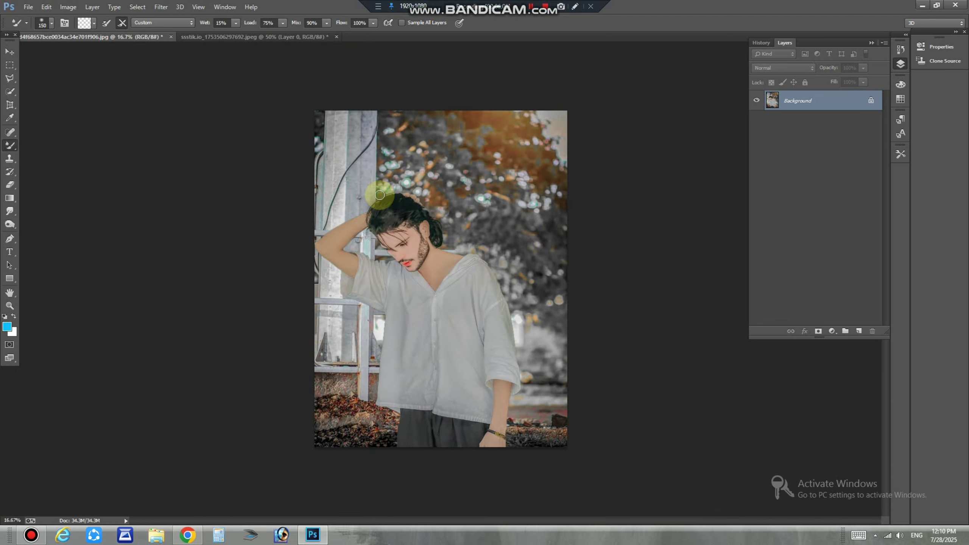
key(ctrl+a)
click(9, 65)
right_click(513, 233)
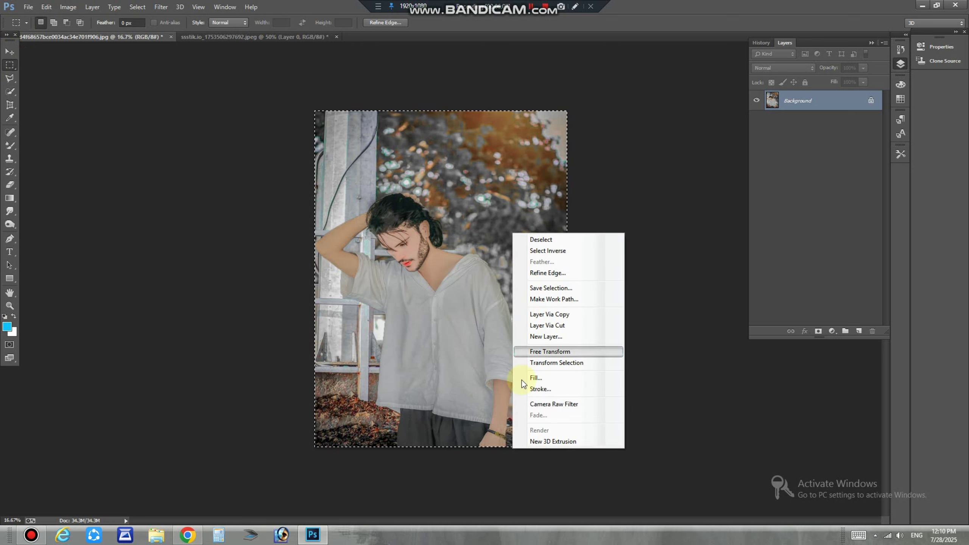
click(548, 389)
click(453, 173)
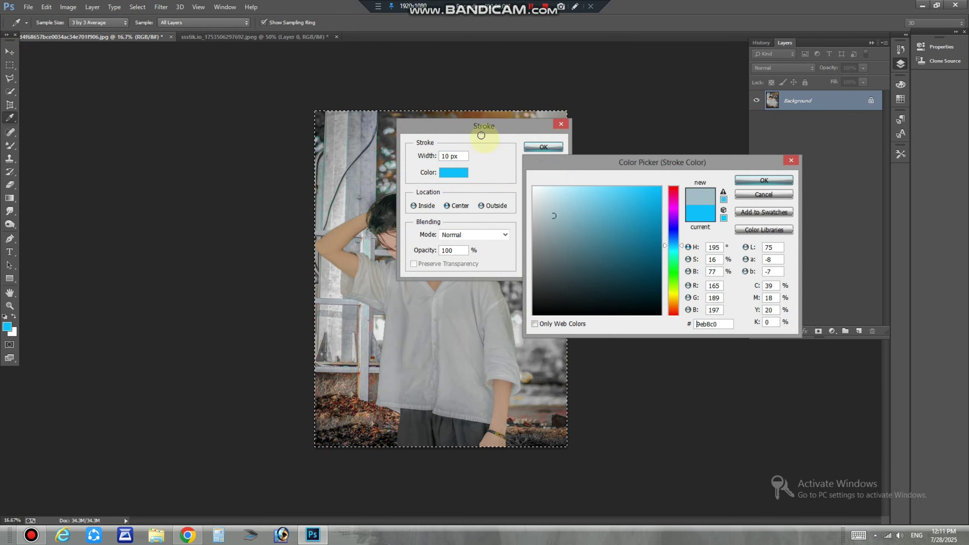
click(477, 132)
key(Return)
click(543, 147)
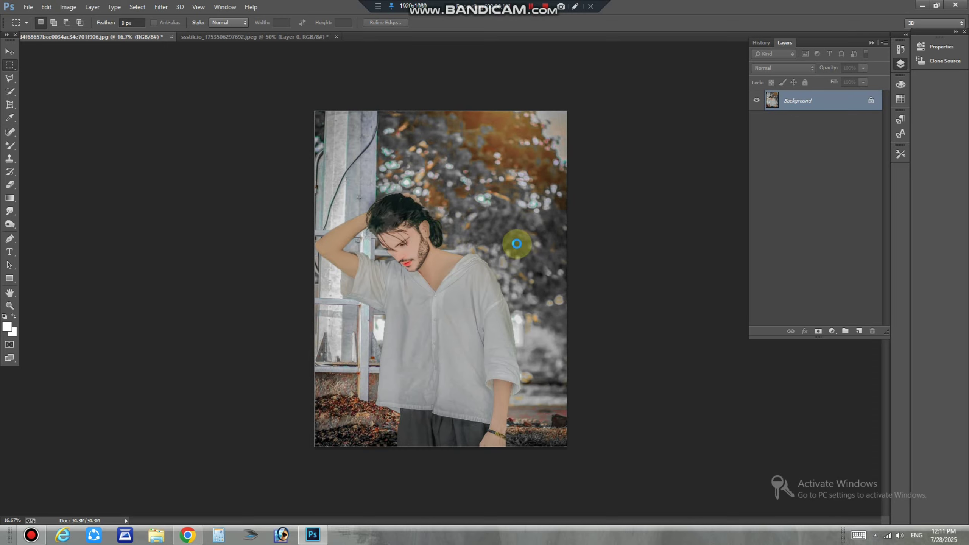
- Lower the Reds saturation to -45 in the Camera Raw Filter's HSL adjustments and apply it to the photo
key(shift+ctrl+a)
click(866, 96)
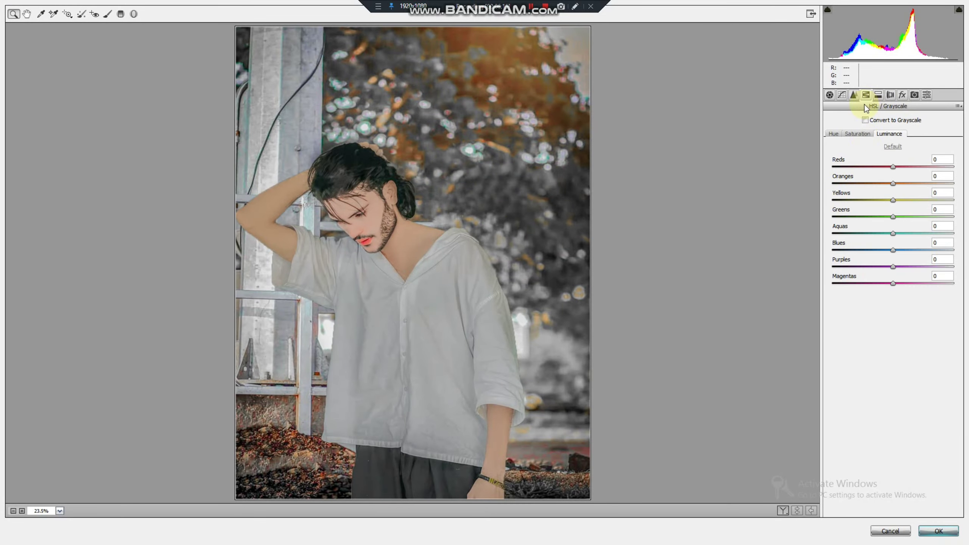
click(858, 134)
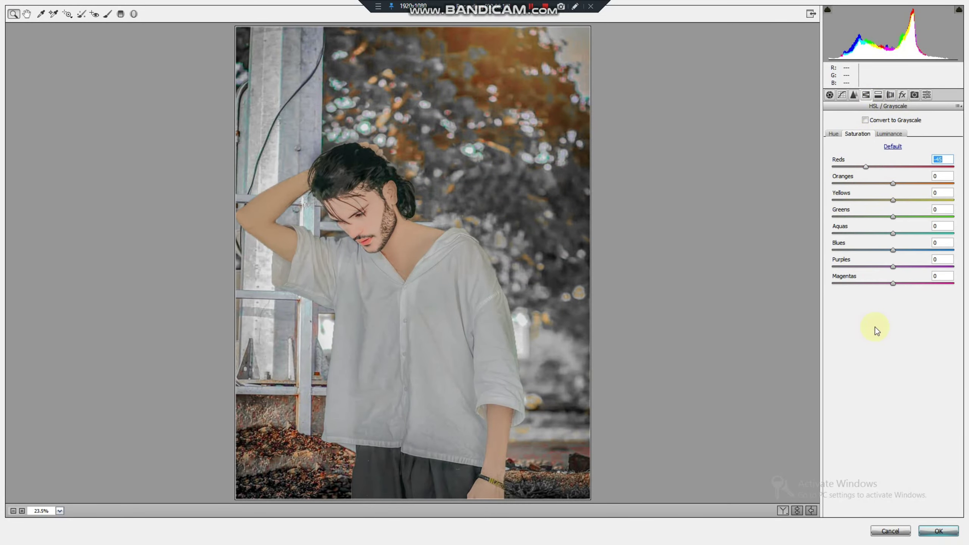
click(939, 531)
- Open the orange glow image wqer wq.jpg from the newwww folder
click(28, 6)
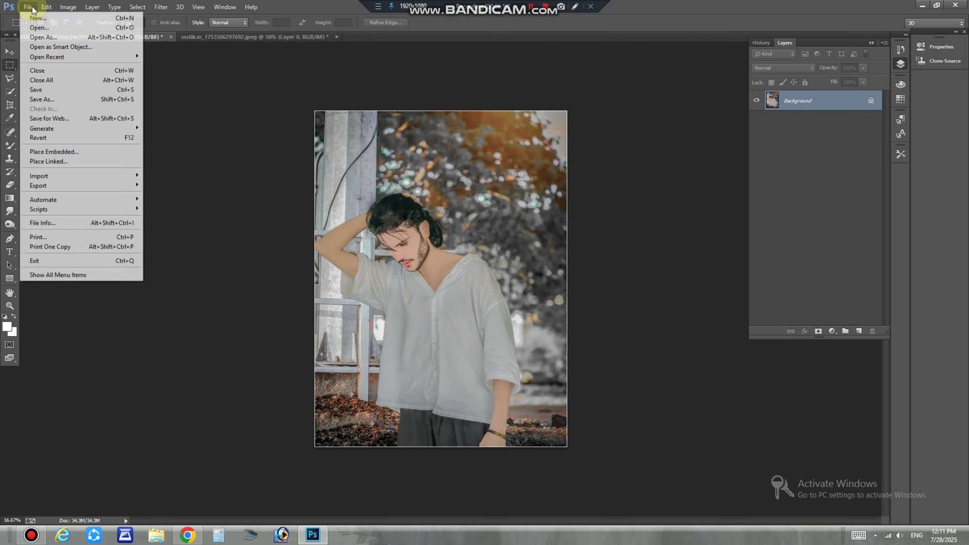
click(37, 28)
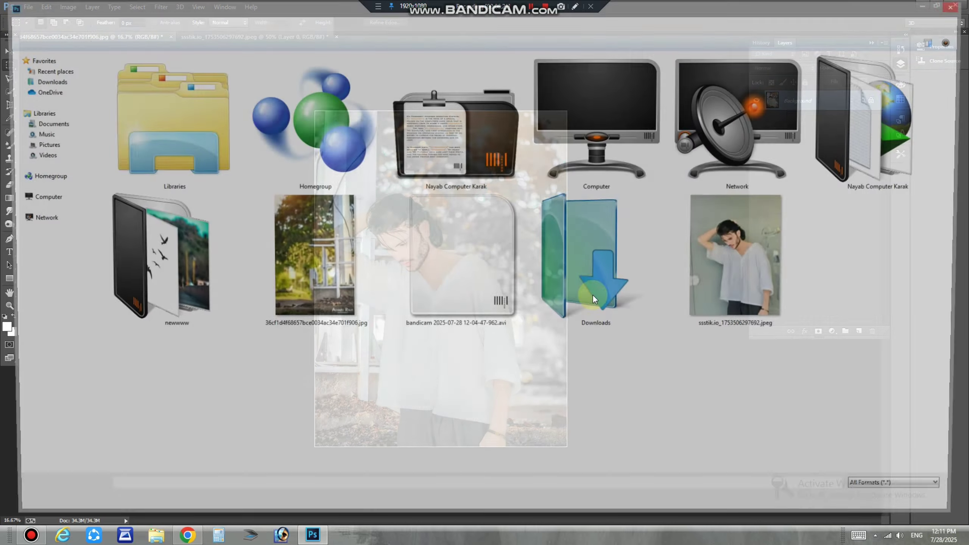
click(207, 254)
double_click(208, 254)
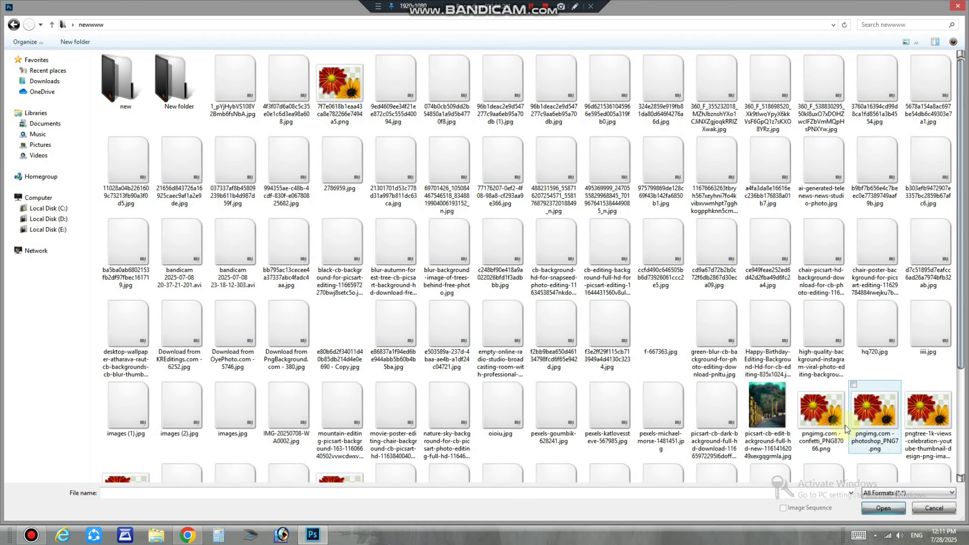
click(482, 192)
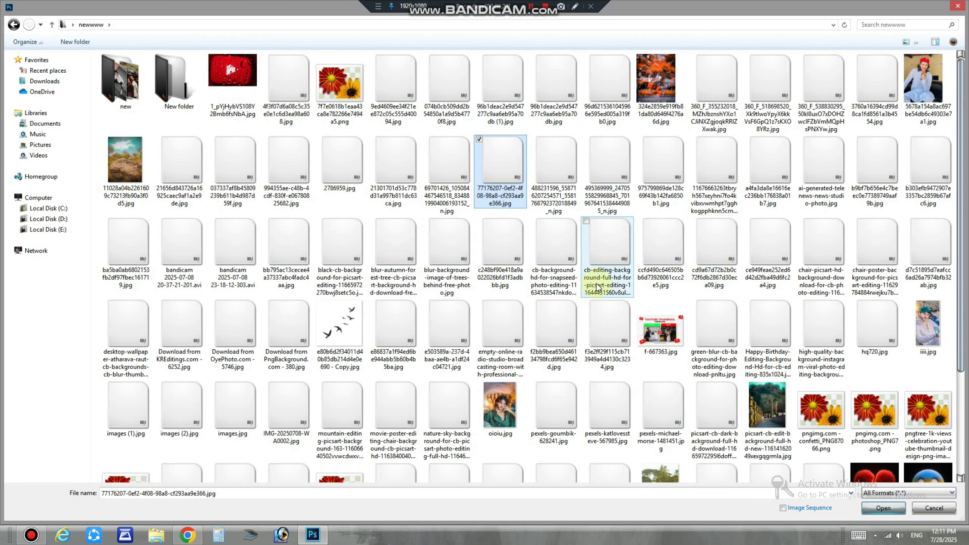
click(596, 241)
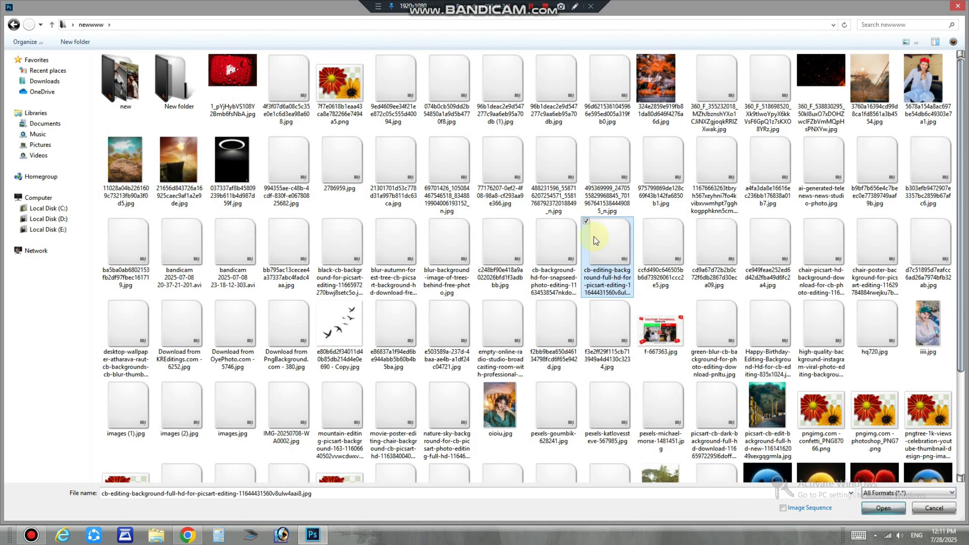
scroll(595, 240, down, 3)
double_click(604, 428)
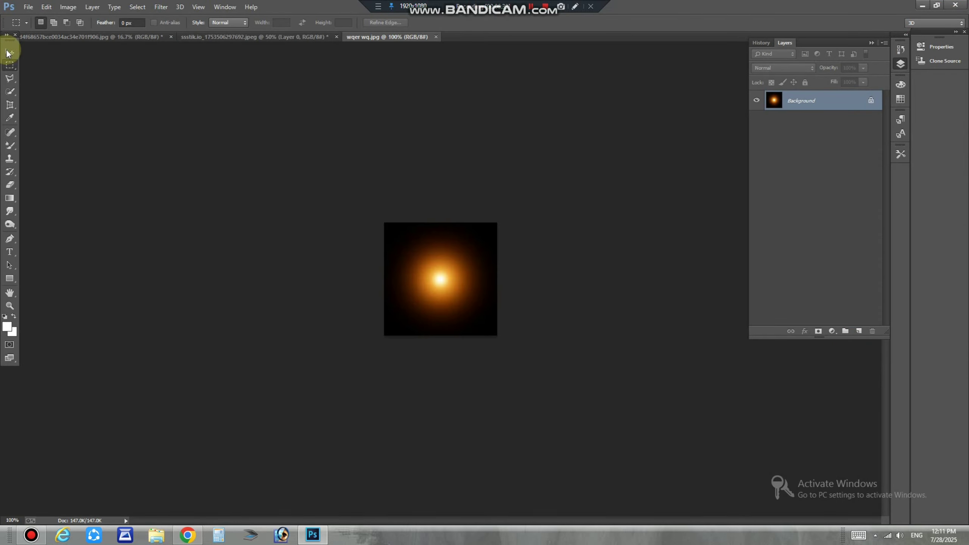
- Bring the orange glow into the portrait as a new layer, blend it with Lighten and move it to the top edge above the trees
drag(315, 111, 671, 287)
click(782, 67)
click(771, 100)
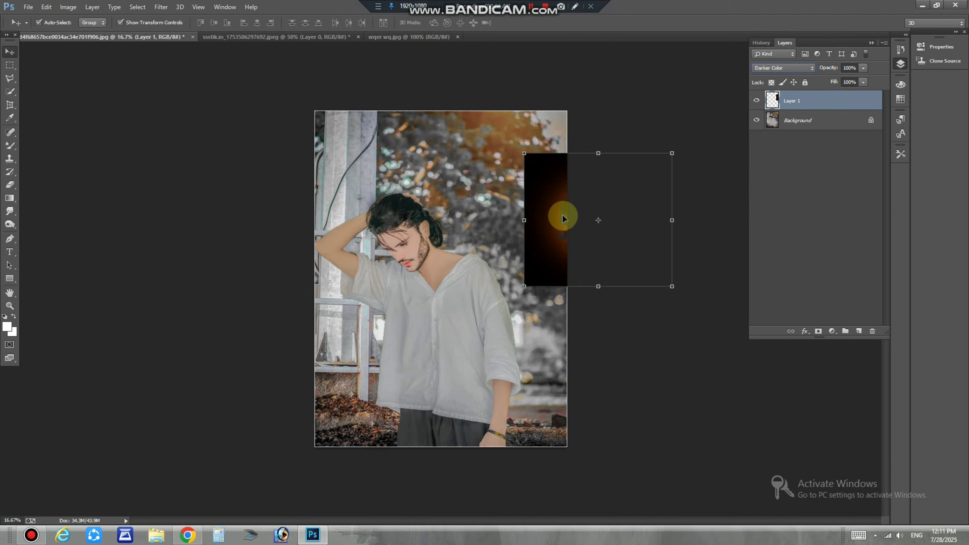
key(shift+plus)
drag(562, 218, 474, 103)
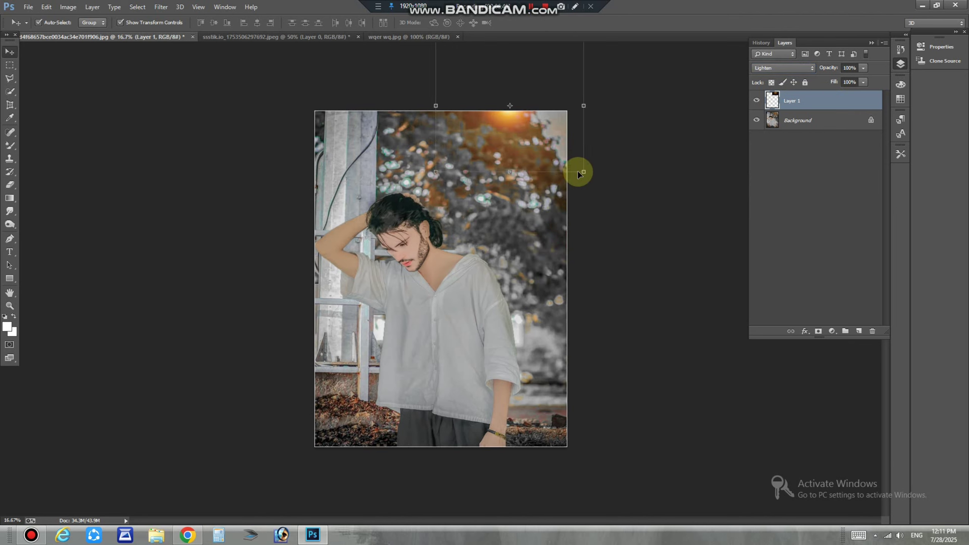
- Scale the glow layer up to about 153% wide and 151% high and position it over the sunlit treetops
drag(584, 172, 662, 239)
drag(492, 154, 476, 138)
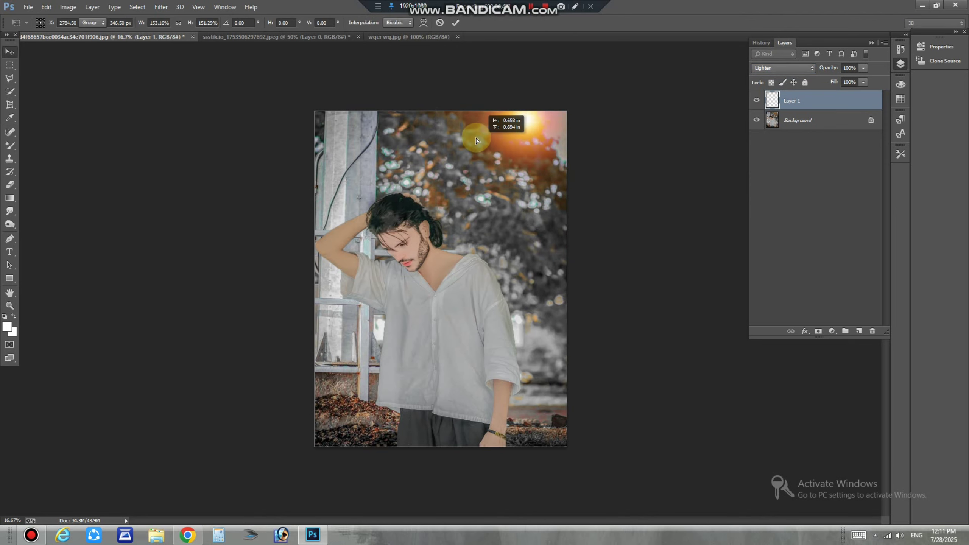
key(Return)
- Change the glow layer's blend mode to Screen, shrink it slightly and shift it along the top edge over the treetops
click(782, 67)
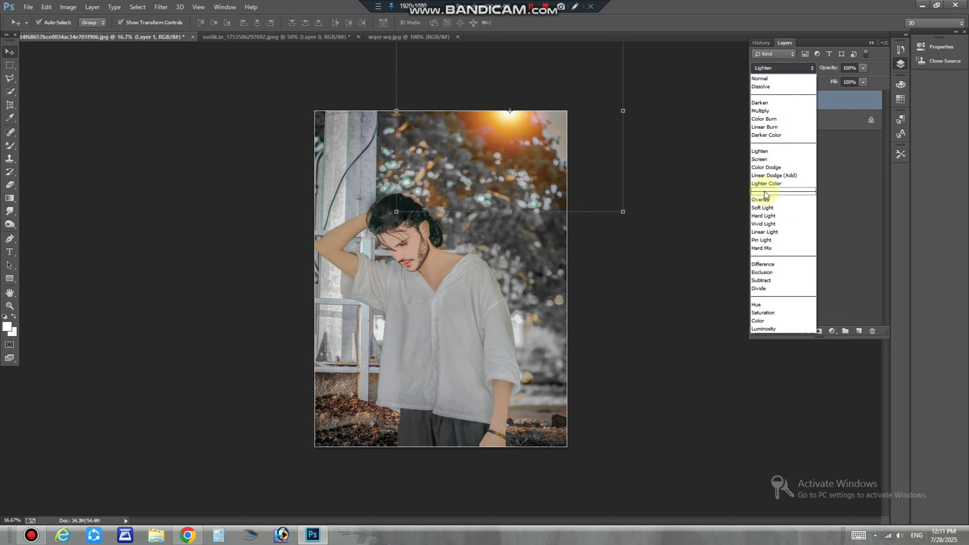
click(759, 159)
drag(550, 140, 546, 140)
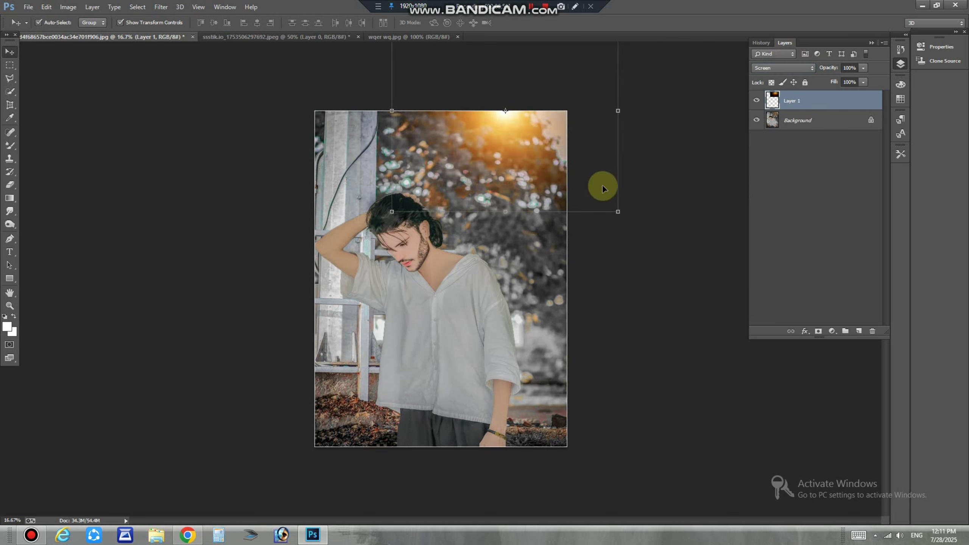
drag(617, 212, 587, 183)
drag(542, 128, 532, 132)
key(Return)
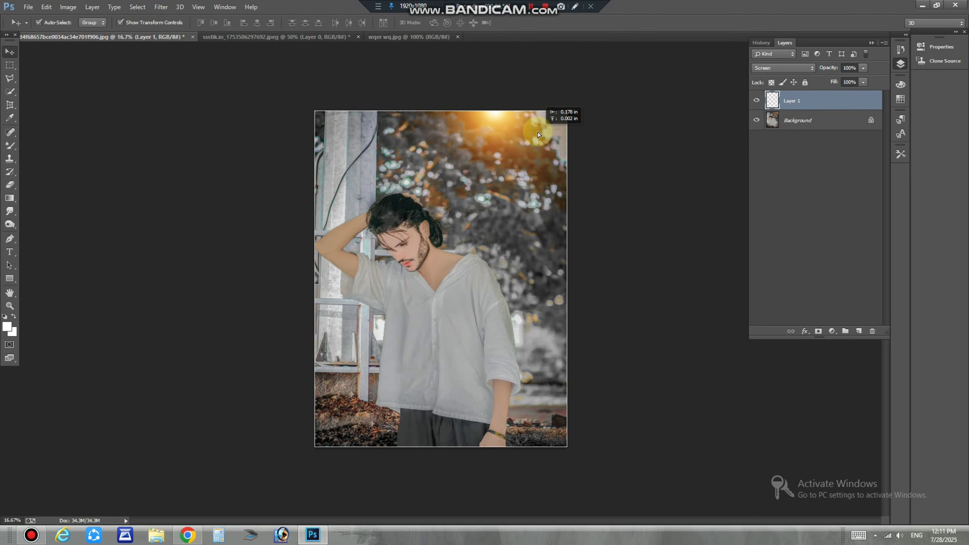
- Merge the glow layer into the Background
click(820, 104)
right_click(826, 119)
click(857, 195)
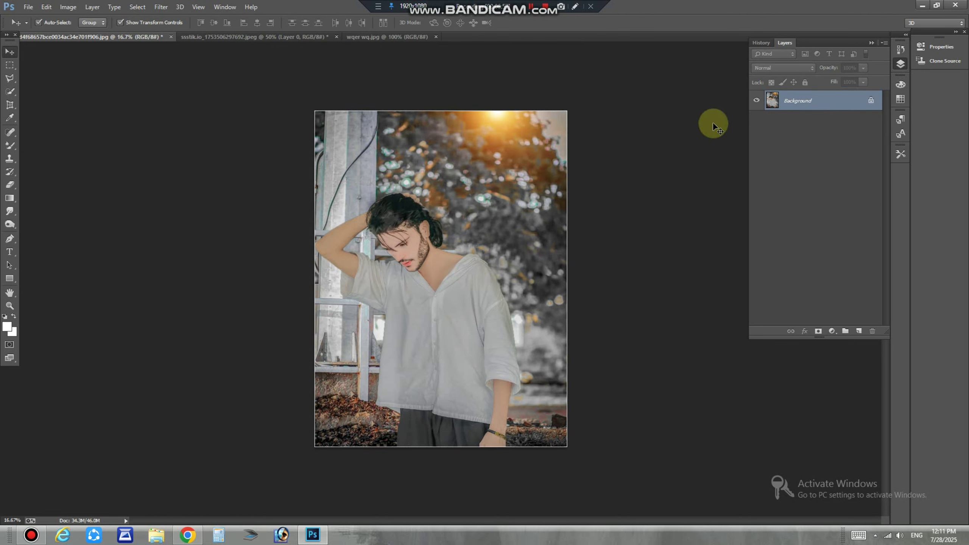
- Open the joker face image 2786959.jpg and the PNG with the five black stars
click(28, 7)
click(42, 26)
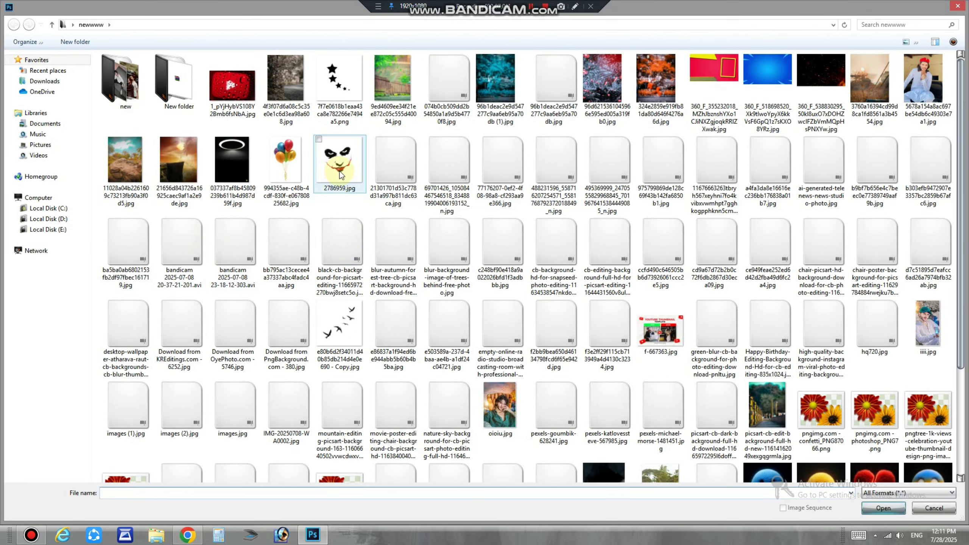
double_click(339, 160)
click(28, 7)
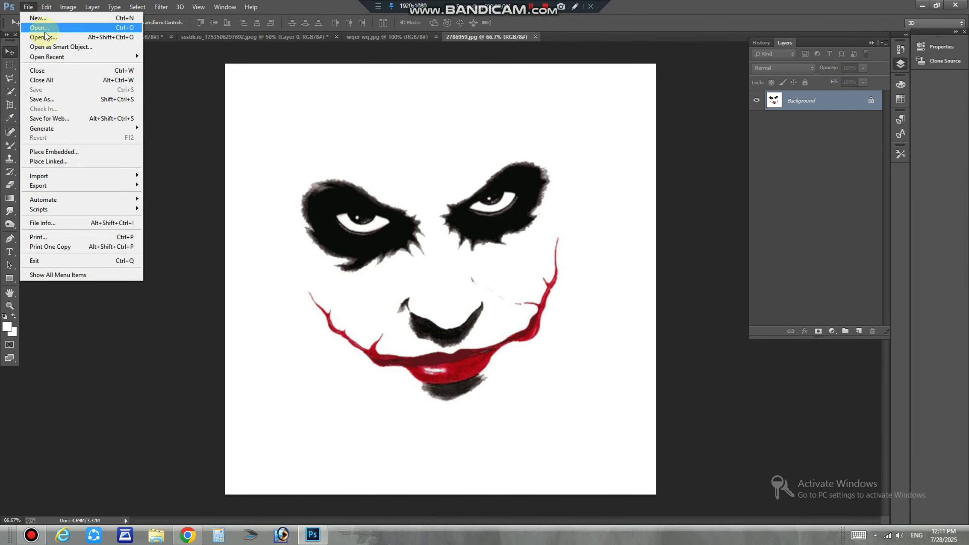
click(45, 30)
double_click(330, 99)
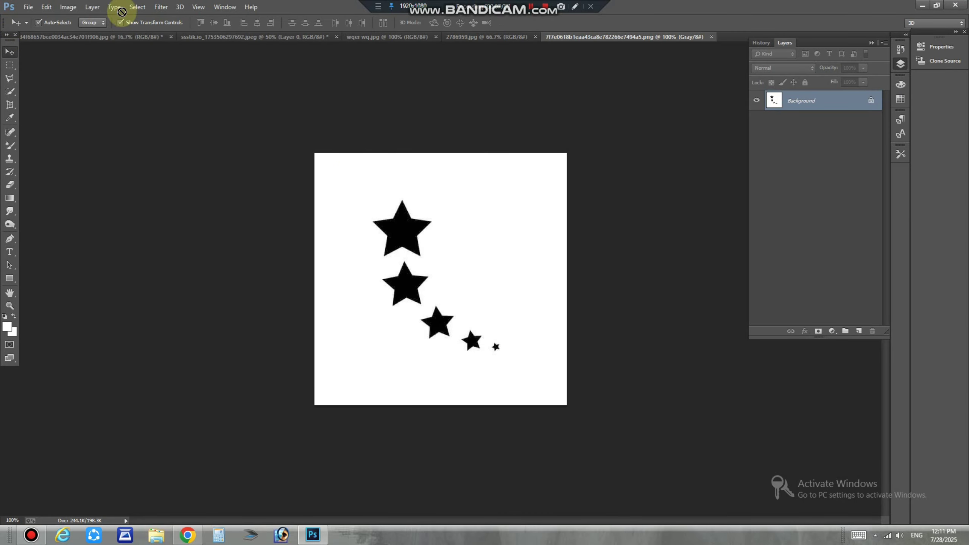
- Bring the star image into the portrait as a new layer and set its blend mode to Multiply
drag(121, 12, 443, 279)
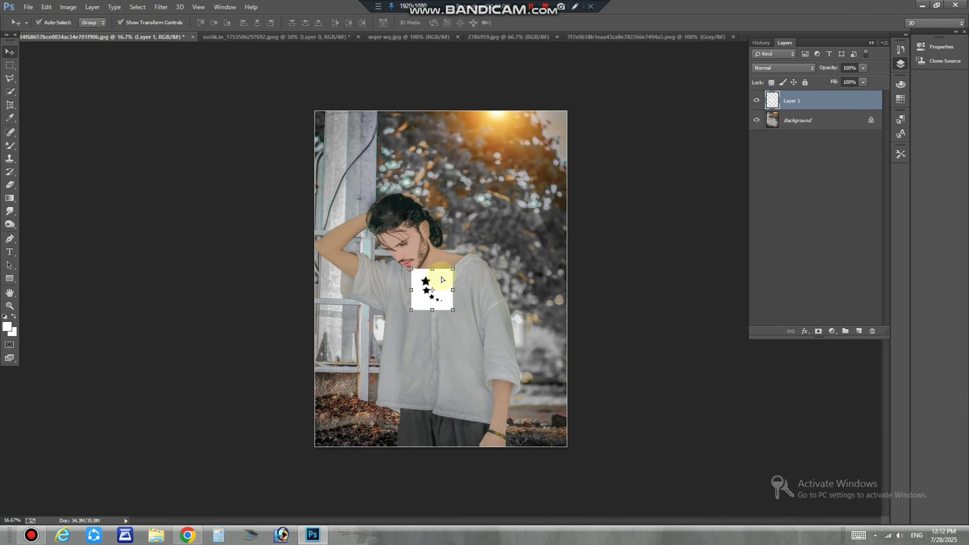
key(ctrl+plus)
click(781, 68)
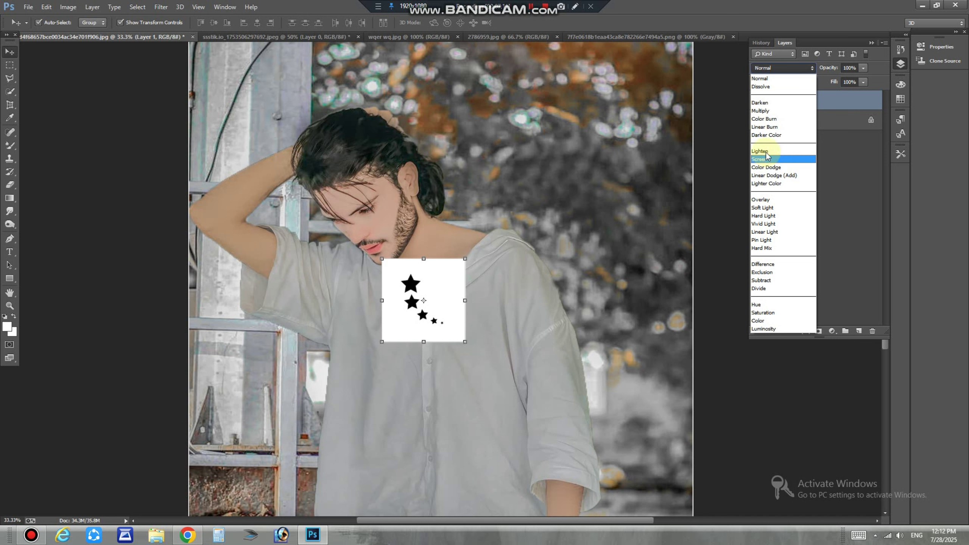
click(760, 110)
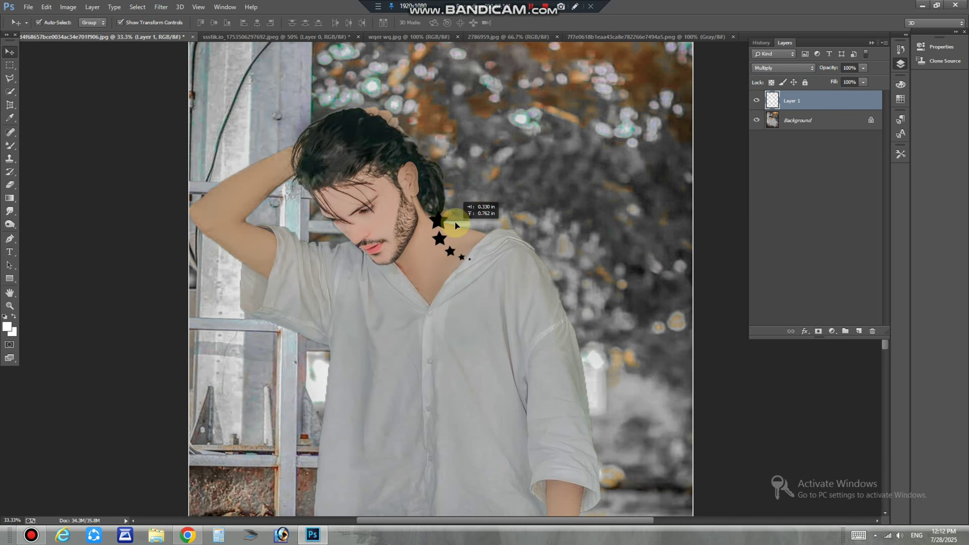
- Flip the star layer horizontally and place the stars on the man's neck
key(ctrl+plus)
drag(518, 210, 271, 209)
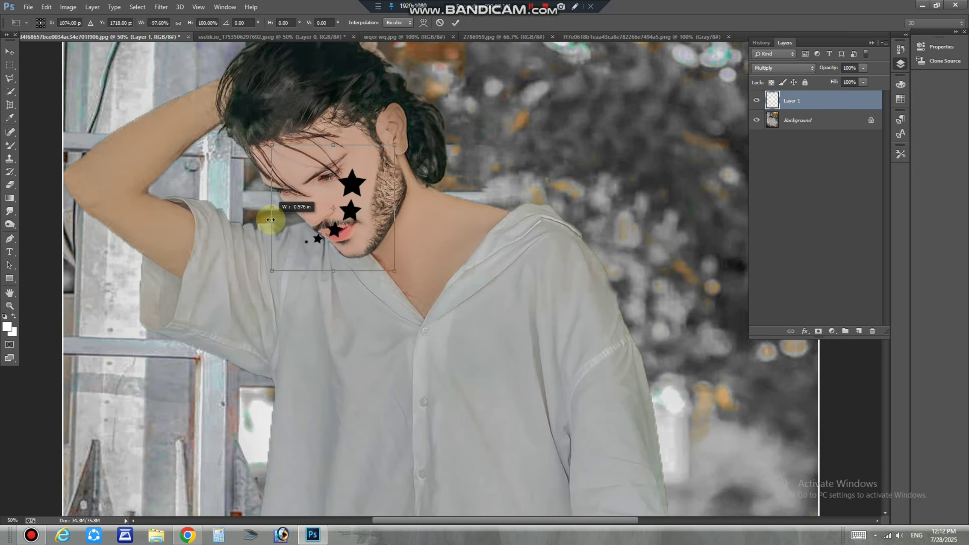
key(Return)
drag(346, 197, 442, 217)
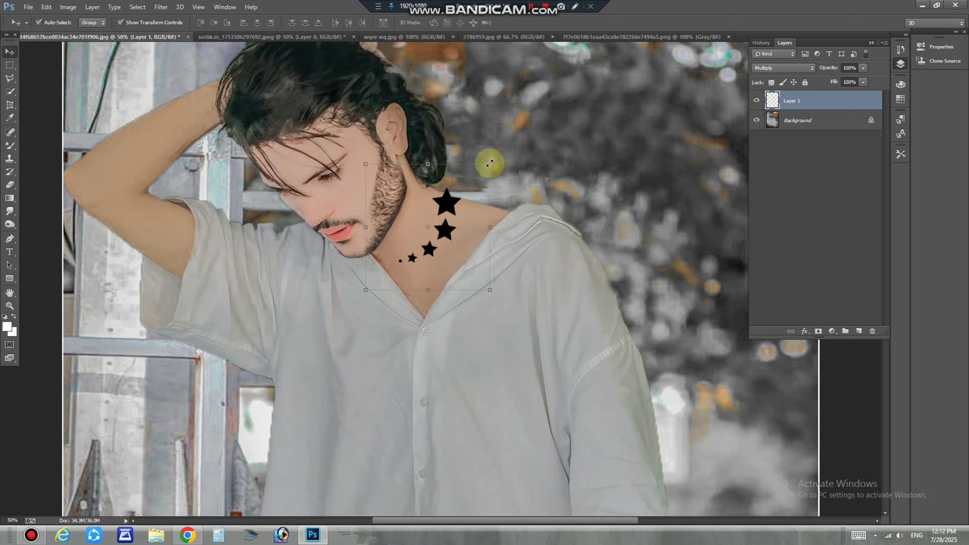
- Shrink the stars to about 74%, rotate them about -22° and move them along the neck close to the beard
drag(490, 164, 459, 158)
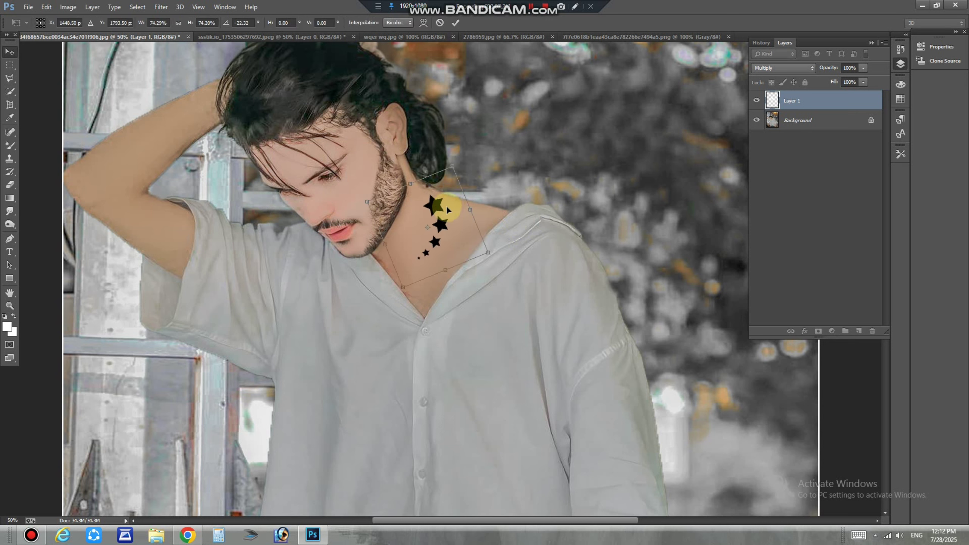
key(Return)
drag(446, 210, 430, 211)
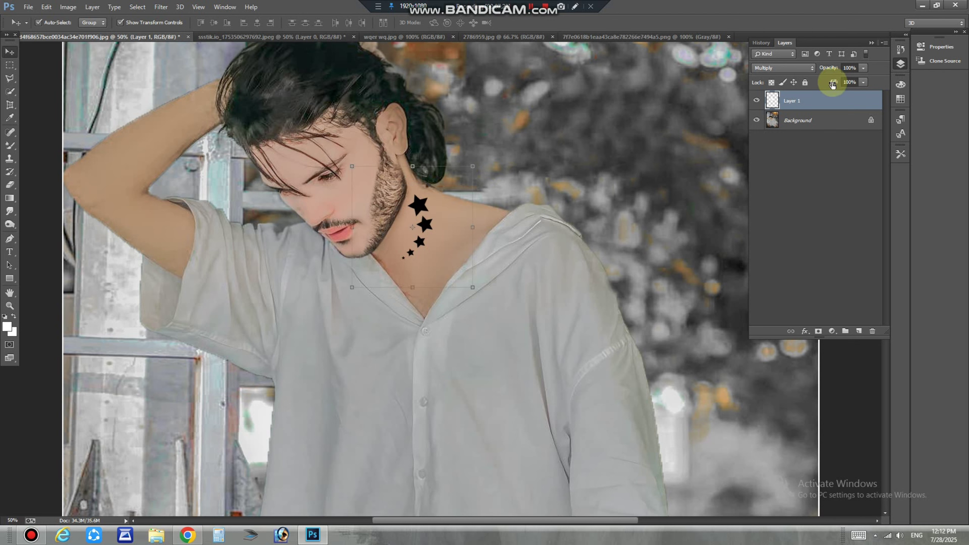
- Set the star layer's opacity to 34%, rotate the stars clockwise and nudge them into place on the man's neck
click(863, 67)
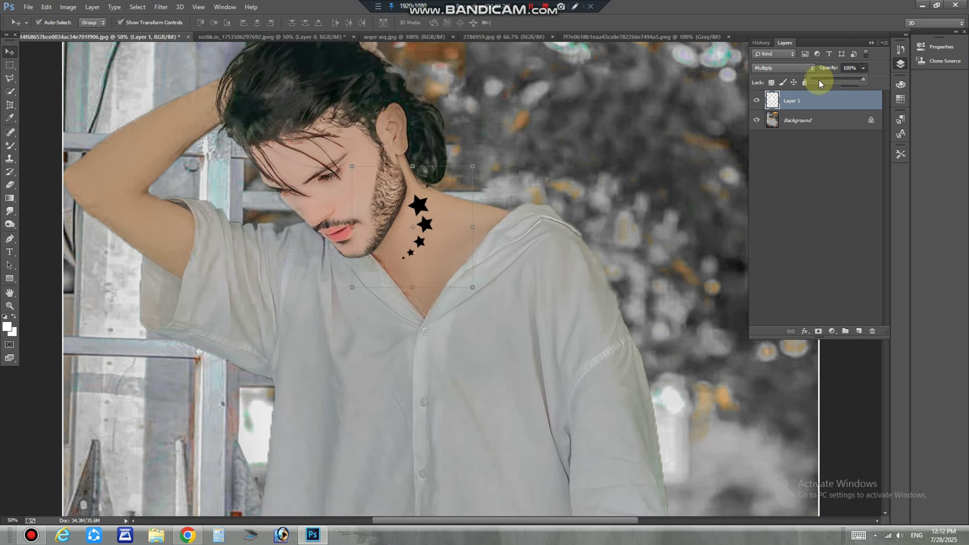
click(818, 79)
click(389, 149)
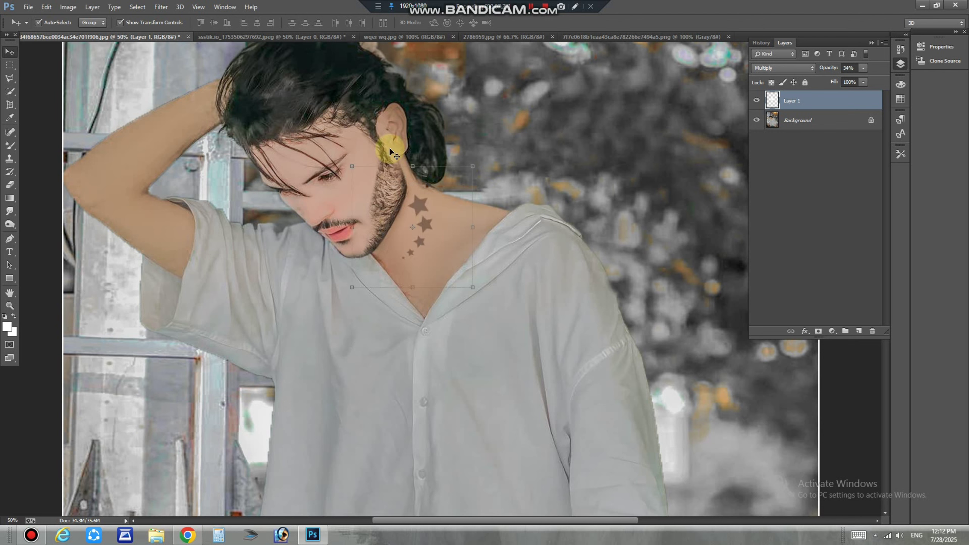
drag(478, 293, 446, 324)
double_click(418, 232)
drag(418, 231, 419, 245)
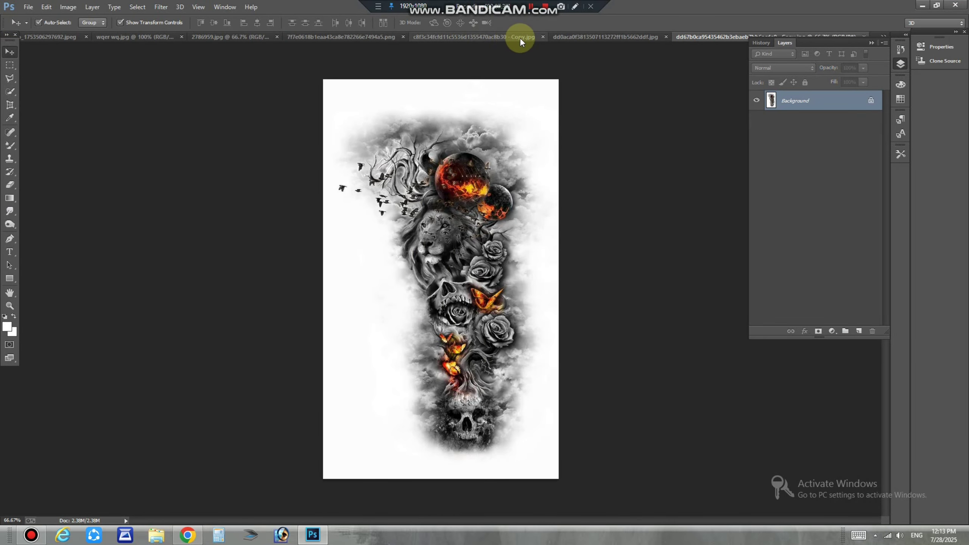
- Bring the tribal tattoo image into the portrait as a new layer, rotated about 53° on the raised forearm
click(573, 36)
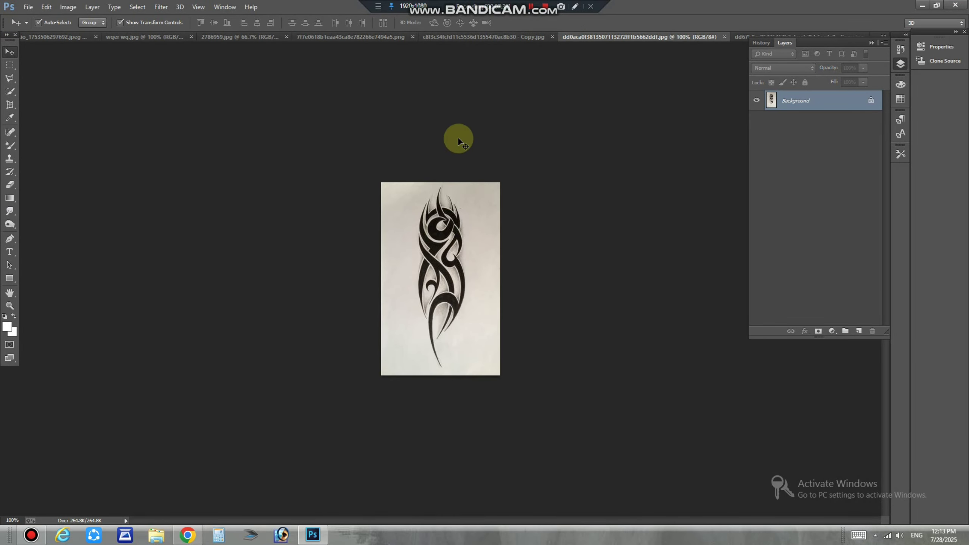
click(156, 38)
drag(64, 37, 156, 219)
drag(125, 185, 217, 167)
key(ctrl+t)
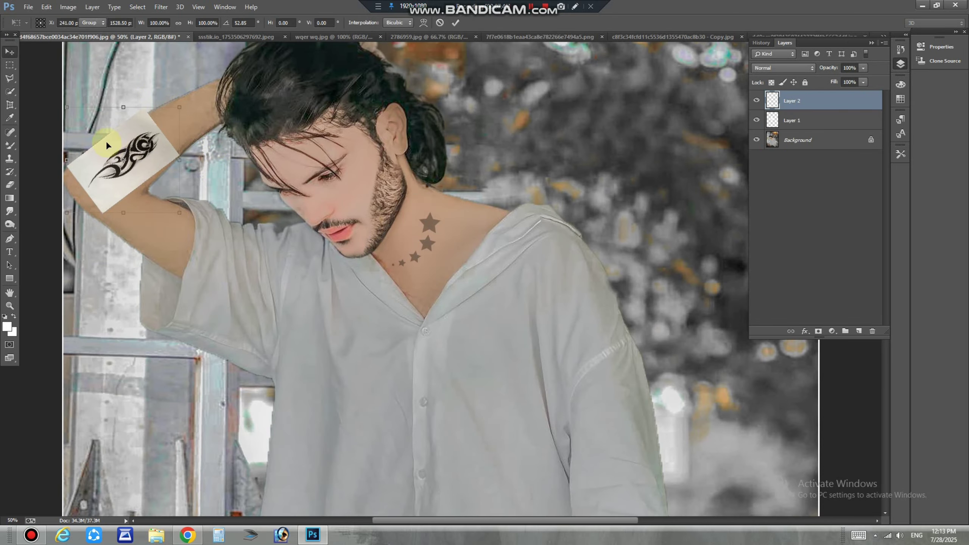
double_click(107, 143)
- Brighten the tribal tattoo layer's paper background with Levels by setting the white input level to 200
key(ctrl+plus)
drag(246, 108, 560, 249)
key(ctrl+plus)
key(ctrl+plus)
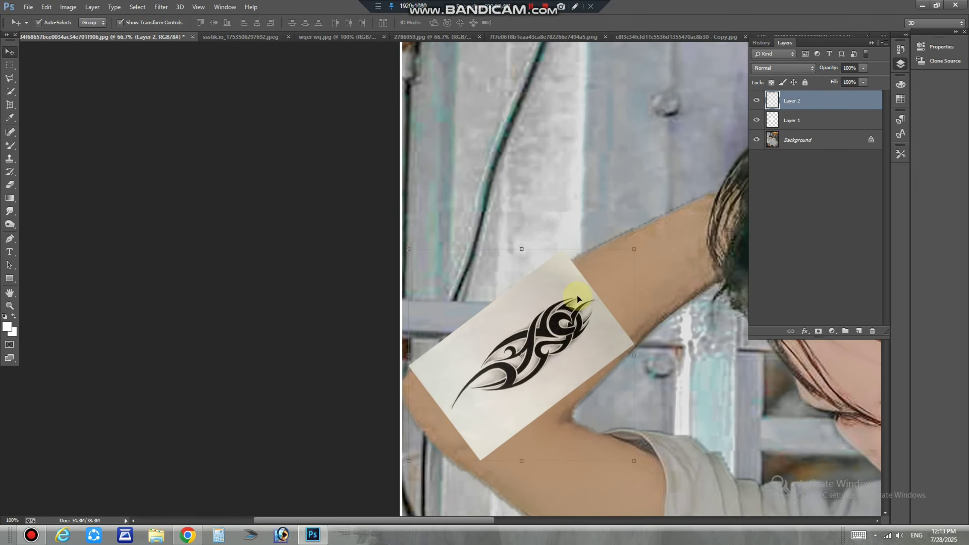
key(ctrl+l)
drag(839, 236, 811, 246)
key(ctrl+minus)
text(-)
key(Return)
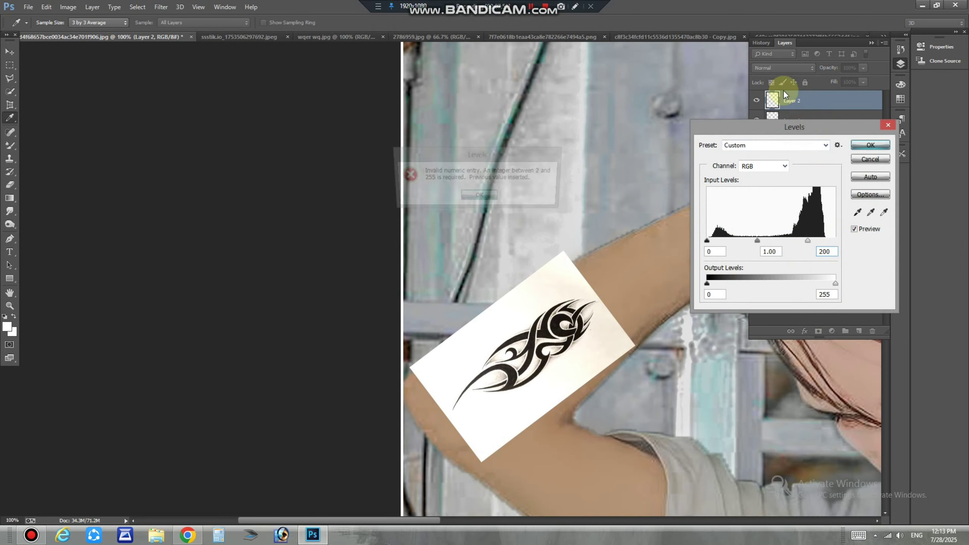
key(Return)
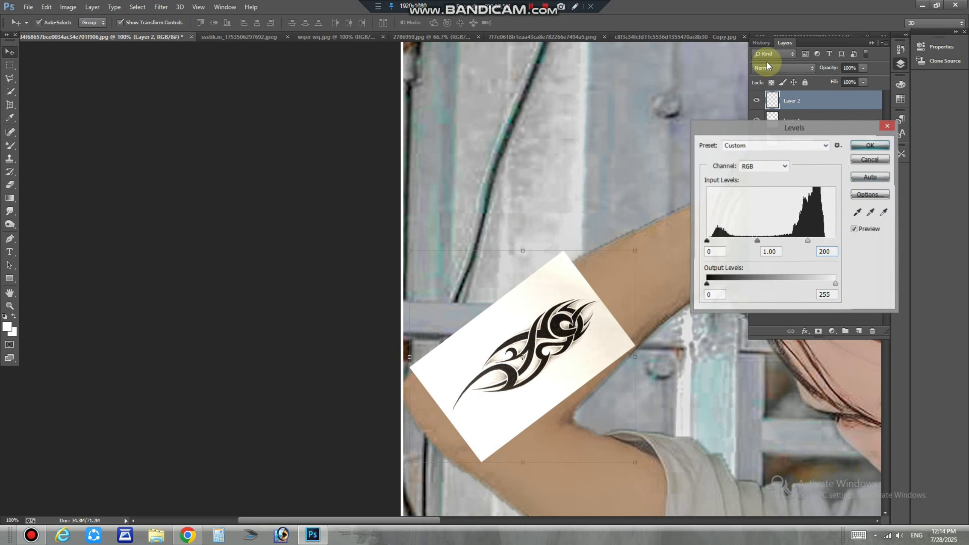
key(Return)
- Set the tribal tattoo layer's blend mode to Darken
key(v)
click(776, 68)
click(759, 102)
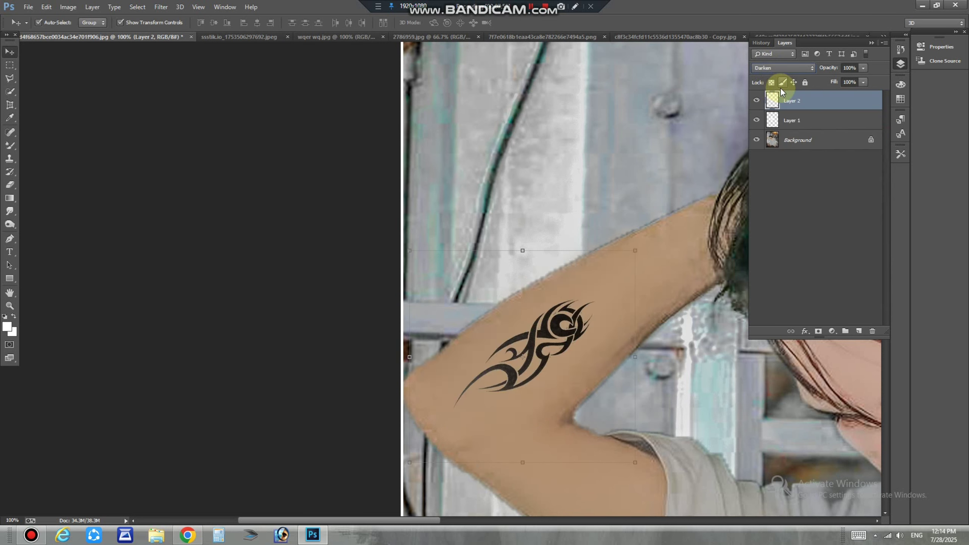
- Enlarge the tribal tattoo to about 178% and position it along the forearm between the elbow and the hair
drag(635, 251, 733, 168)
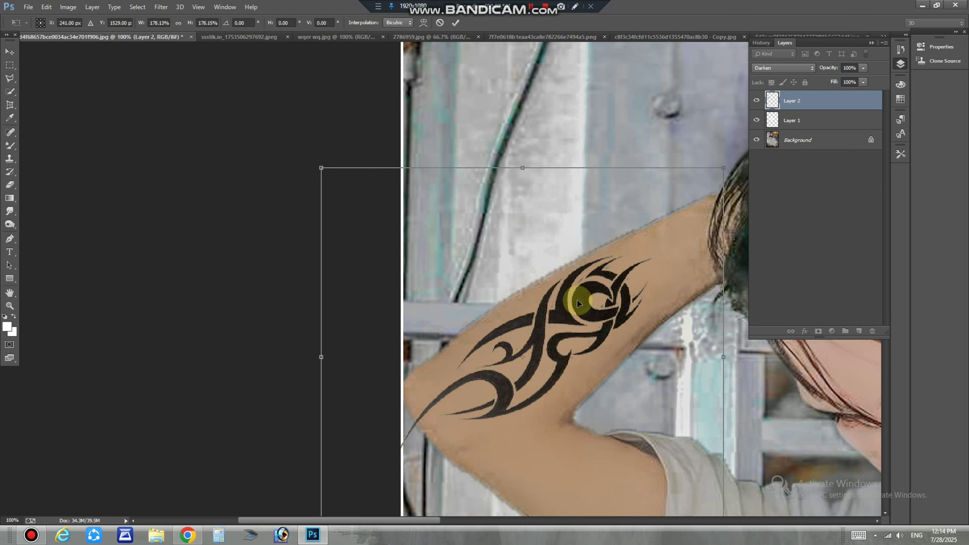
key(Return)
drag(596, 300, 613, 311)
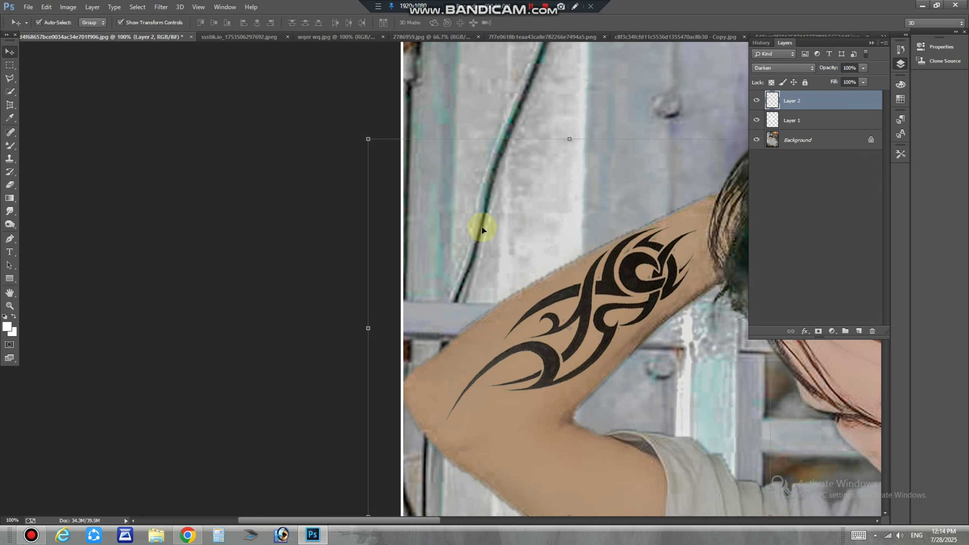
drag(558, 134, 553, 119)
key(Return)
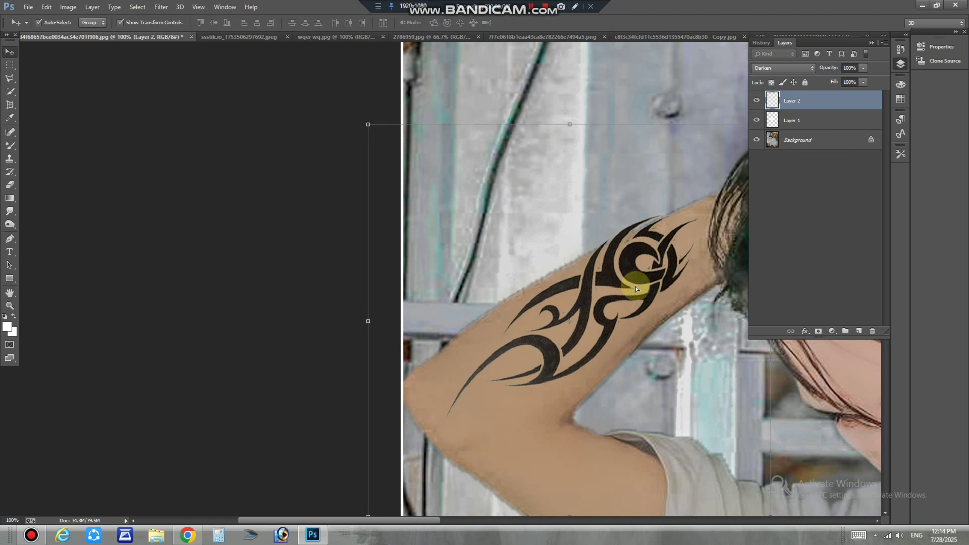
drag(635, 287, 635, 296)
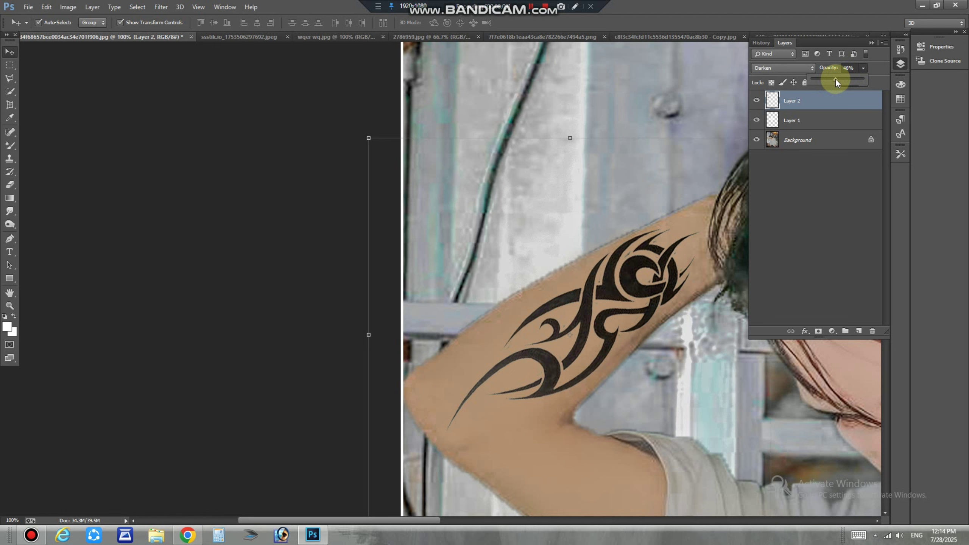
- Lower the forearm tattoo layer's opacity to 27%
drag(834, 78, 826, 79)
key(ctrl+minus)
key(ctrl+minus)
key(ctrl+minus)
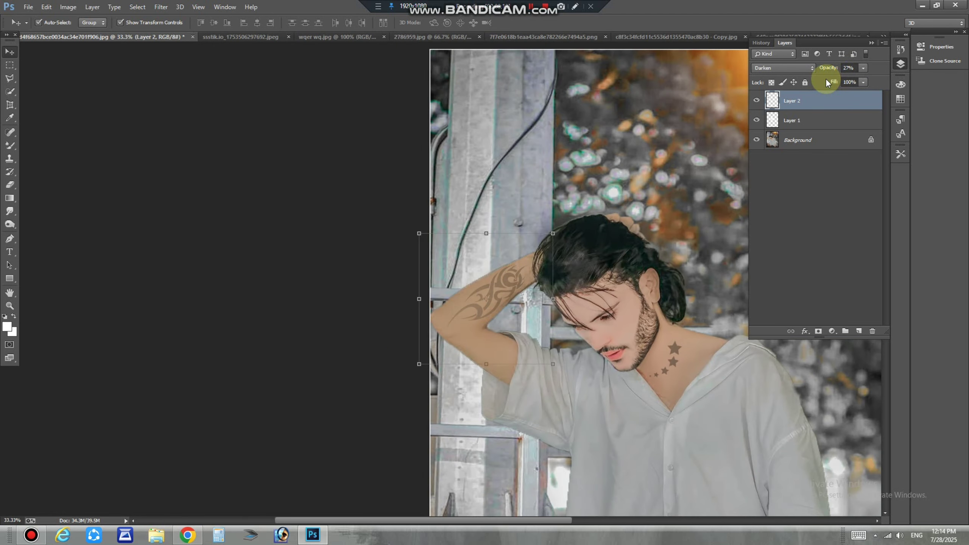
right_click(816, 140)
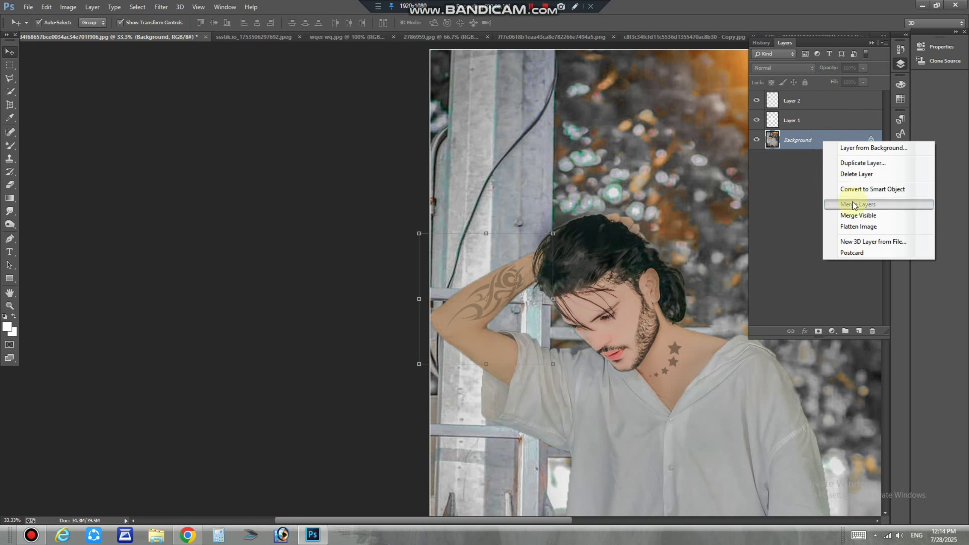
click(659, 209)
- Duplicate the forearm tattoo, rotate the copy about 75° and move it onto the upper arm below the elbow
drag(501, 355, 500, 356)
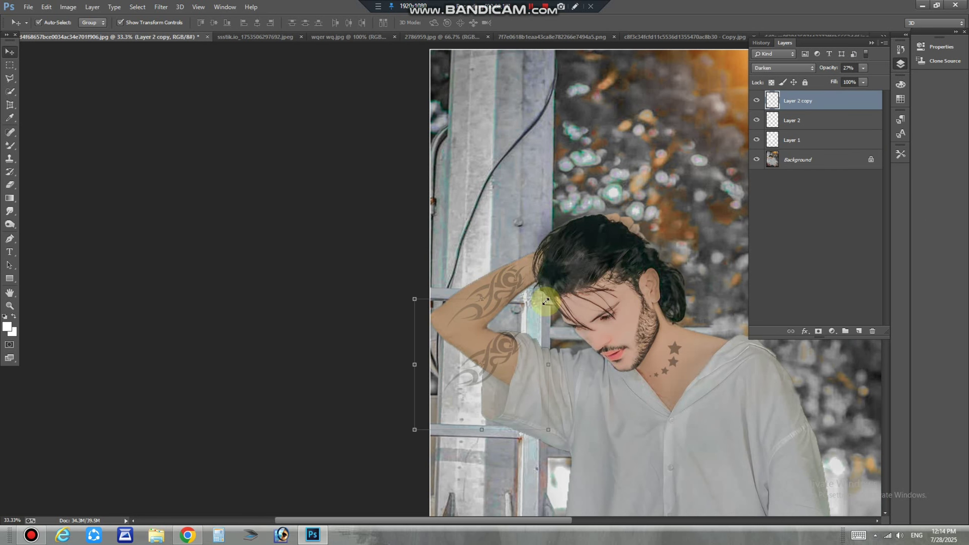
key(ctrl+plus)
key(ctrl+plus)
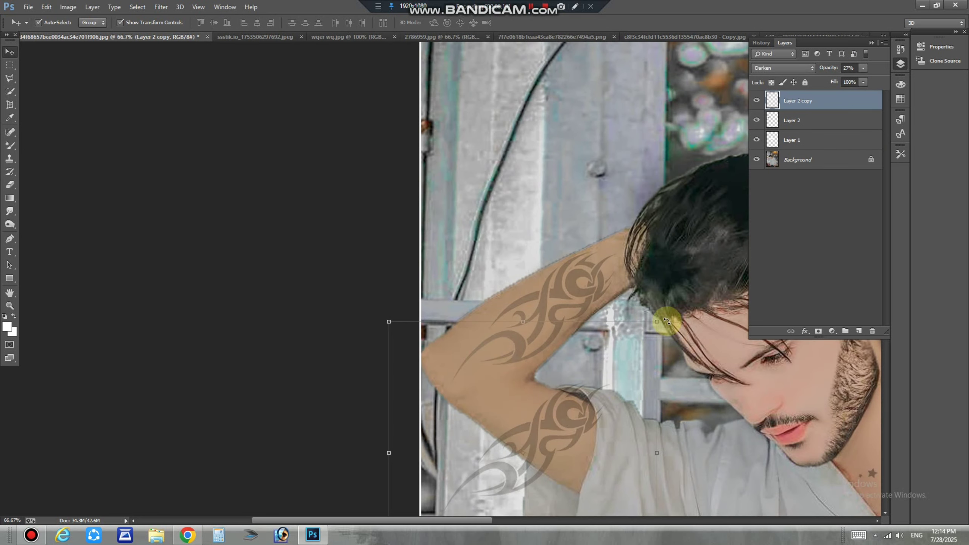
drag(666, 321, 632, 478)
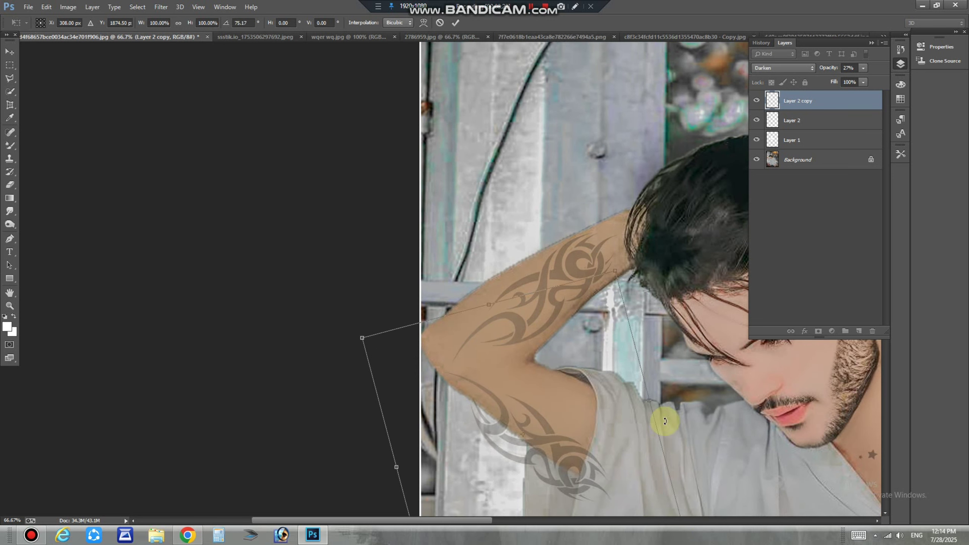
key(Return)
drag(557, 453, 567, 394)
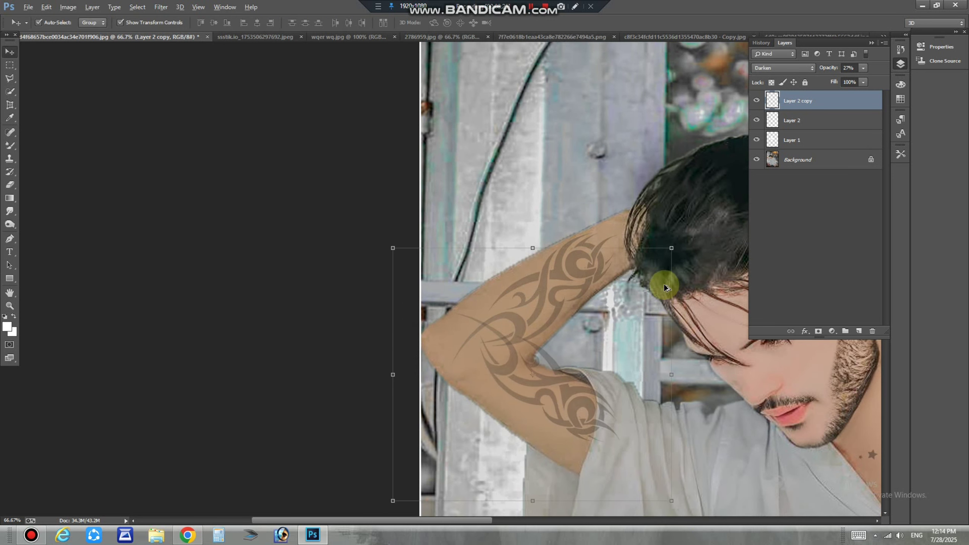
- Shrink the tattoo copy to fit the upper arm and place it between the elbow and the sleeve
drag(672, 249, 632, 283)
key(Return)
drag(548, 393, 543, 421)
- Merge the visible tattoo layers into the portrait's background layer
right_click(825, 157)
click(855, 243)
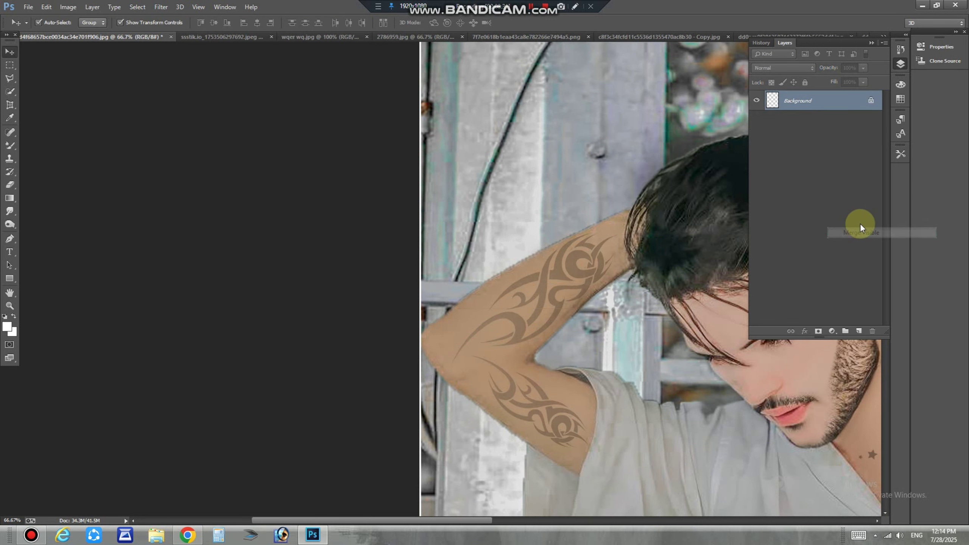
key(ctrl+minus)
key(ctrl+minus)
key(ctrl+minus)
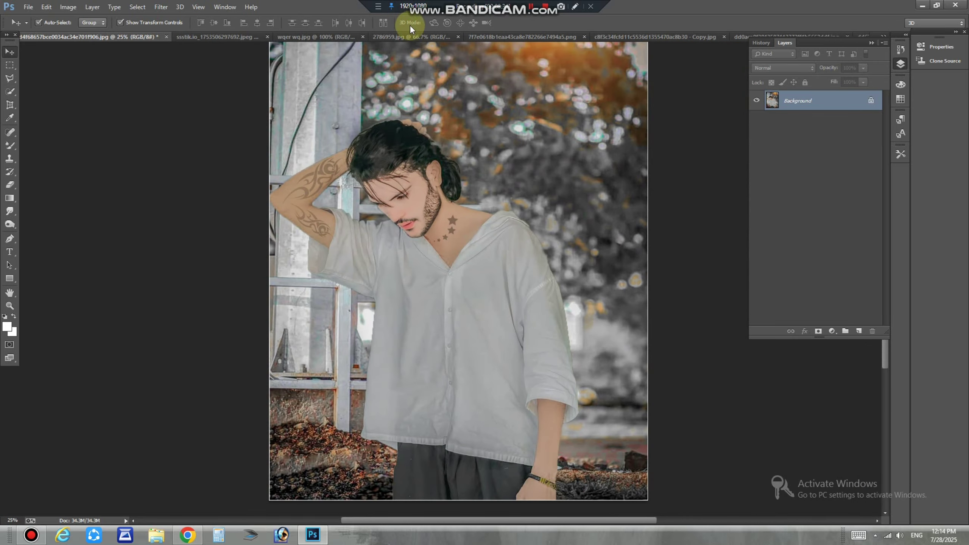
- Look through the other open documents, from the joker face to the arrow-and-heart image, for another tattoo design
click(411, 36)
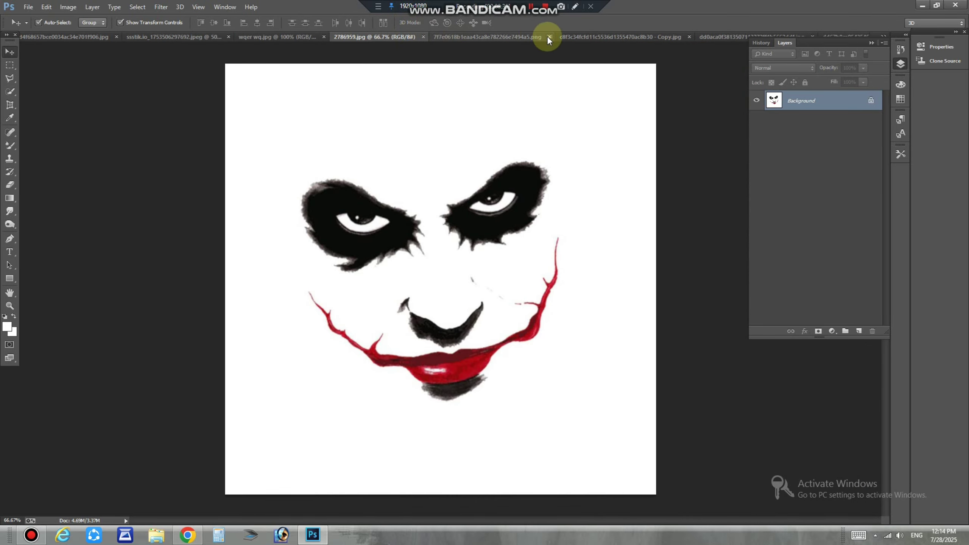
click(61, 37)
scroll(528, 200, down, 1)
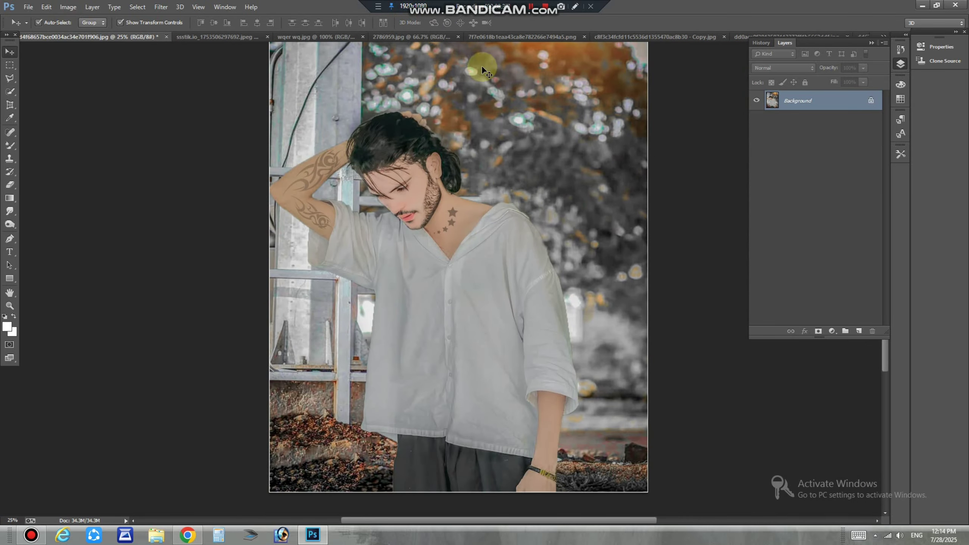
click(259, 39)
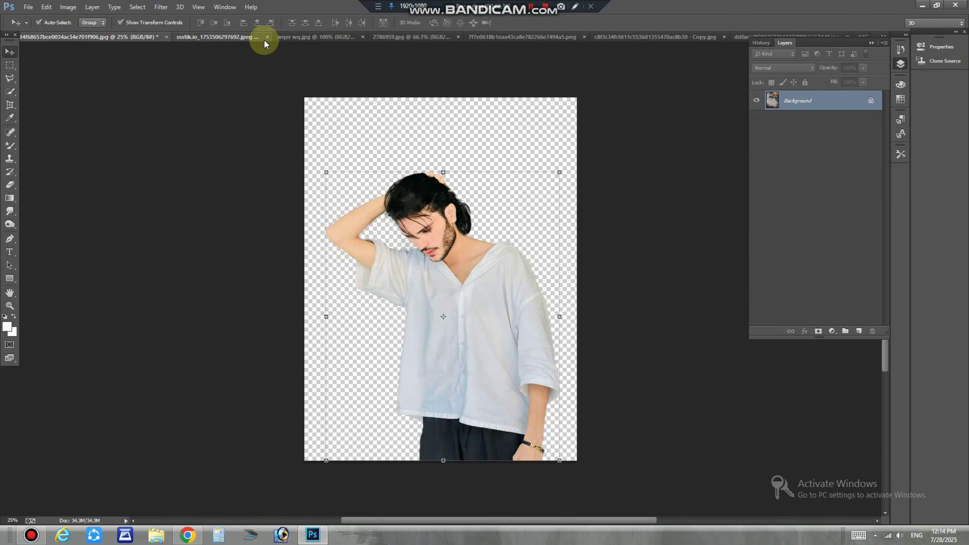
click(348, 38)
click(414, 36)
click(481, 38)
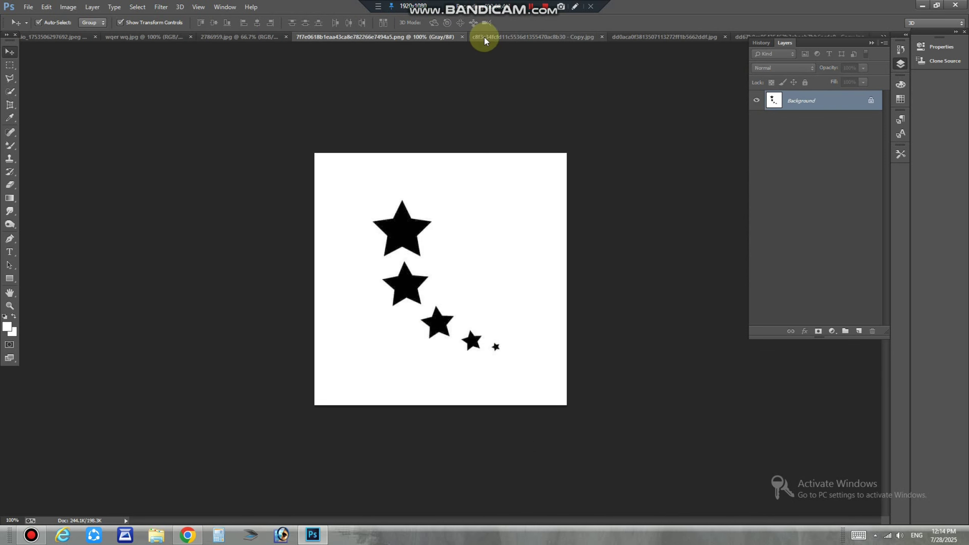
click(587, 39)
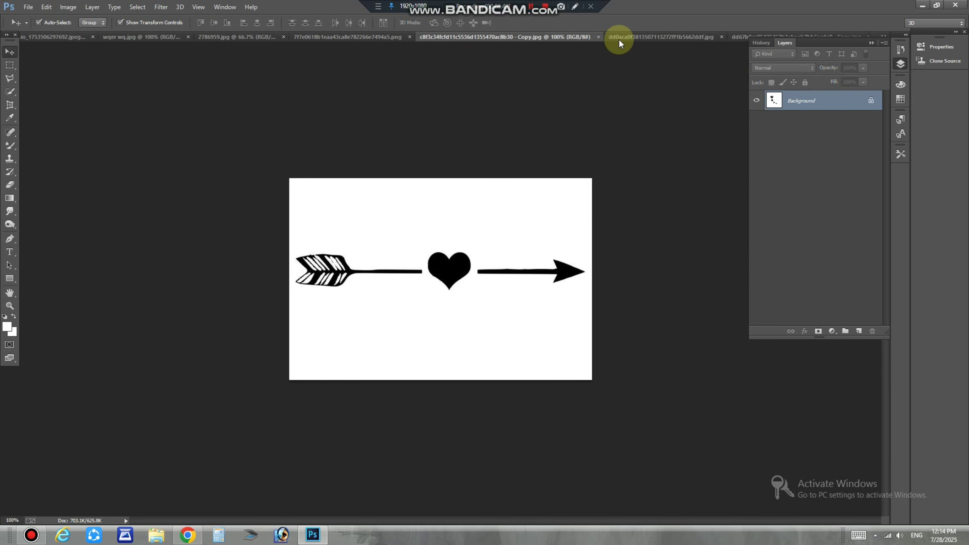
- Place the arrow-and-heart image as a new layer in the document with the lion and skull sleeve tattoo
click(43, 35)
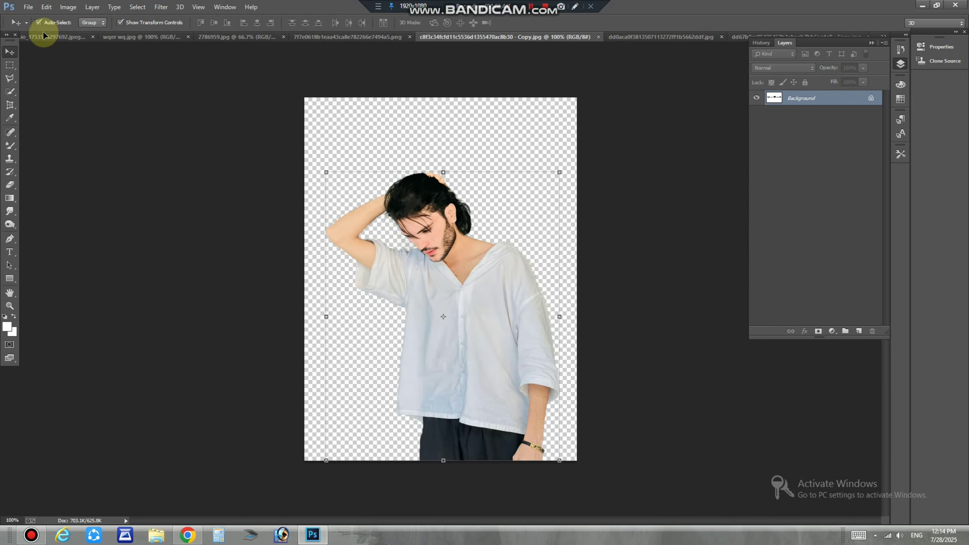
click(174, 35)
click(739, 33)
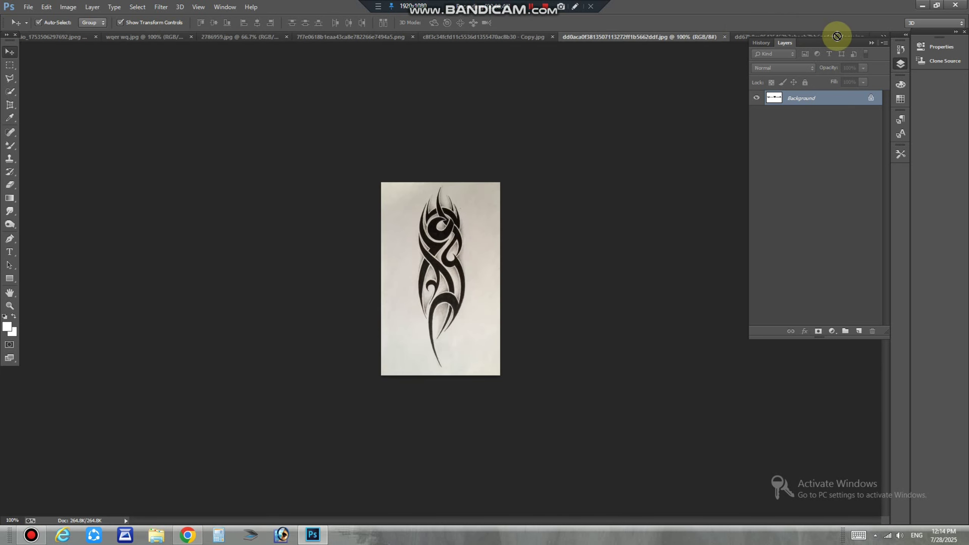
click(827, 34)
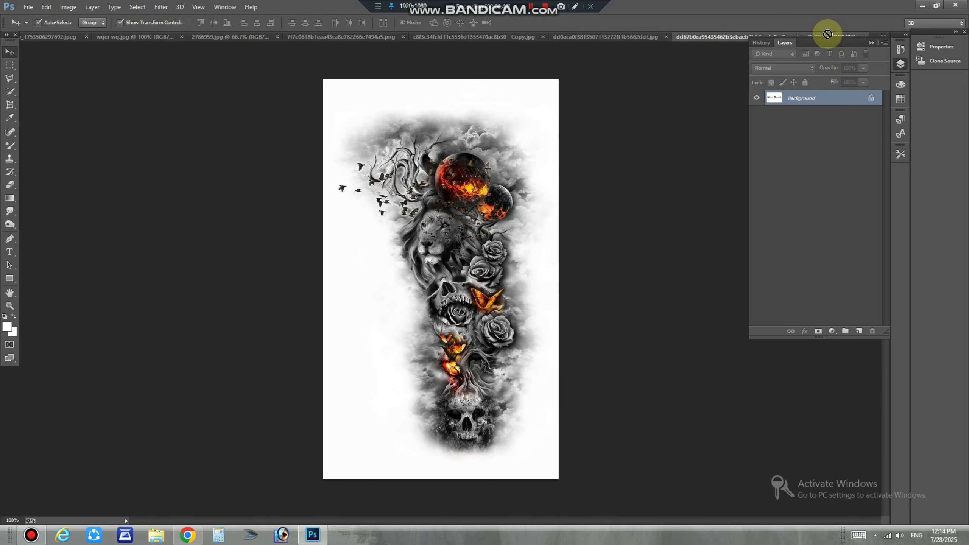
key(ctrl+v)
- Close the tribal tattoo, stars, joker face, sun glow and man cutout documents, discarding the cutout's changes
click(628, 37)
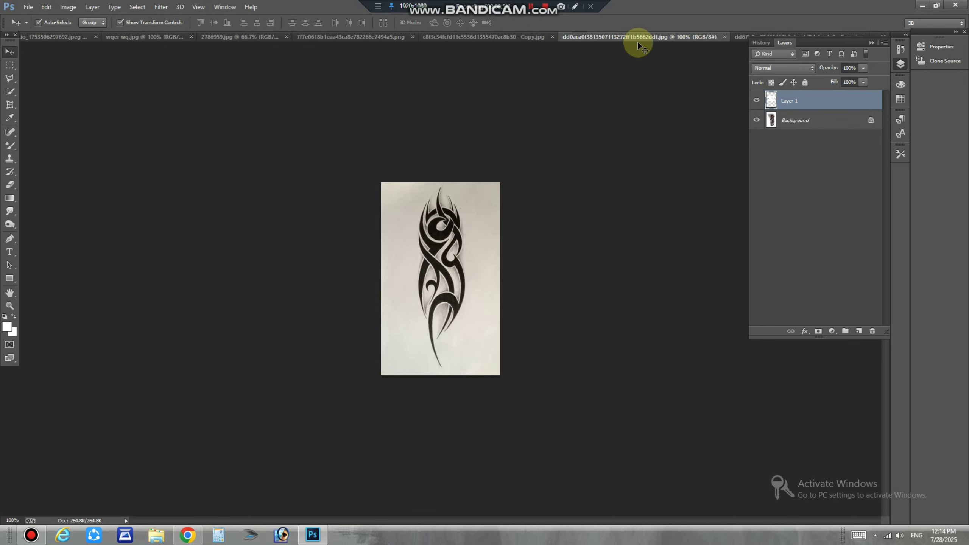
click(725, 37)
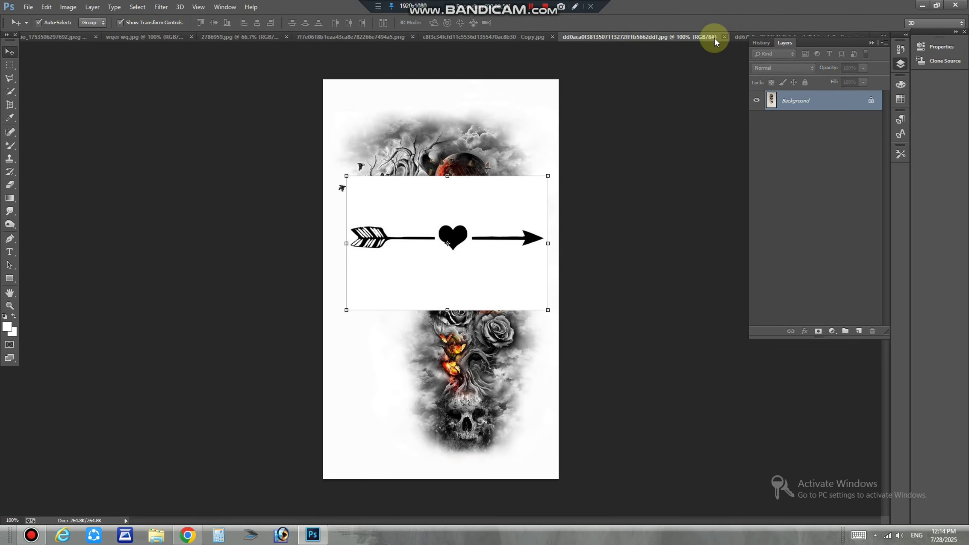
click(528, 37)
click(541, 37)
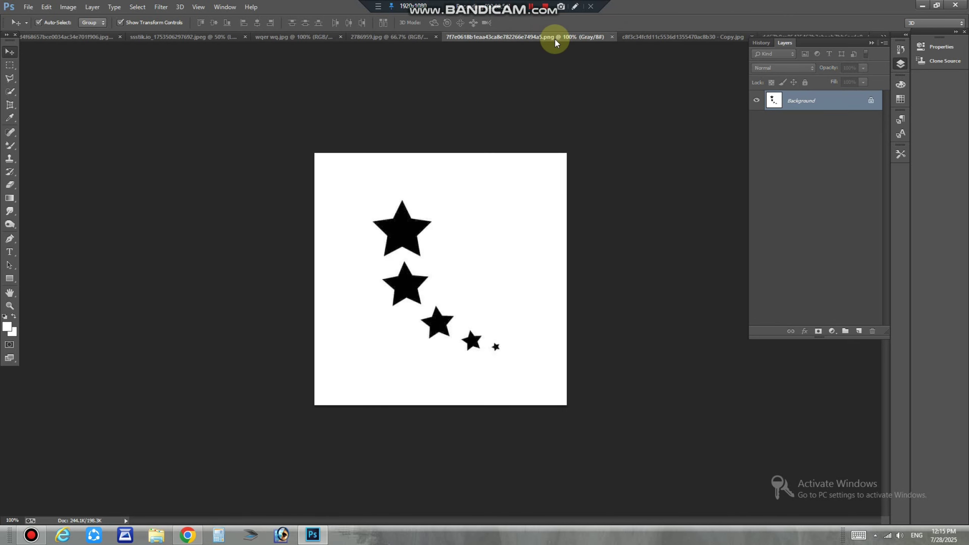
click(613, 37)
click(428, 38)
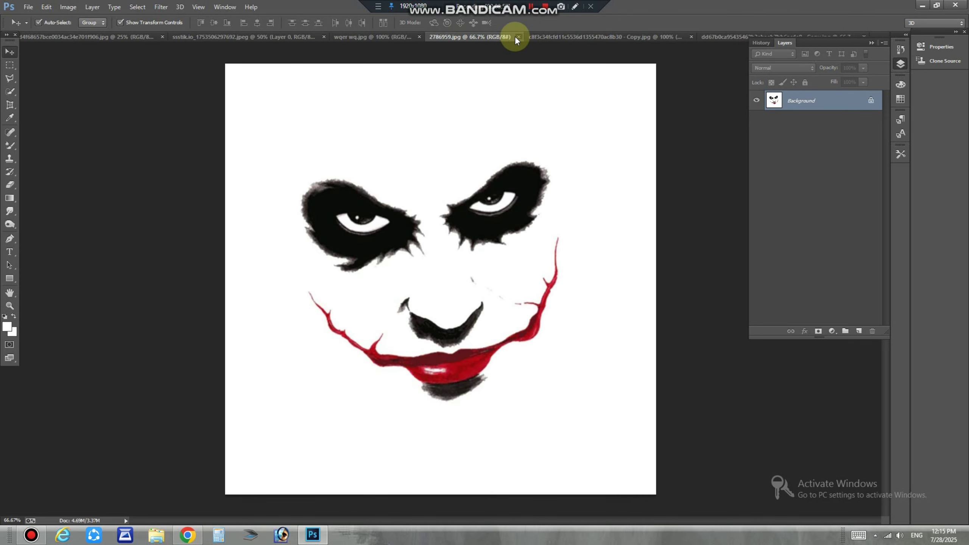
click(516, 38)
click(412, 37)
click(435, 37)
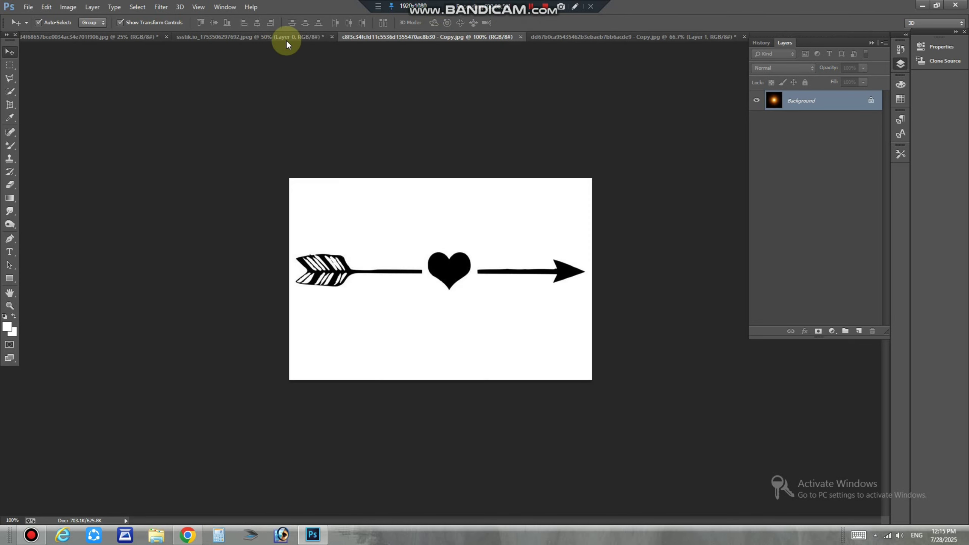
click(287, 38)
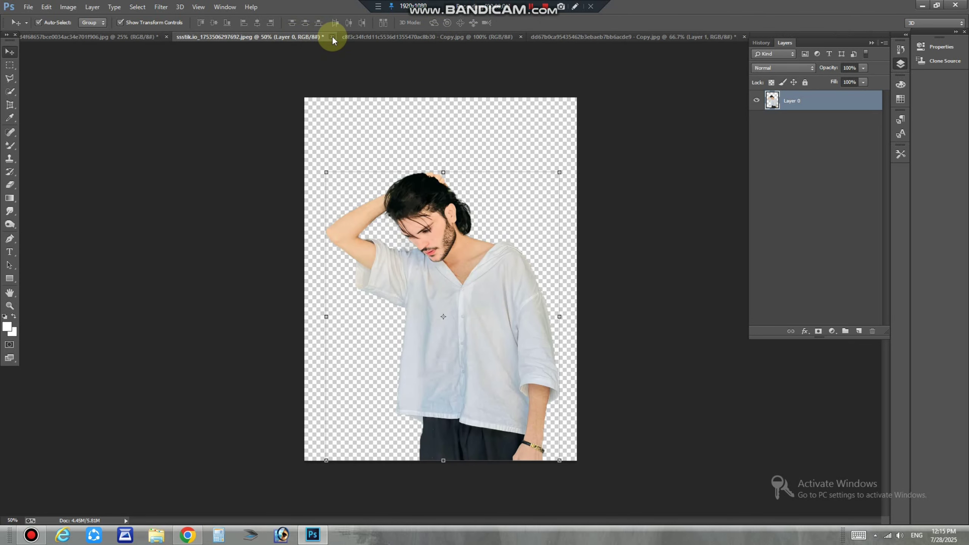
click(332, 37)
key(n)
- Bring the arrow-and-heart image into the portrait as a new layer over the shirt's chest
click(37, 38)
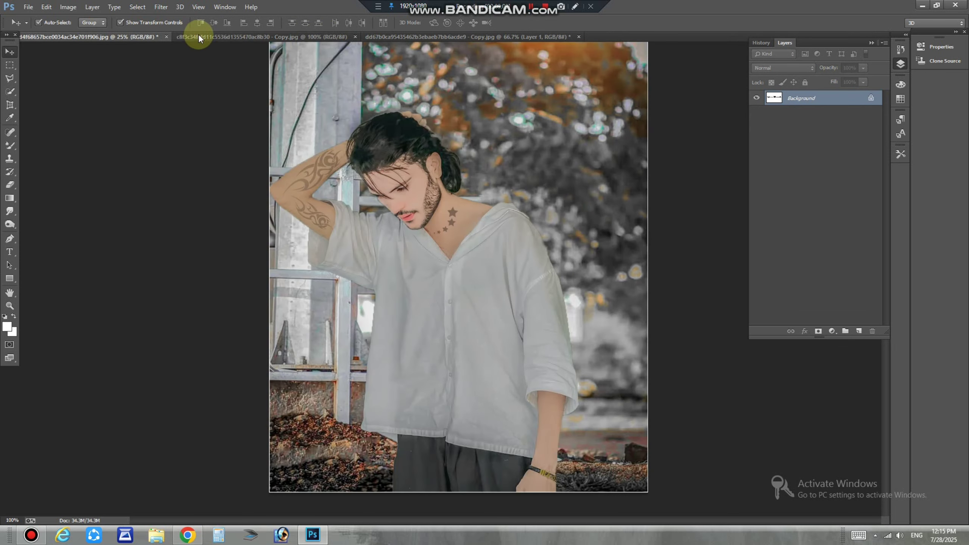
click(299, 36)
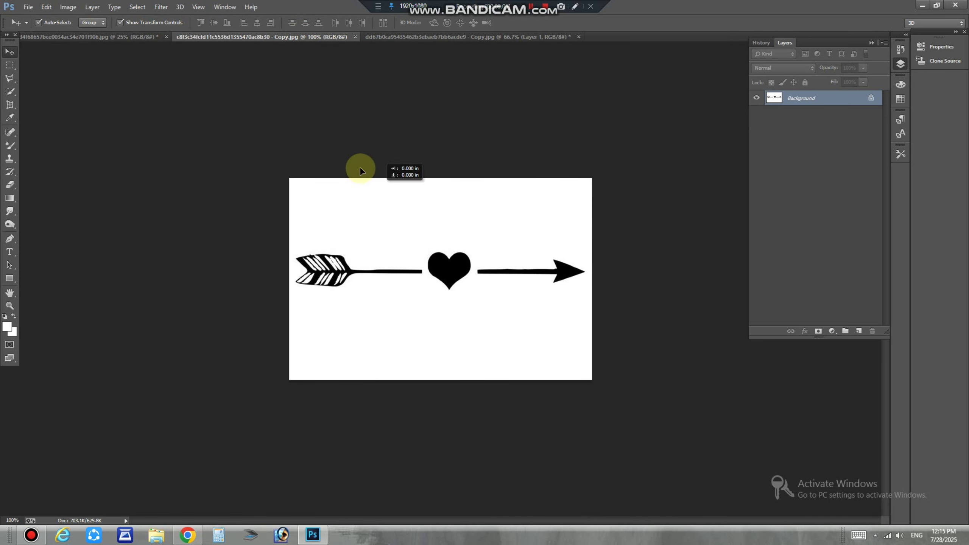
drag(109, 35, 408, 282)
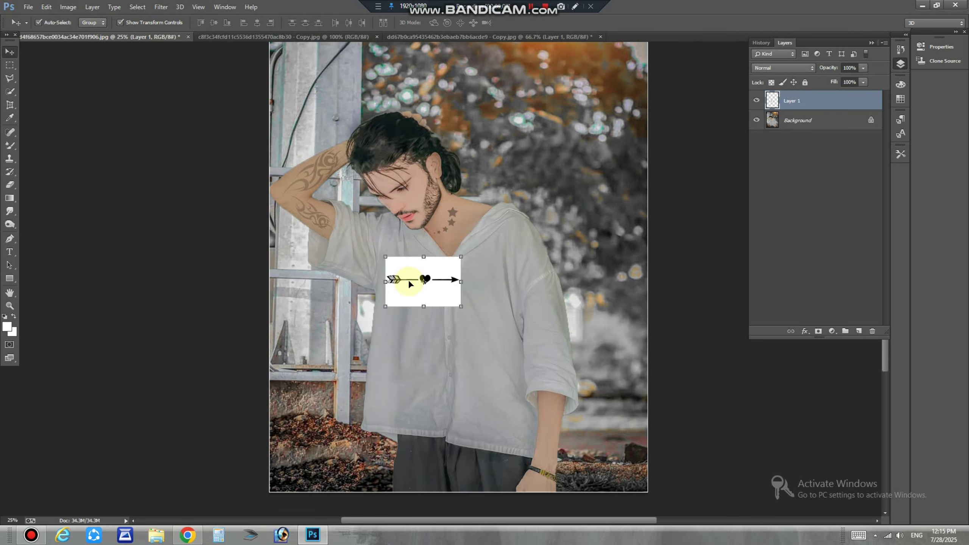